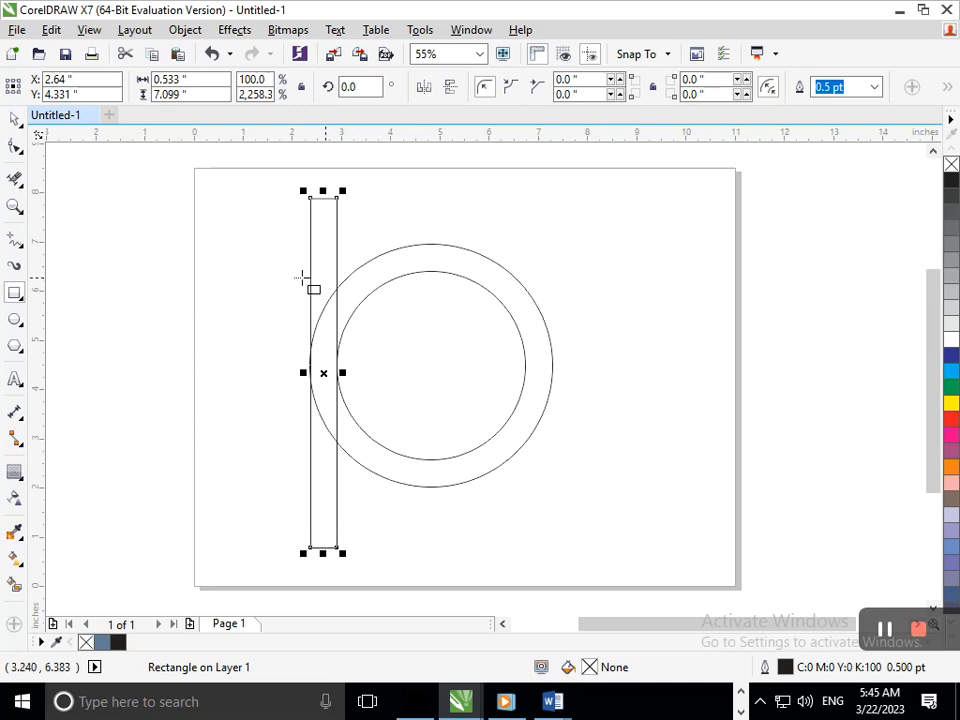
Step: Try to add a one-step outside contour with a 0.14 in offset around the tall vertical rectangle
{"action": "left_click", "coordinate": [15, 118]}
{"action": "left_click", "coordinate": [221, 302]}
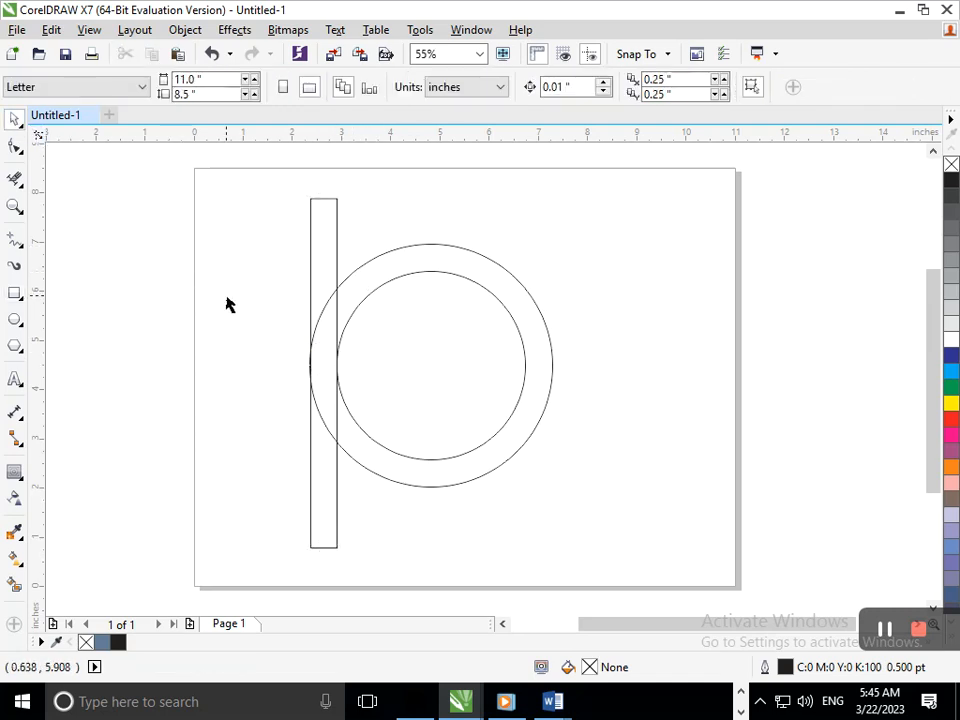
{"action": "left_click", "coordinate": [312, 298]}
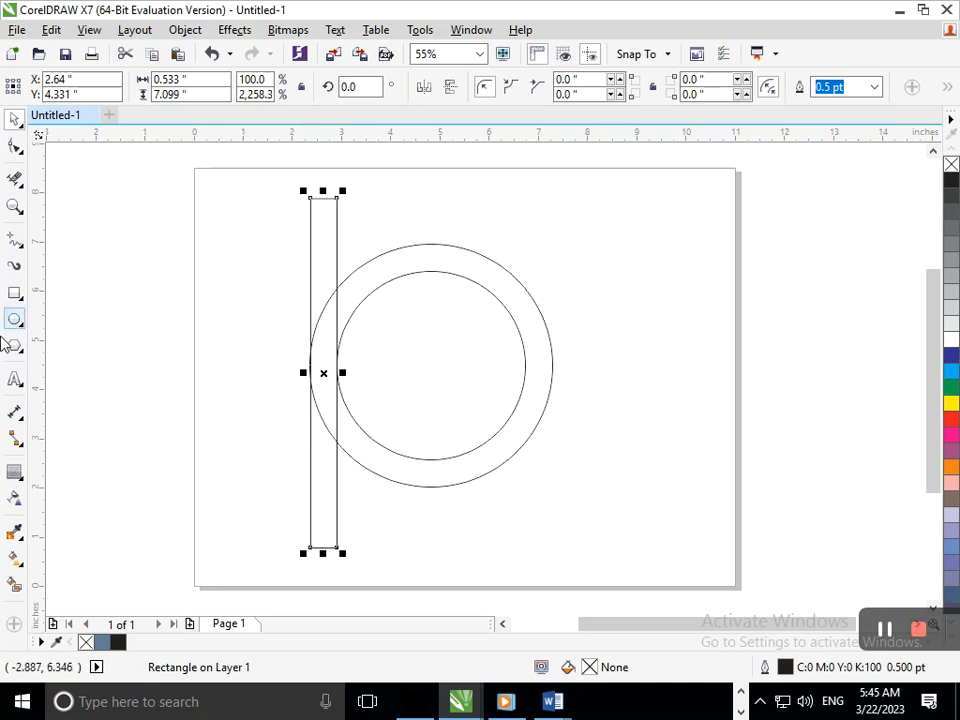
{"action": "left_click", "coordinate": [14, 471]}
{"action": "left_click_drag", "start_coordinate": [334, 197], "coordinate": [339, 193]}
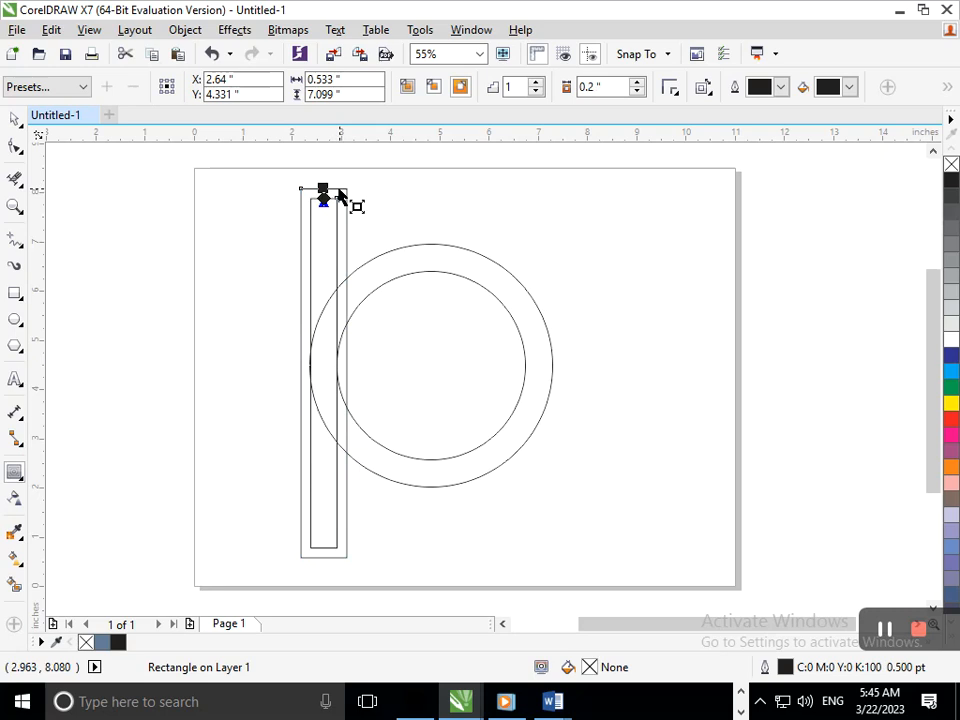
{"action": "left_click", "coordinate": [636, 91]}
{"action": "left_click", "coordinate": [636, 91]}
{"action": "left_click", "coordinate": [636, 91]}
{"action": "left_click", "coordinate": [636, 91]}
{"action": "left_click", "coordinate": [636, 91]}
{"action": "left_click", "coordinate": [636, 91]}
{"action": "left_click", "coordinate": [636, 91]}
{"action": "left_click", "coordinate": [636, 83]}
{"action": "left_click", "coordinate": [636, 83]}
{"action": "left_click", "coordinate": [636, 83]}
{"action": "left_click", "coordinate": [636, 83]}
{"action": "left_click", "coordinate": [16, 119]}
{"action": "left_click", "coordinate": [203, 316]}
{"action": "key", "text": "ctrl+z"}
{"action": "key", "text": "ctrl+z"}
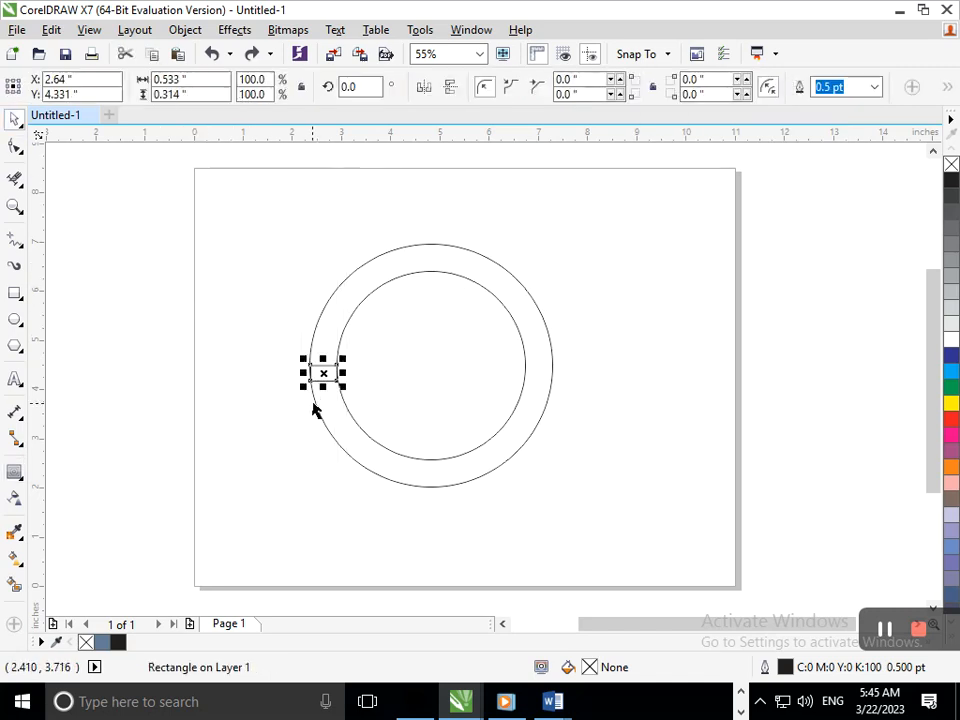
Step: Stretch the small rectangle on the ring's left side into a bar about 7.48 in tall and duplicate it rotated 90°
{"action": "left_click_drag", "start_coordinate": [323, 387], "coordinate": [540, 415]}
{"action": "left_click", "coordinate": [319, 479]}
{"action": "left_click", "coordinate": [500, 376]}
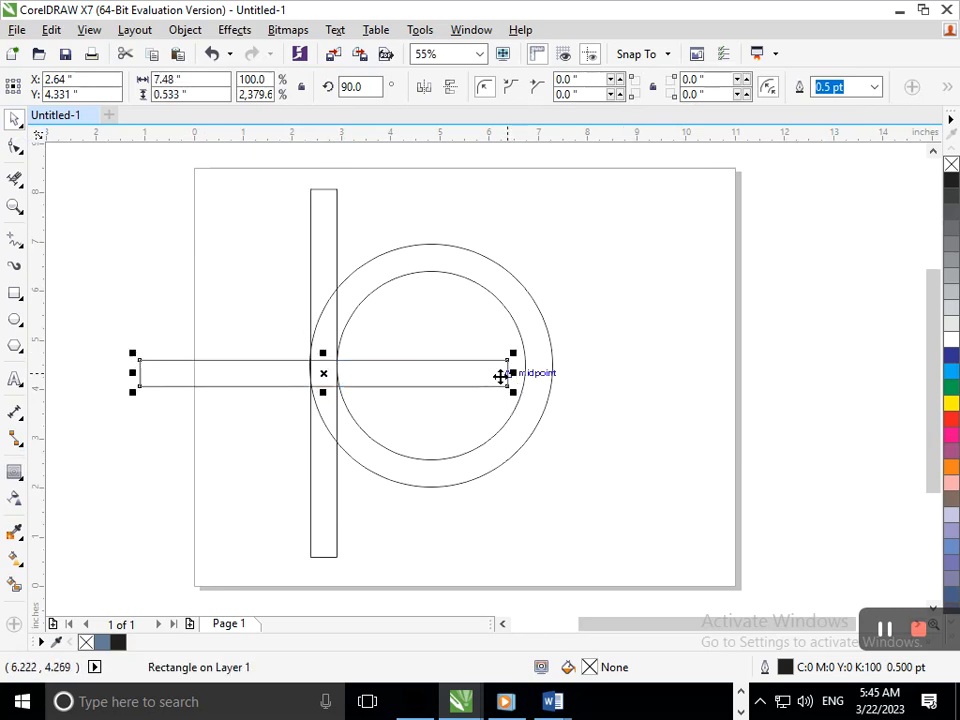
Step: Extend the horizontal bar past the ring's right edge and place a shifted copy about 10.48 in long across the page
{"action": "left_click_drag", "start_coordinate": [508, 372], "coordinate": [578, 372]}
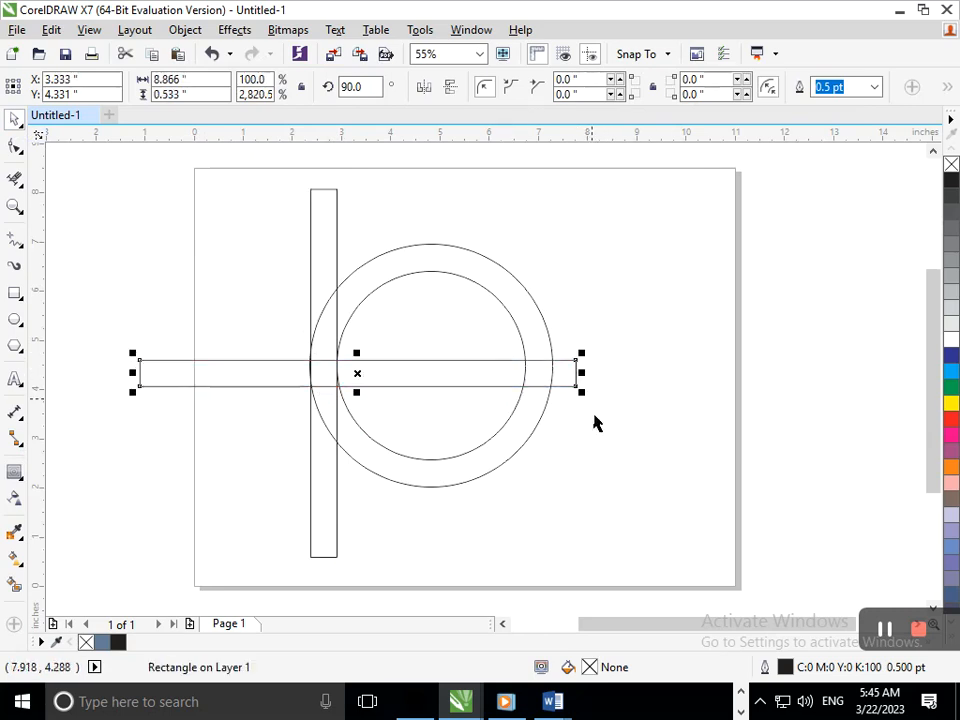
{"action": "left_click", "coordinate": [335, 373]}
{"action": "left_click", "coordinate": [365, 378]}
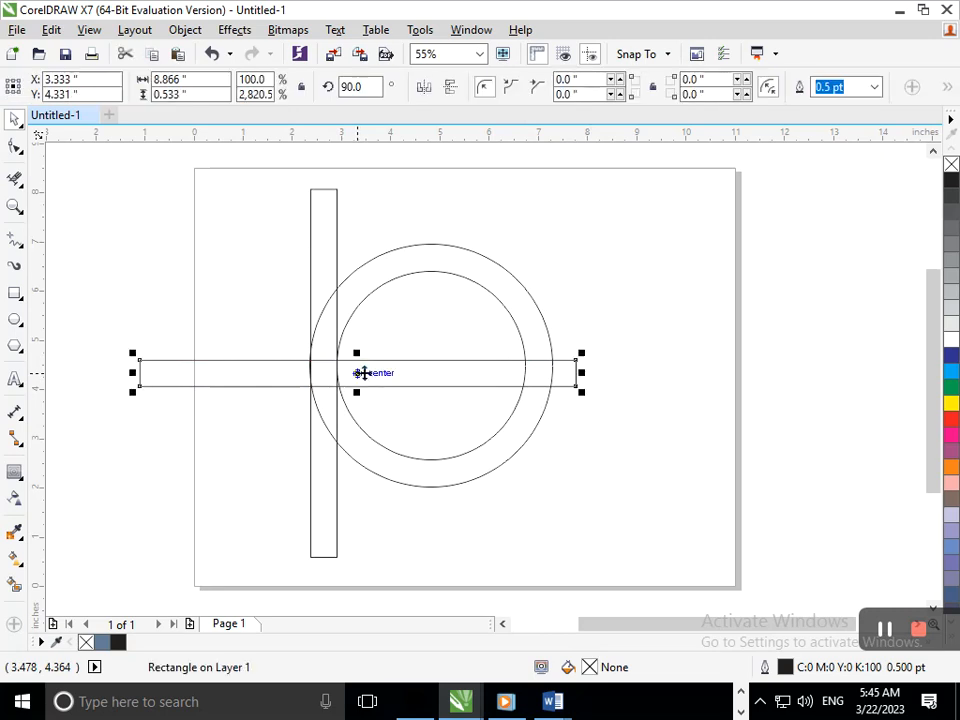
{"action": "left_click_drag", "start_coordinate": [344, 373], "coordinate": [477, 374]}
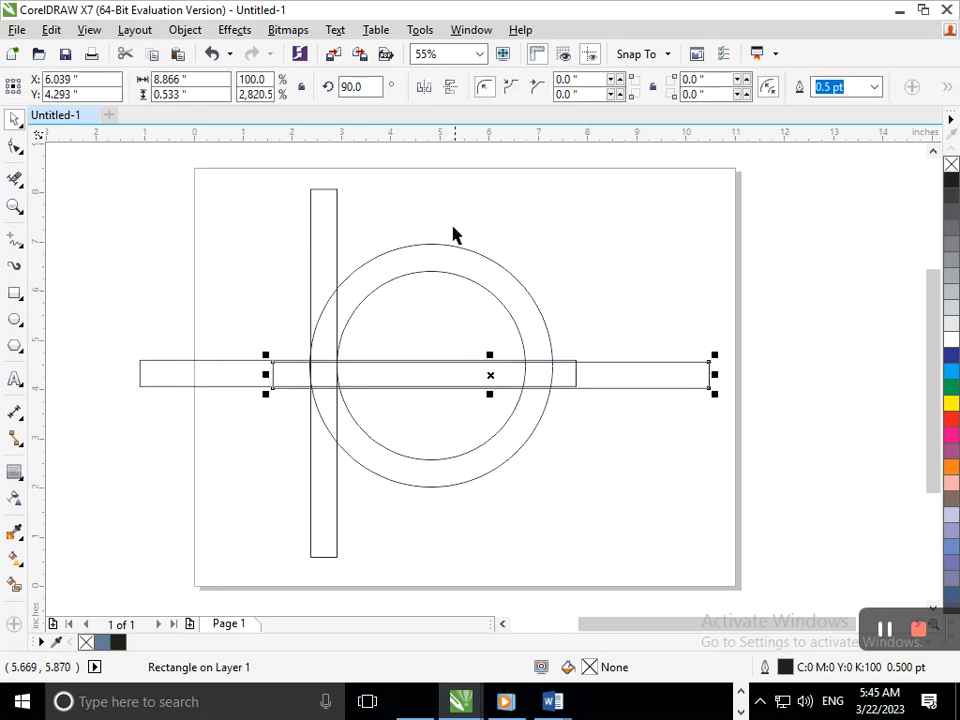
{"action": "left_click", "coordinate": [448, 86]}
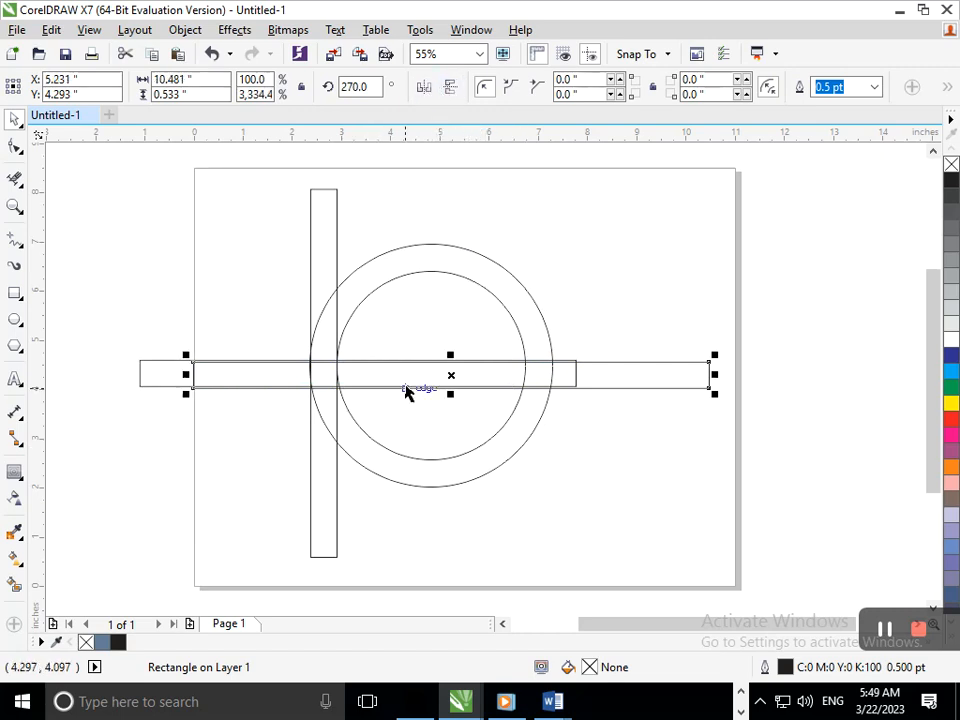
Step: Duplicate the long horizontal bar as a vertical bar by rotating a copy 90° about its centre
{"action": "left_click", "coordinate": [371, 386]}
{"action": "left_click_drag", "start_coordinate": [185, 394], "coordinate": [480, 561]}
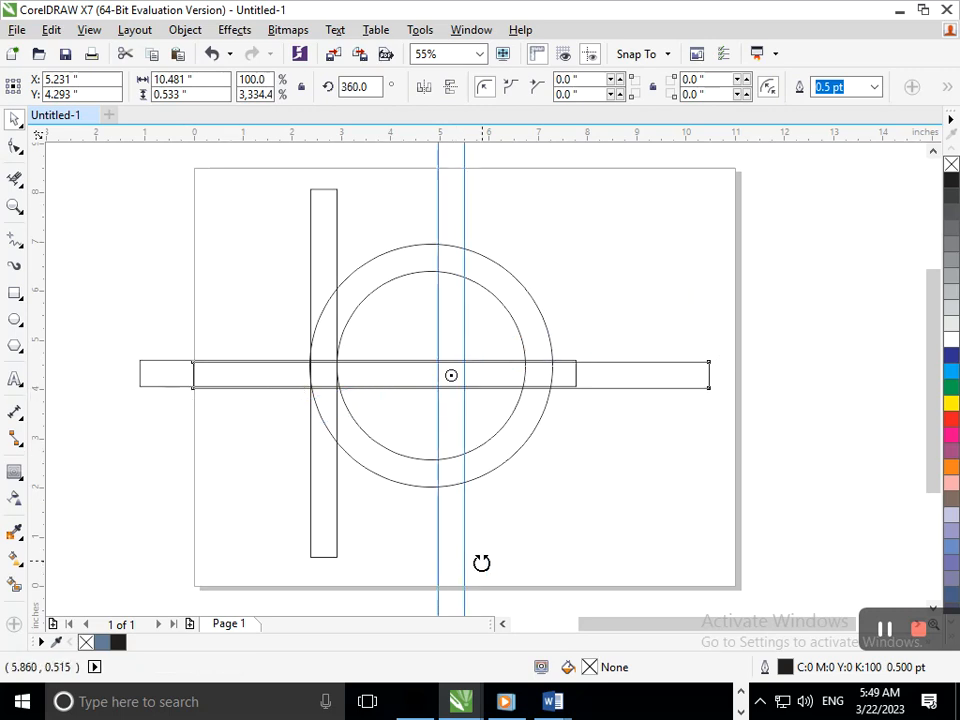
{"action": "left_click", "coordinate": [449, 410]}
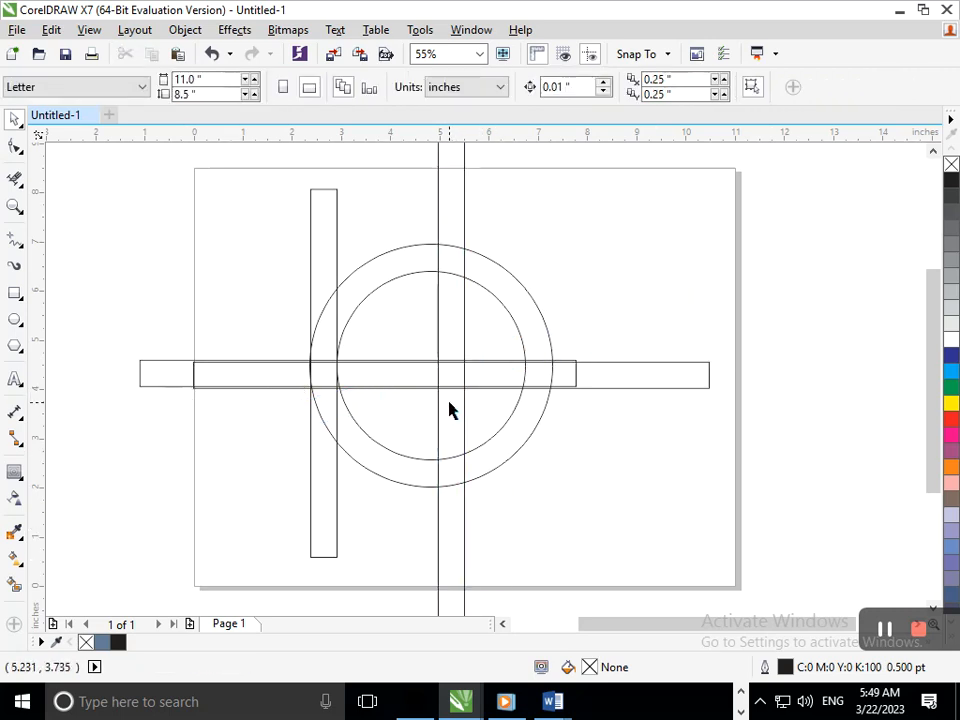
Step: Delete the shorter horizontal bar and centre the new vertical bar on the rings
{"action": "left_click", "coordinate": [575, 377]}
{"action": "key", "text": "Delete"}
{"action": "left_click_drag", "start_coordinate": [444, 388], "coordinate": [429, 371]}
{"action": "left_click", "coordinate": [476, 533]}
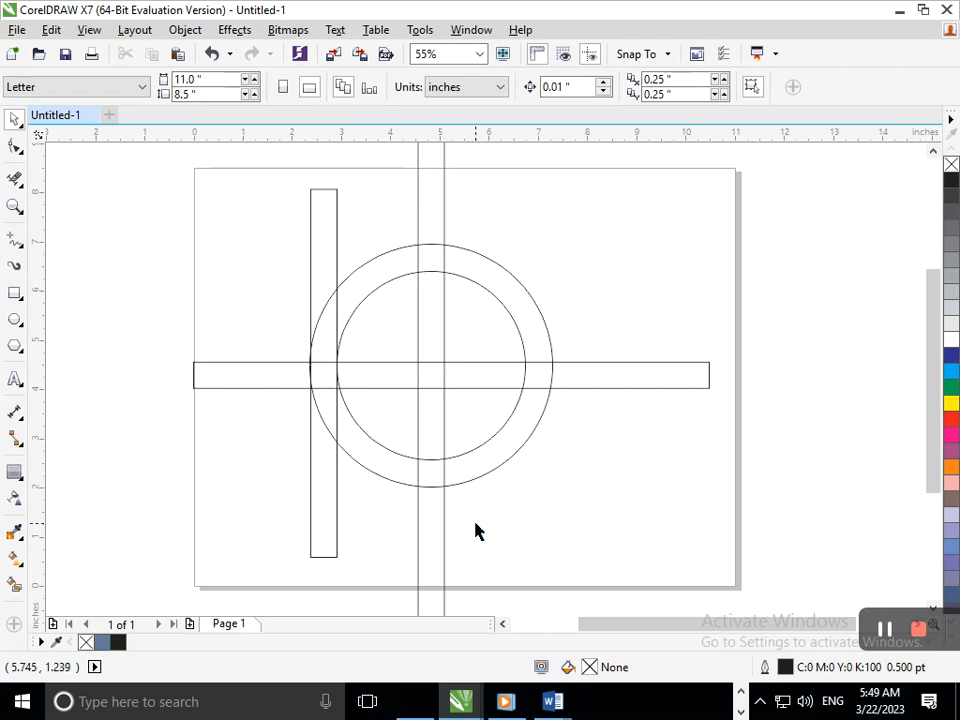
Step: Duplicate the central vertical bar onto the right-hand edge of the ring
{"action": "left_click", "coordinate": [432, 551]}
{"action": "left_click_drag", "start_coordinate": [440, 565], "coordinate": [600, 563]}
{"action": "key", "text": "ctrl+z"}
{"action": "left_click_drag", "start_coordinate": [432, 534], "coordinate": [540, 529]}
{"action": "scroll", "coordinate": [450, 443], "scroll_direction": "down", "scroll_amount": 3}
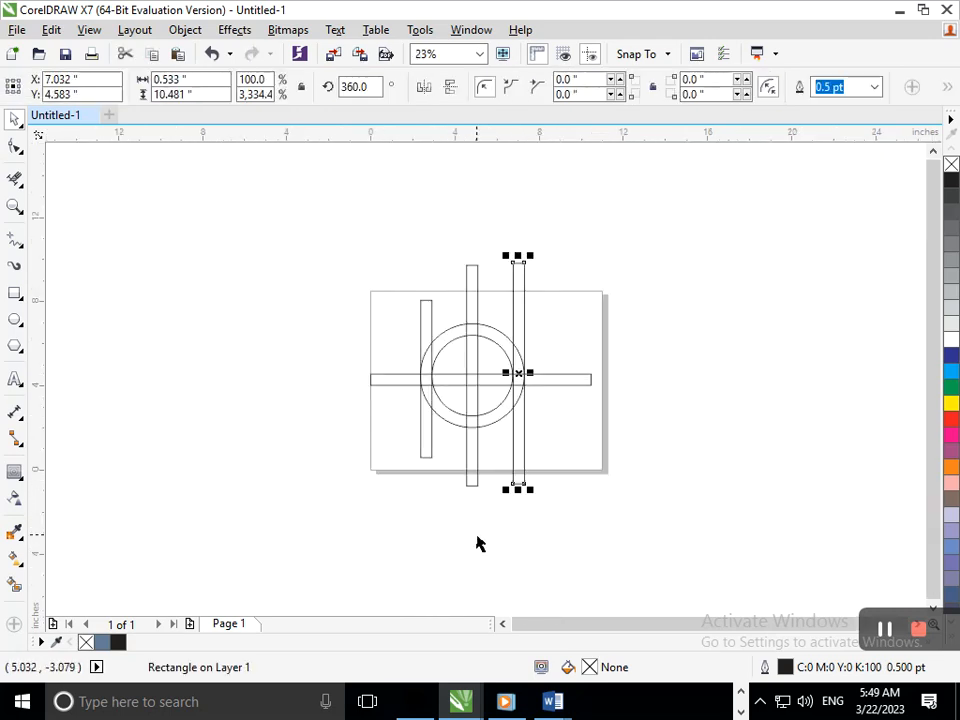
Step: Tilt the right-hand bar to about 338.7° and shift it to meet the circles at the horizontal bar's lower edge
{"action": "left_click", "coordinate": [512, 467]}
{"action": "left_click_drag", "start_coordinate": [505, 493], "coordinate": [454, 493]}
{"action": "left_click", "coordinate": [499, 396]}
{"action": "scroll", "coordinate": [499, 396], "scroll_direction": "up", "scroll_amount": 5}
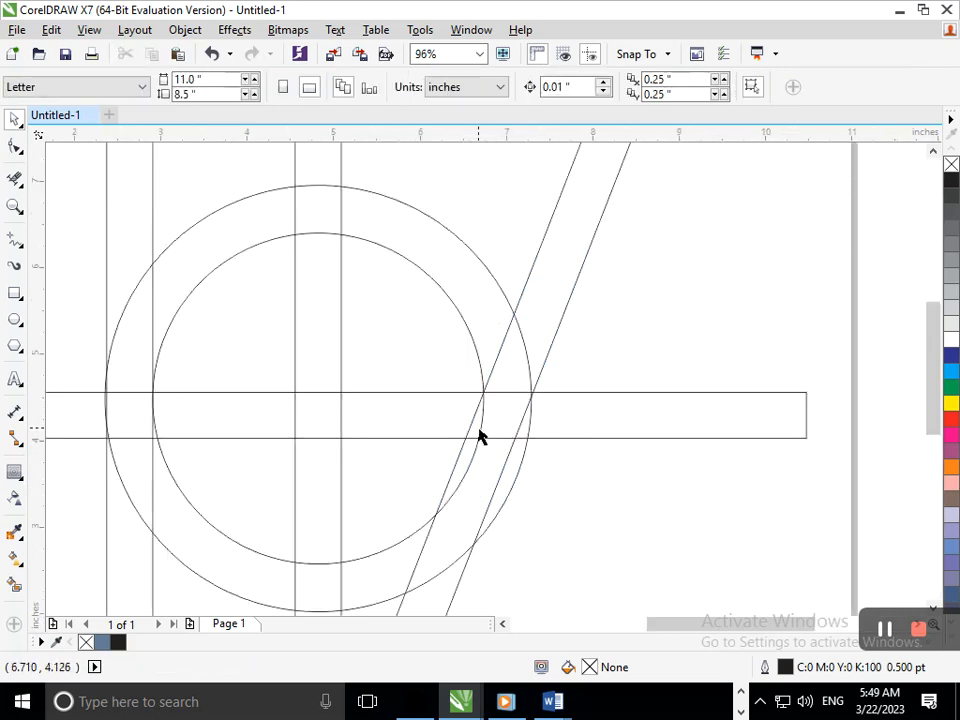
{"action": "left_click_drag", "start_coordinate": [473, 430], "coordinate": [489, 420]}
{"action": "key", "text": "ctrl+Left"}
{"action": "key", "text": "ctrl+Left"}
{"action": "key", "text": "ctrl+Left"}
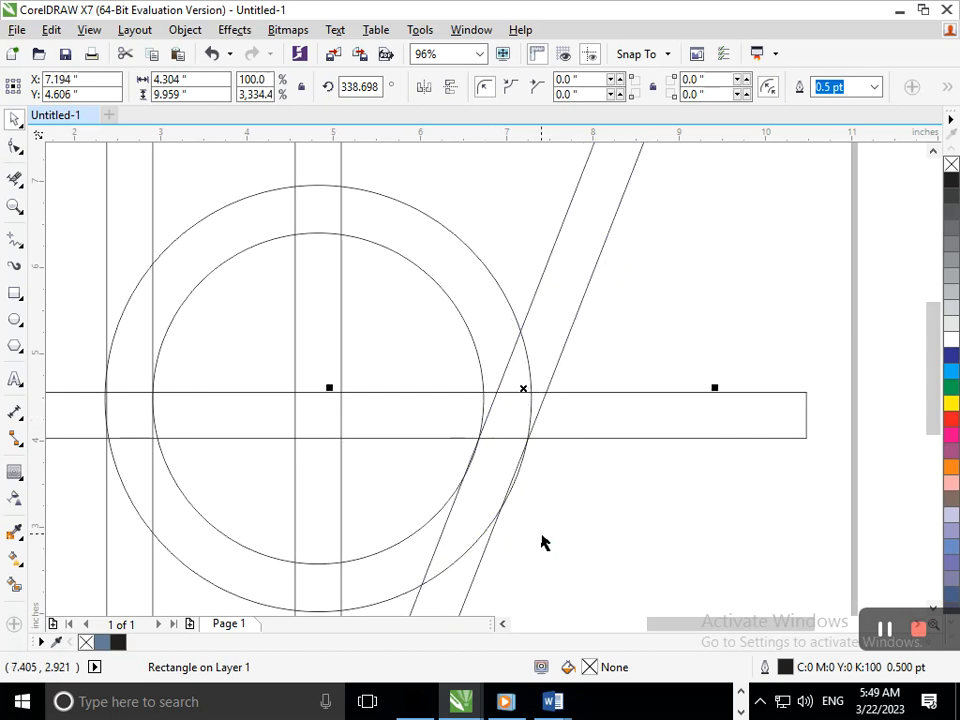
Step: Tilt the slanted bar slightly further, to a rotation of about 336.5°
{"action": "key", "text": "F3"}
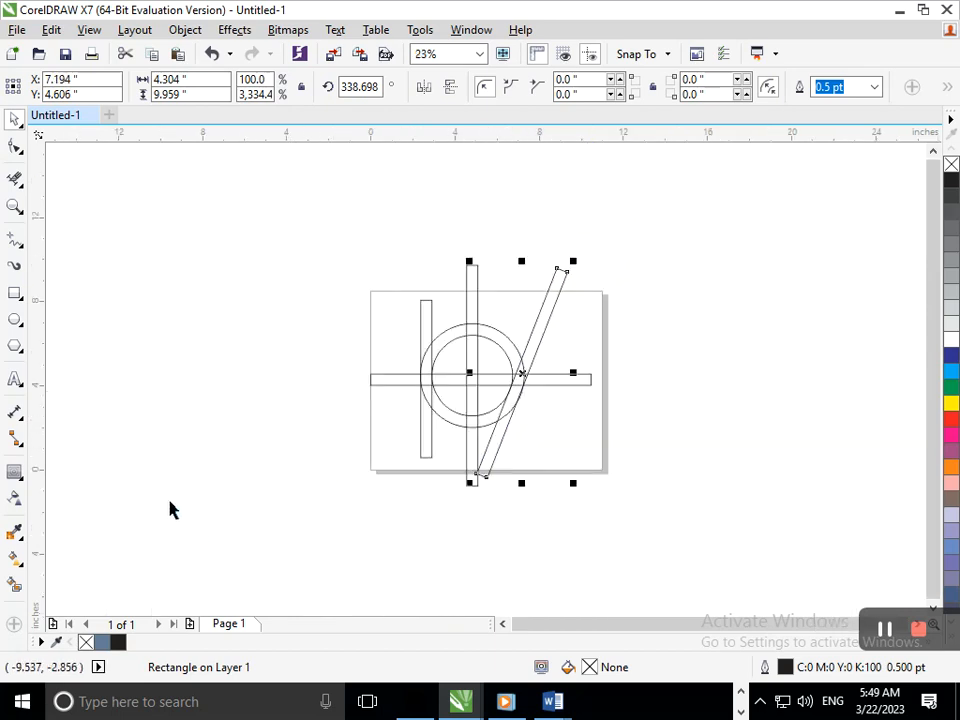
{"action": "left_click", "coordinate": [483, 458]}
{"action": "left_click_drag", "start_coordinate": [474, 481], "coordinate": [470, 510]}
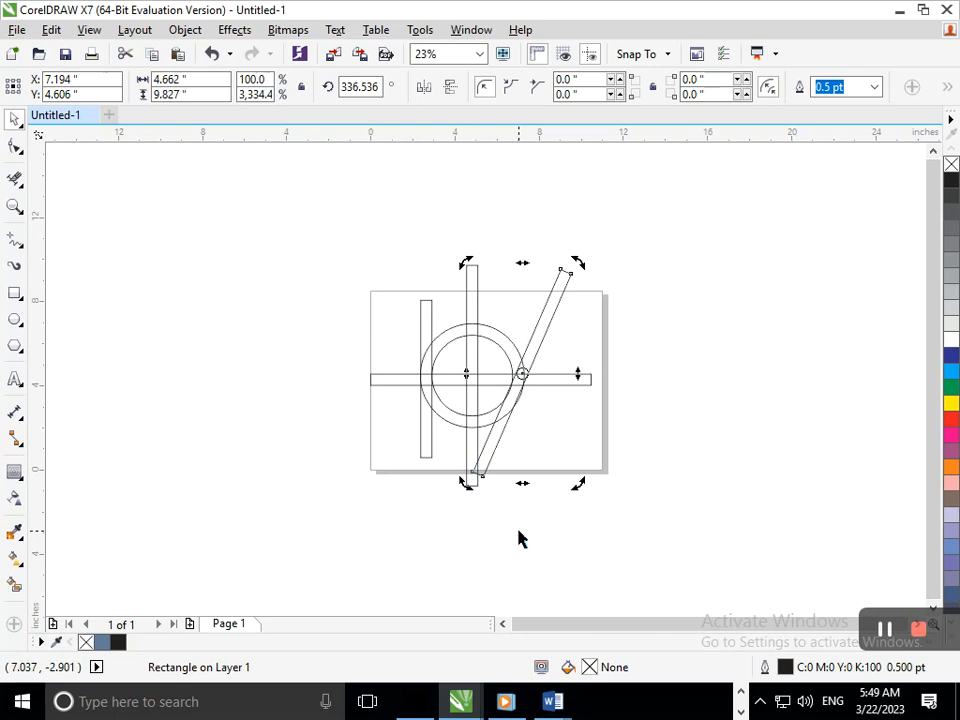
Step: Add a one-step outside contour with a 0.228 in offset around the slanted bar
{"action": "left_click", "coordinate": [15, 471]}
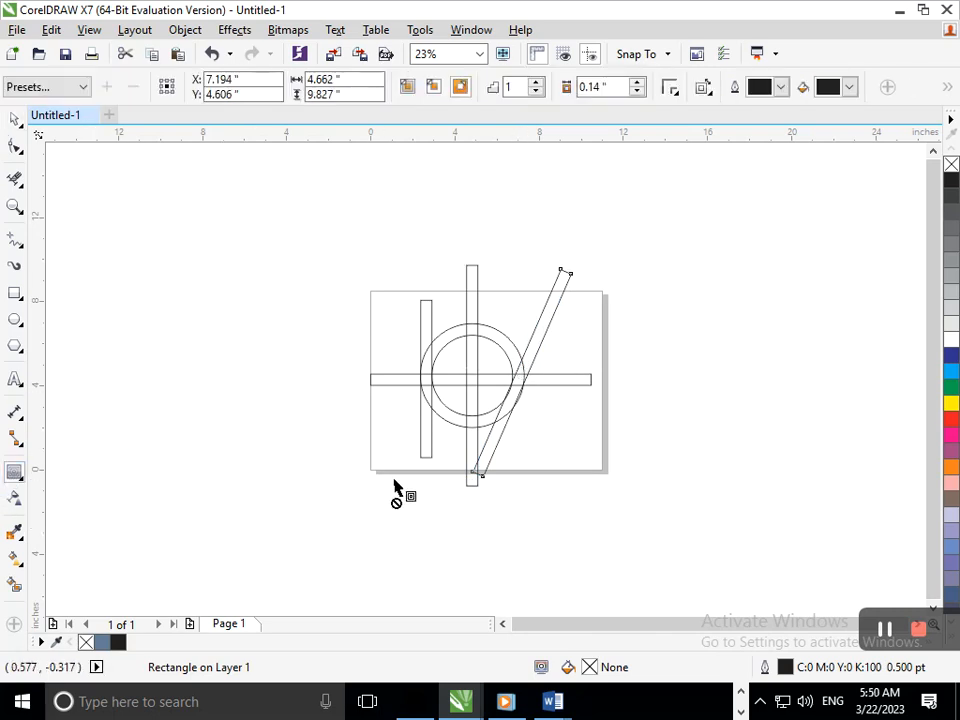
{"action": "left_click_drag", "start_coordinate": [470, 478], "coordinate": [460, 487]}
{"action": "left_click", "coordinate": [637, 91]}
{"action": "left_click", "coordinate": [637, 91]}
{"action": "left_click", "coordinate": [637, 91]}
{"action": "left_click", "coordinate": [637, 91]}
{"action": "left_click", "coordinate": [637, 91]}
{"action": "left_click", "coordinate": [637, 91]}
{"action": "left_click", "coordinate": [637, 91]}
{"action": "left_click", "coordinate": [637, 91]}
Step: Add an outside contour to the central vertical bar using the slanted bar's offset of 0.228 in
{"action": "left_click_drag", "start_coordinate": [627, 91], "coordinate": [501, 94]}
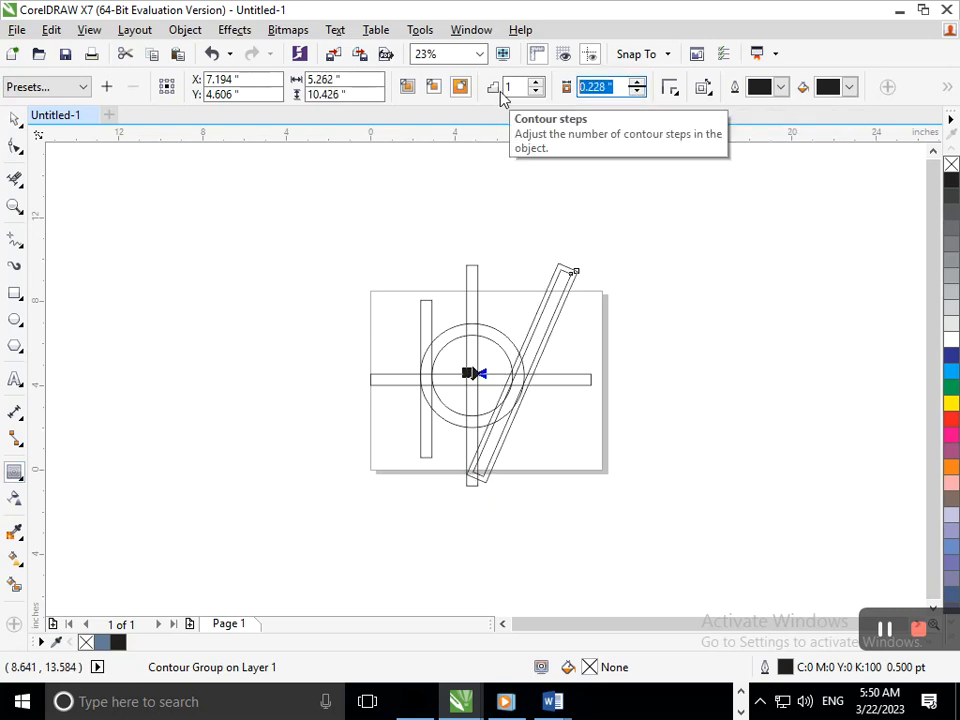
{"action": "left_click", "coordinate": [482, 305]}
{"action": "left_click_drag", "start_coordinate": [480, 269], "coordinate": [480, 245]}
{"action": "left_click_drag", "start_coordinate": [618, 87], "coordinate": [391, 111]}
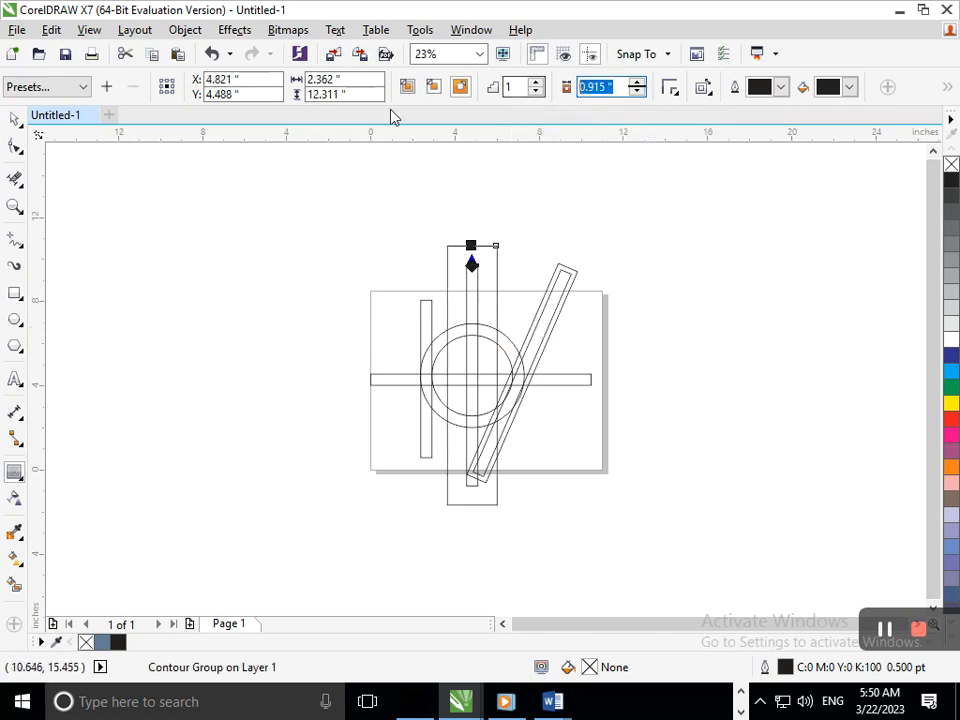
{"action": "type", "text": "0.228"}
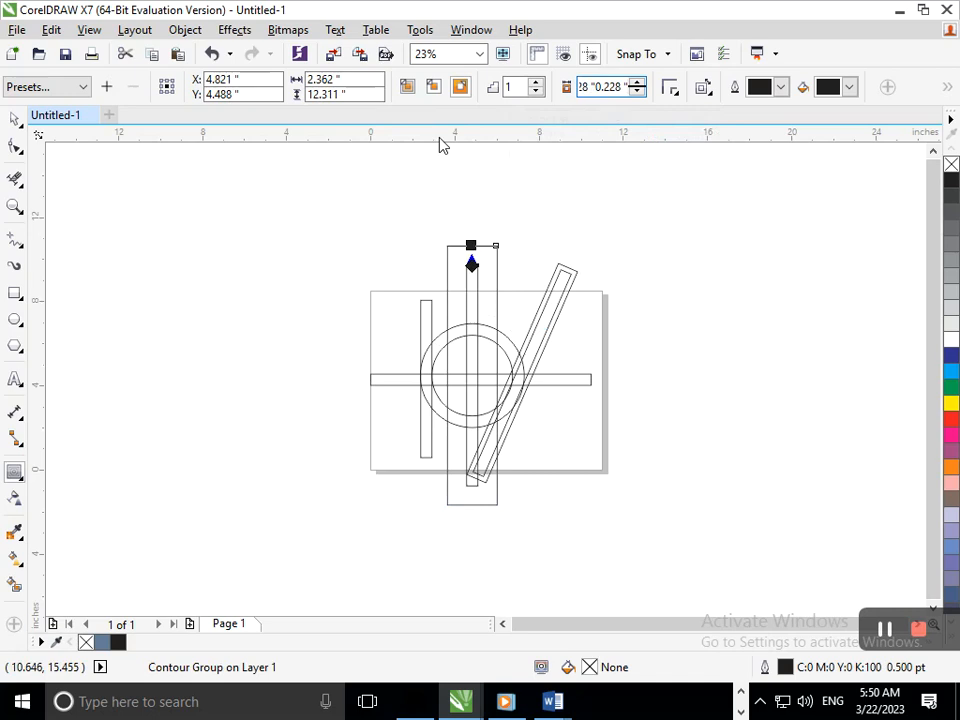
{"action": "key", "text": "ctrl+a"}
{"action": "key", "text": "BackSpace"}
{"action": "type", "text": "0.228"}
{"action": "key", "text": "Return"}
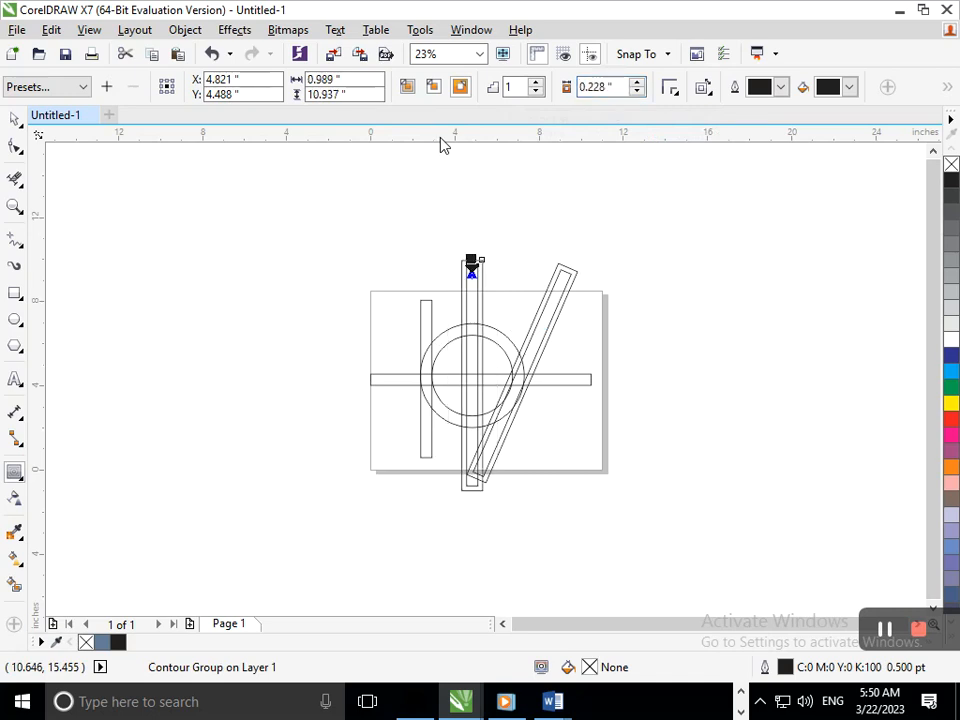
Step: Add an outside contour to the long horizontal bar and set its offset to 0.228 in
{"action": "left_click", "coordinate": [371, 390]}
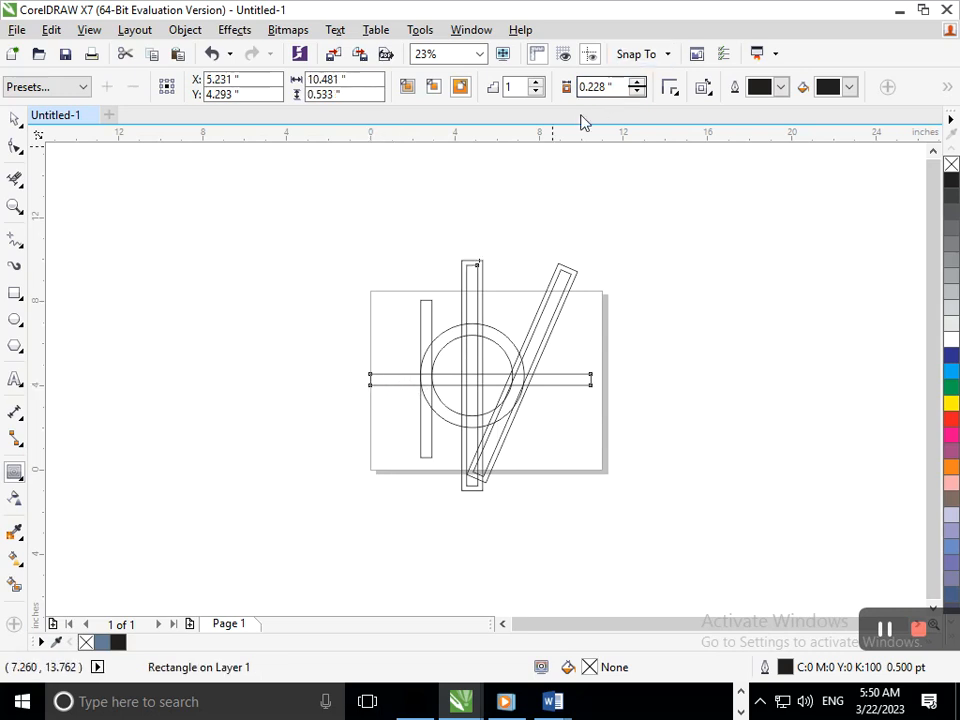
{"action": "left_click_drag", "start_coordinate": [371, 390], "coordinate": [356, 400]}
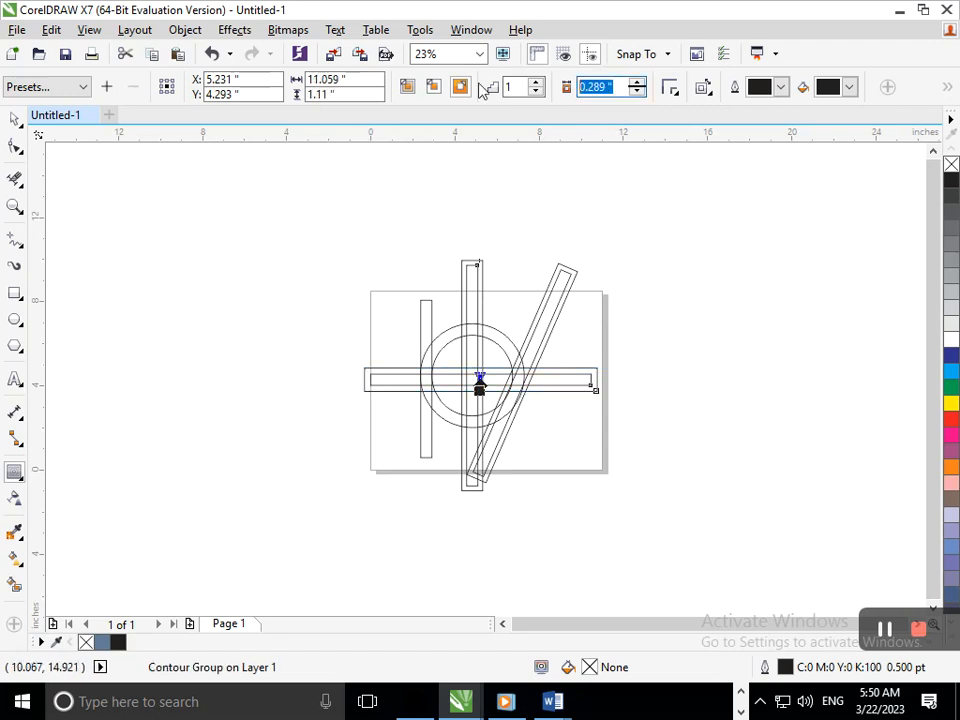
{"action": "type", "text": "0.228"}
{"action": "key", "text": "Return"}
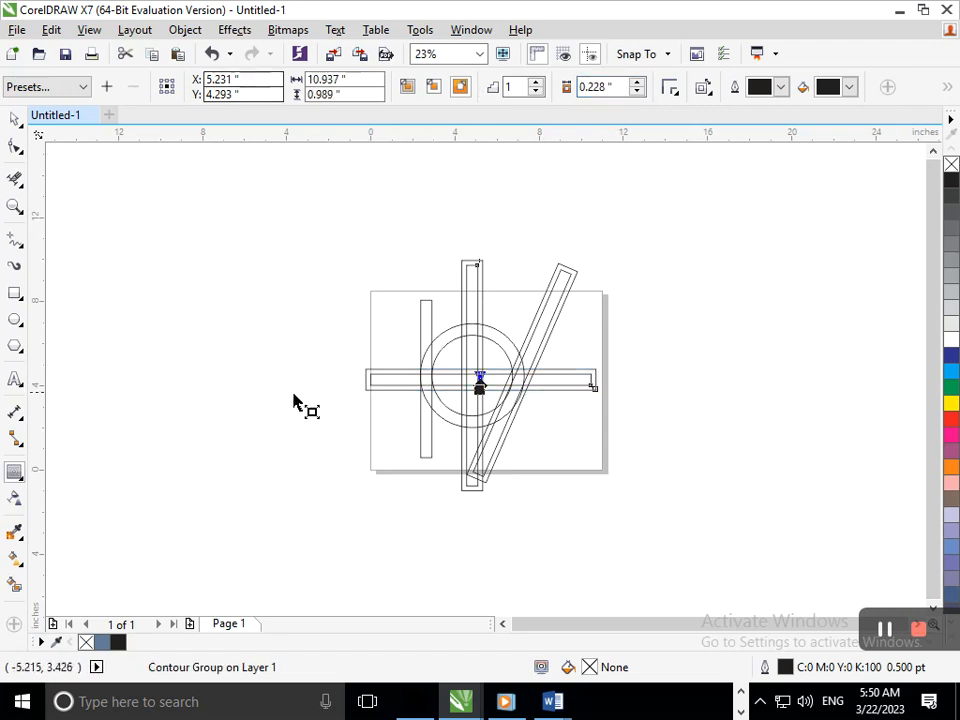
Step: Break the central vertical bar's contour group apart into separate objects
{"action": "left_click", "coordinate": [14, 119]}
{"action": "left_click", "coordinate": [174, 456]}
{"action": "left_click_drag", "start_coordinate": [480, 294], "coordinate": [554, 247]}
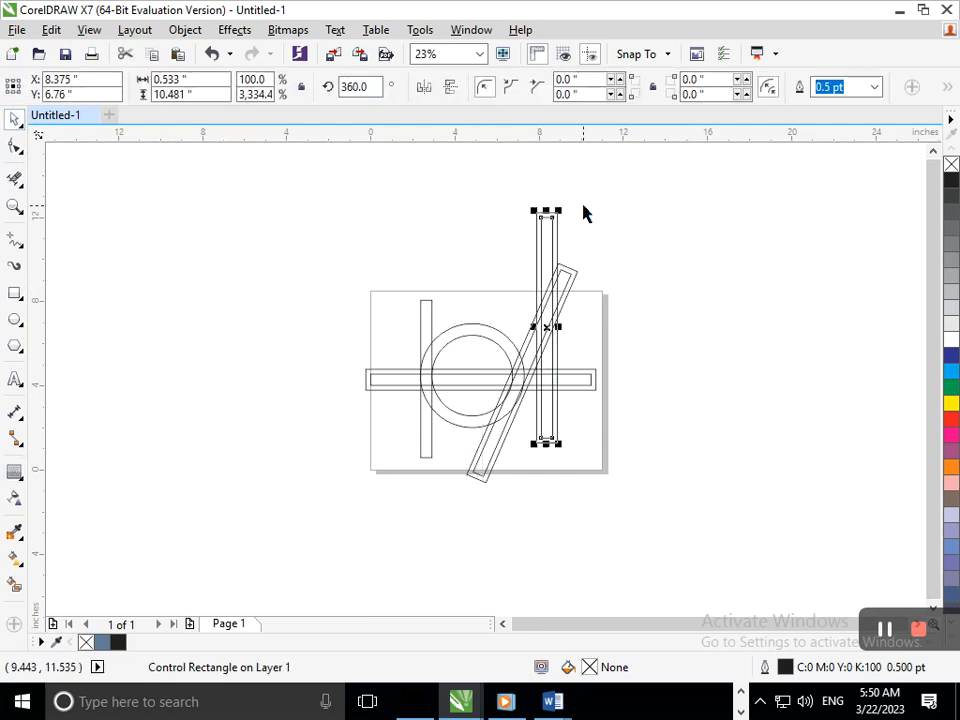
{"action": "key", "text": "ctrl+z"}
{"action": "left_click", "coordinate": [185, 30]}
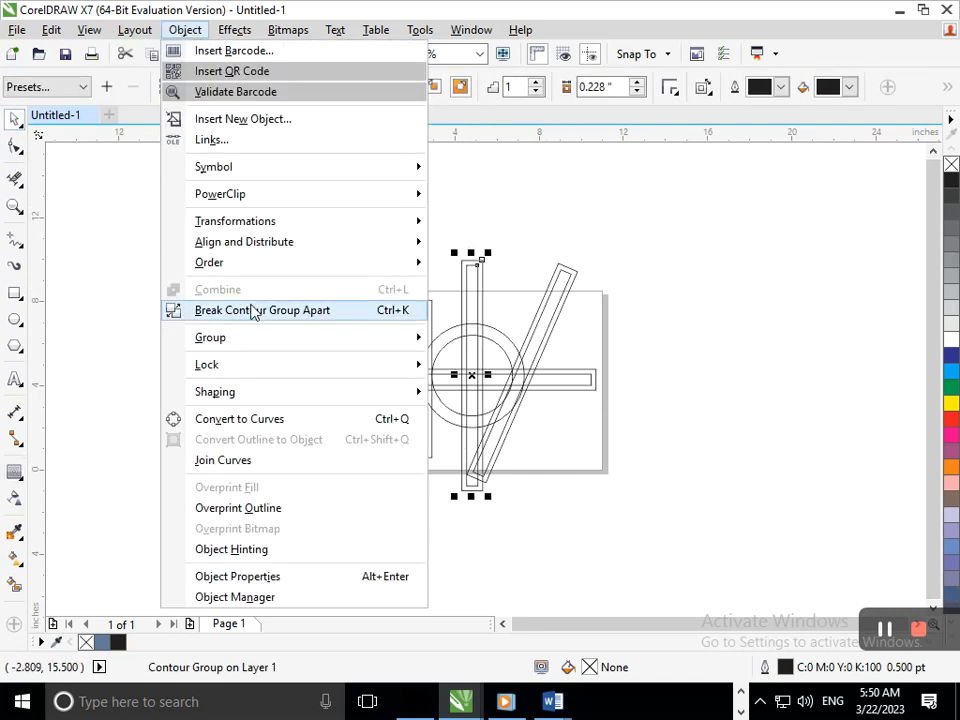
{"action": "left_click", "coordinate": [251, 309]}
{"action": "left_click", "coordinate": [296, 349]}
Step: Break the slanted bar's contour group apart into separate objects
{"action": "left_click_drag", "start_coordinate": [540, 332], "coordinate": [652, 260]}
{"action": "key", "text": "ctrl+z"}
{"action": "key", "text": "ctrl+z"}
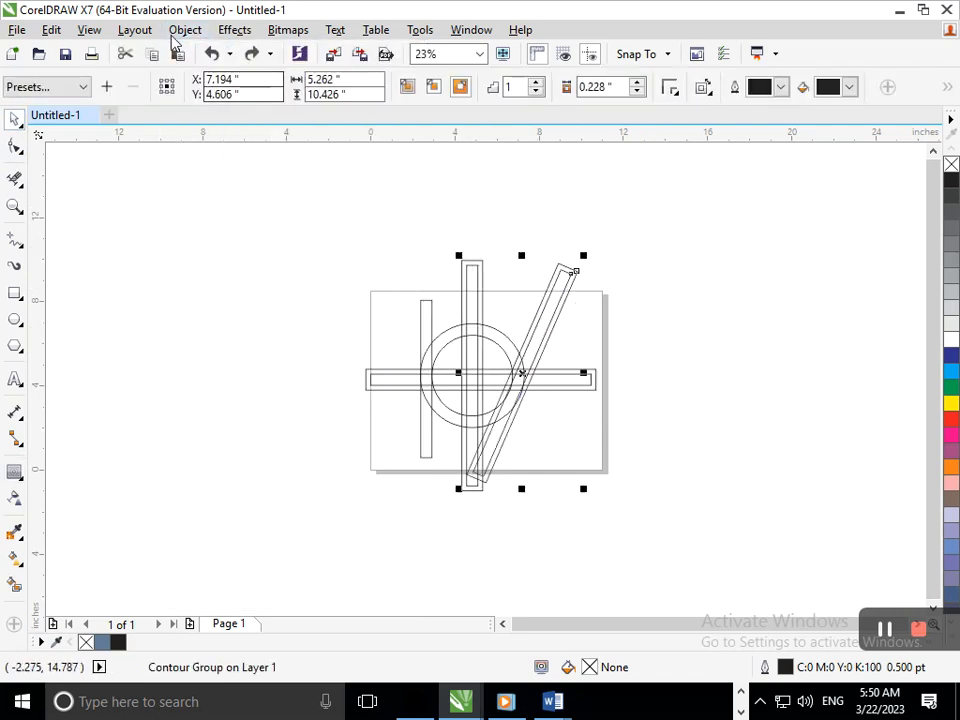
{"action": "left_click", "coordinate": [185, 30]}
{"action": "left_click", "coordinate": [255, 311]}
{"action": "left_click", "coordinate": [262, 360]}
Step: Break the horizontal bar's contour group apart and clear the selection
{"action": "left_click_drag", "start_coordinate": [582, 387], "coordinate": [667, 387]}
{"action": "key", "text": "ctrl+z"}
{"action": "left_click", "coordinate": [185, 30]}
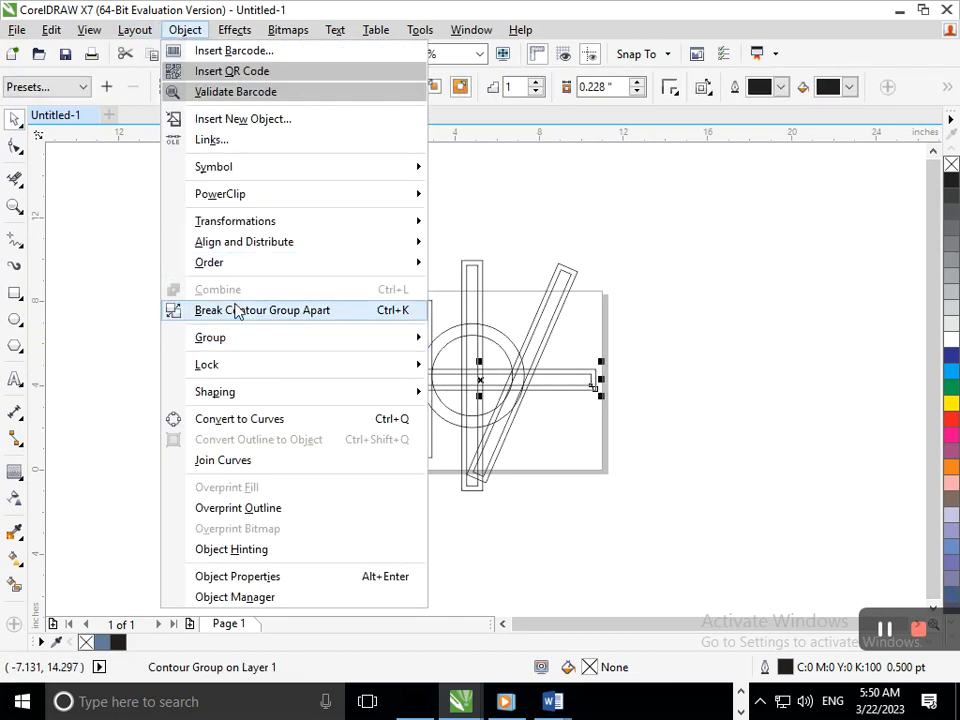
{"action": "left_click", "coordinate": [246, 324]}
{"action": "left_click", "coordinate": [287, 411]}
{"action": "left_click_drag", "start_coordinate": [474, 343], "coordinate": [521, 285]}
{"action": "key", "text": "ctrl+z"}
{"action": "left_click", "coordinate": [354, 493]}
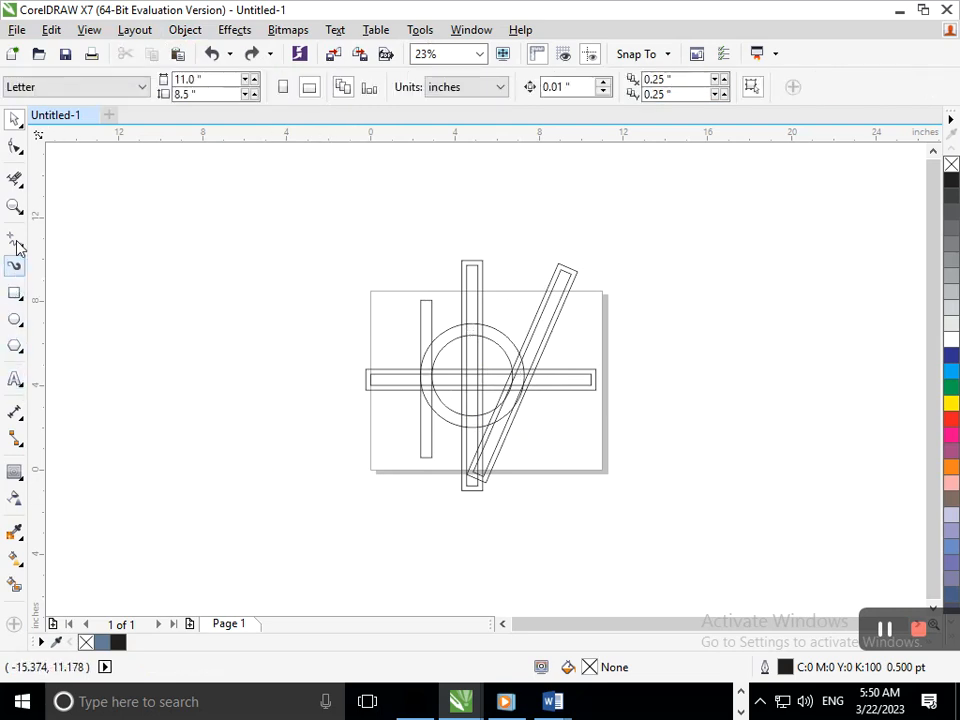
{"action": "left_click", "coordinate": [15, 178]}
{"action": "scroll", "coordinate": [538, 465], "scroll_direction": "up", "scroll_amount": 4}
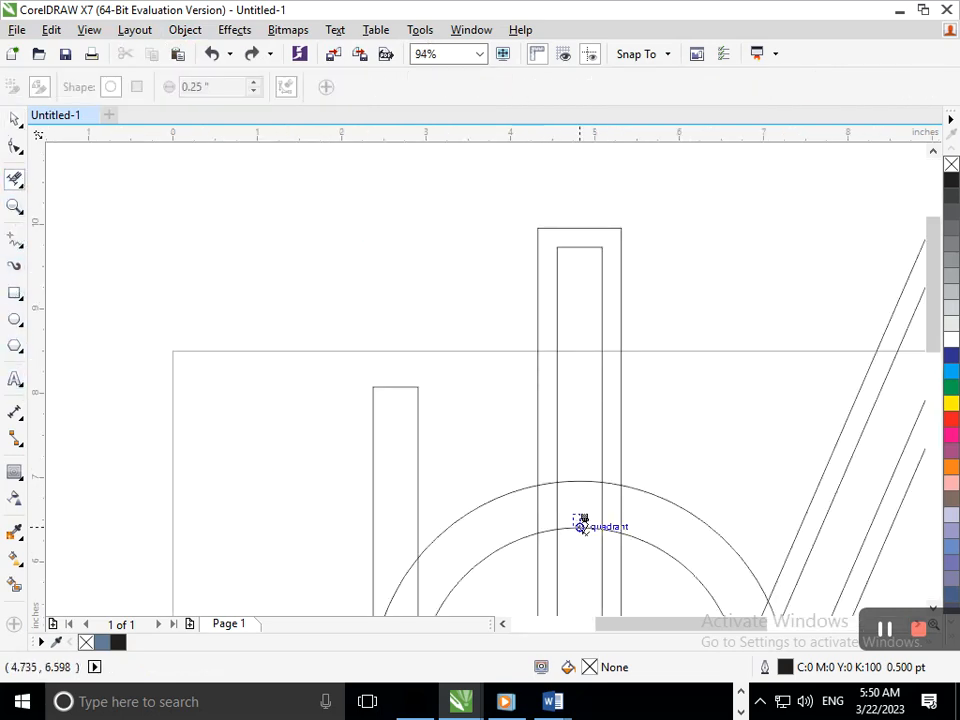
{"action": "scroll", "coordinate": [537, 497], "scroll_direction": "down", "scroll_amount": 4}
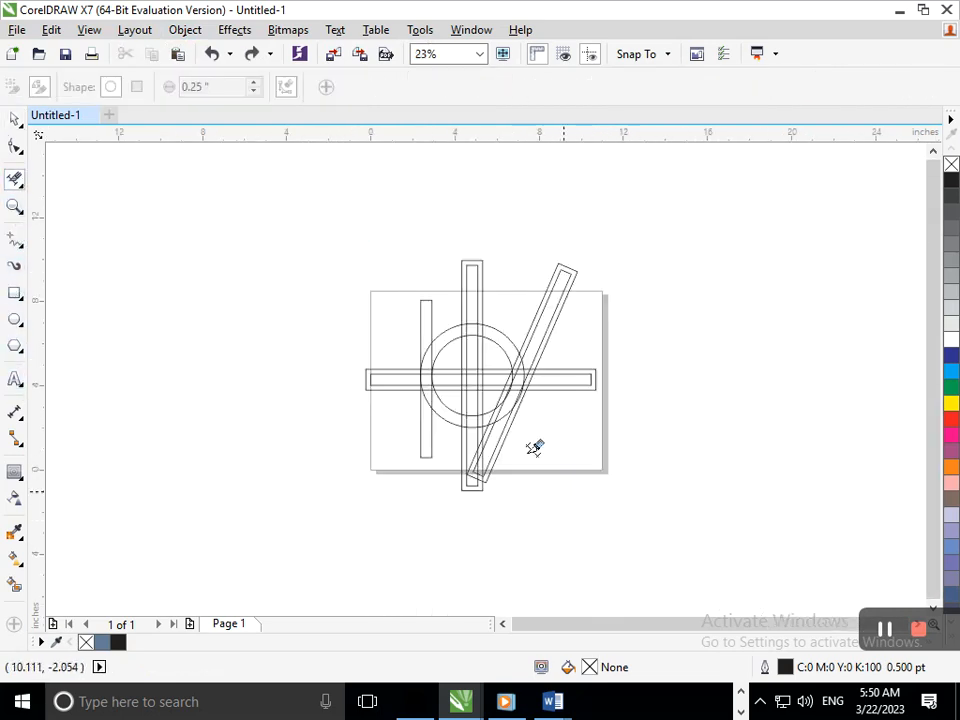
{"action": "left_click", "coordinate": [15, 118]}
{"action": "left_click_drag", "start_coordinate": [448, 424], "coordinate": [384, 471]}
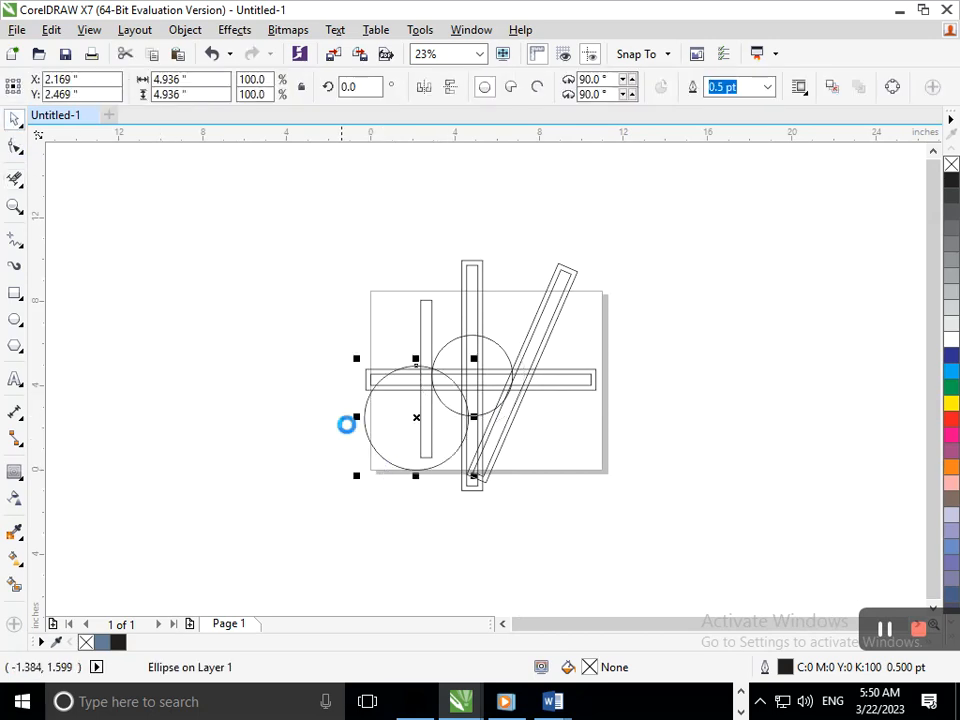
{"action": "key", "text": "ctrl+z"}
Step: Use Virtual Segment Delete to trim the inner circle inside the vertical bar, and the left bar and horizontal lines crossing the ring's left side
{"action": "left_click", "coordinate": [15, 178]}
{"action": "scroll", "coordinate": [470, 340], "scroll_direction": "up", "scroll_amount": 4}
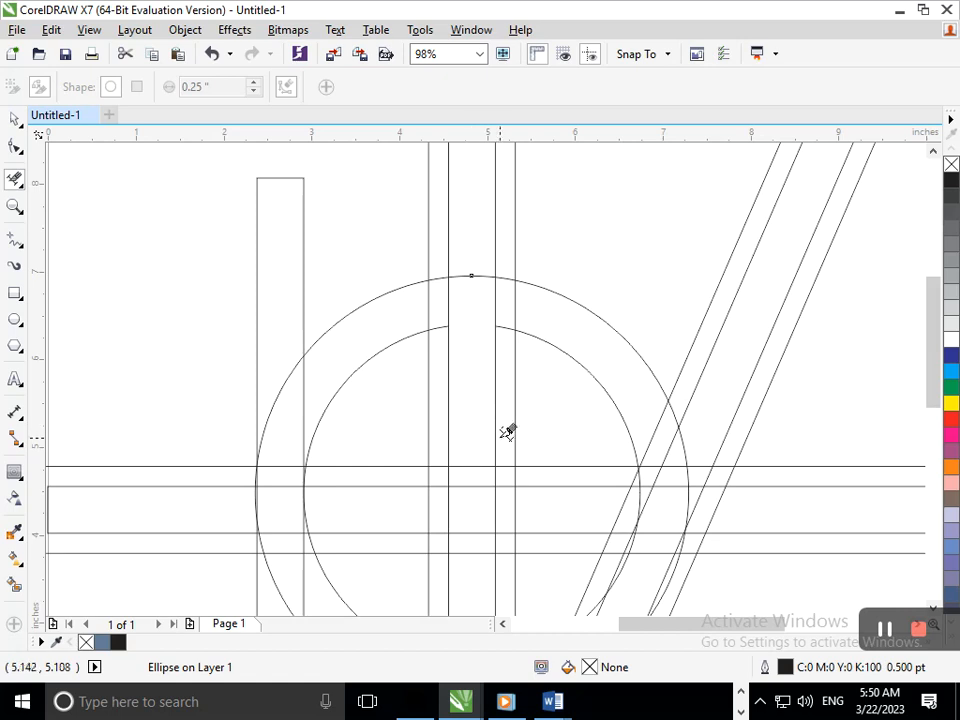
{"action": "left_click", "coordinate": [304, 409]}
{"action": "left_click", "coordinate": [273, 466]}
{"action": "left_click", "coordinate": [276, 486]}
{"action": "left_click", "coordinate": [278, 533]}
{"action": "left_click", "coordinate": [275, 553]}
{"action": "scroll", "coordinate": [340, 570], "scroll_direction": "down", "scroll_amount": 4}
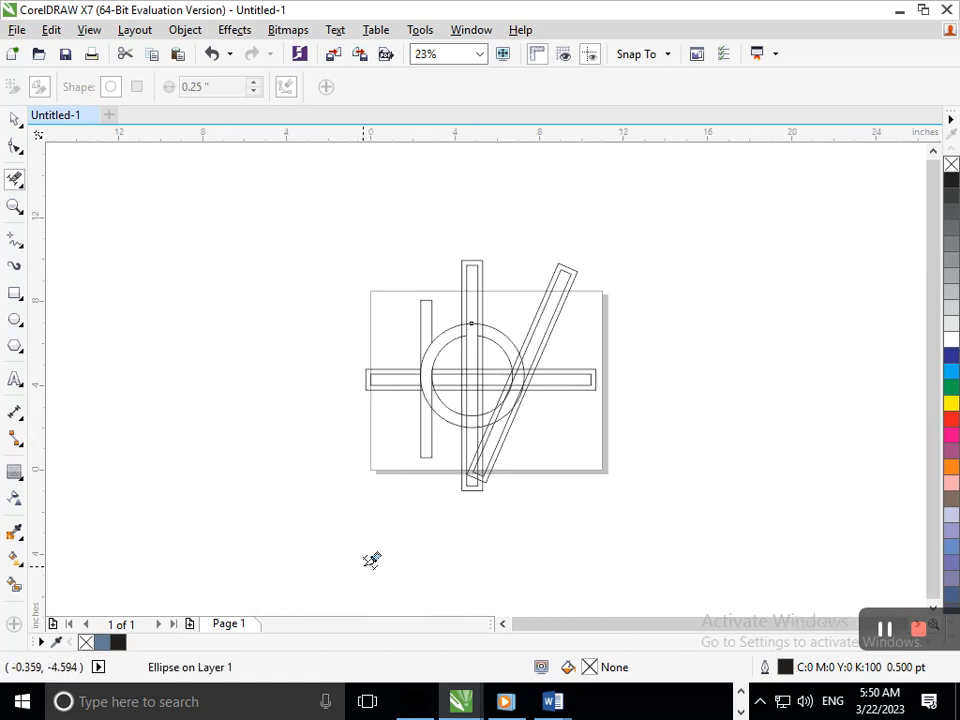
Step: Delete the leftover line stubs of the left bar's right edge outside the inner circle, at the horizontal bar's corners
{"action": "scroll", "coordinate": [484, 454], "scroll_direction": "up", "scroll_amount": 5}
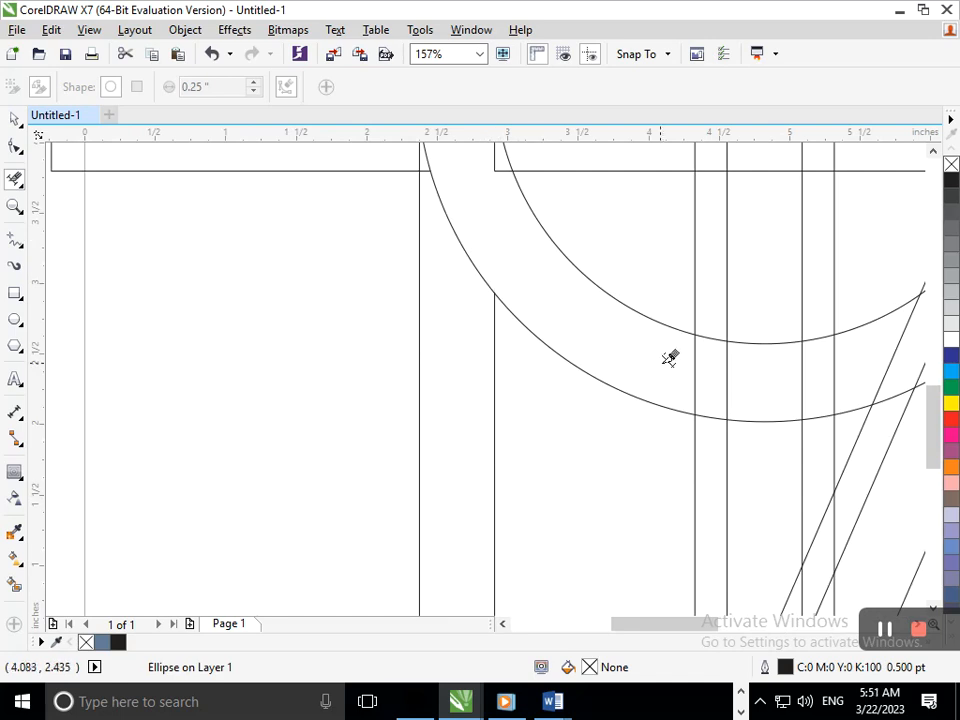
{"action": "scroll", "coordinate": [670, 370], "scroll_direction": "down", "scroll_amount": 5}
{"action": "scroll", "coordinate": [458, 386], "scroll_direction": "up", "scroll_amount": 5}
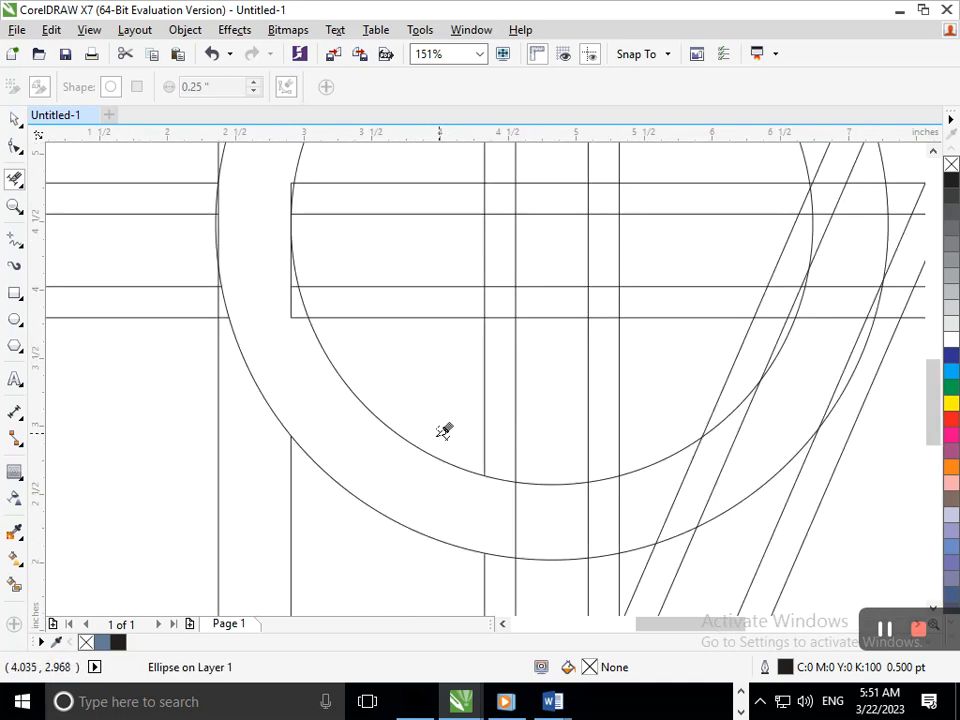
{"action": "scroll", "coordinate": [285, 279], "scroll_direction": "up", "scroll_amount": 5}
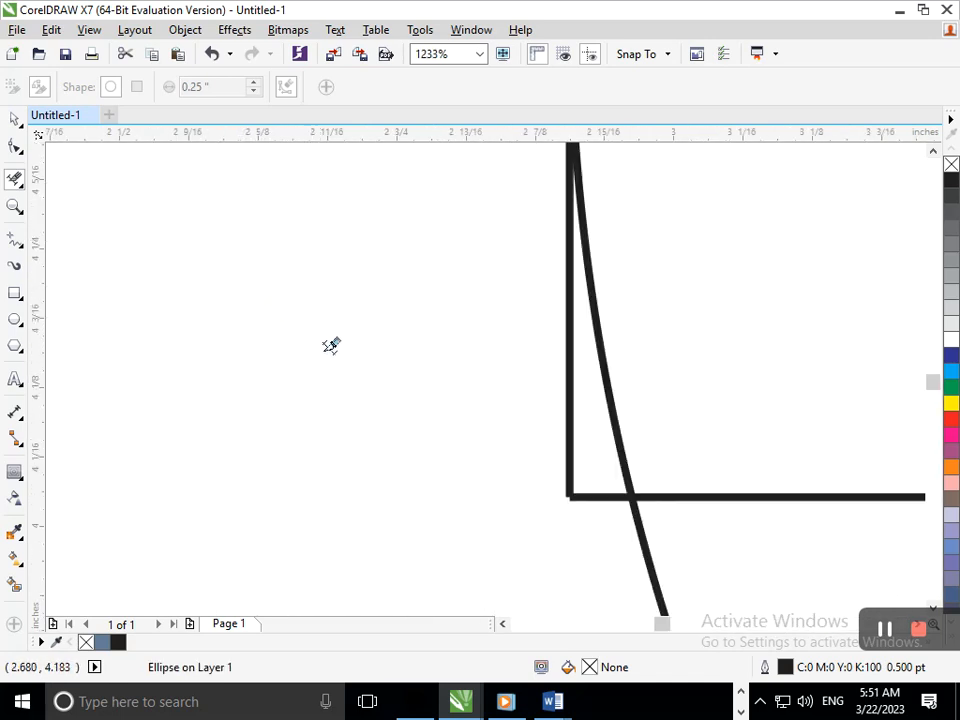
{"action": "left_click_drag", "start_coordinate": [436, 361], "coordinate": [551, 450]}
{"action": "scroll", "coordinate": [538, 426], "scroll_direction": "down", "scroll_amount": 5}
{"action": "scroll", "coordinate": [420, 345], "scroll_direction": "down", "scroll_amount": 5}
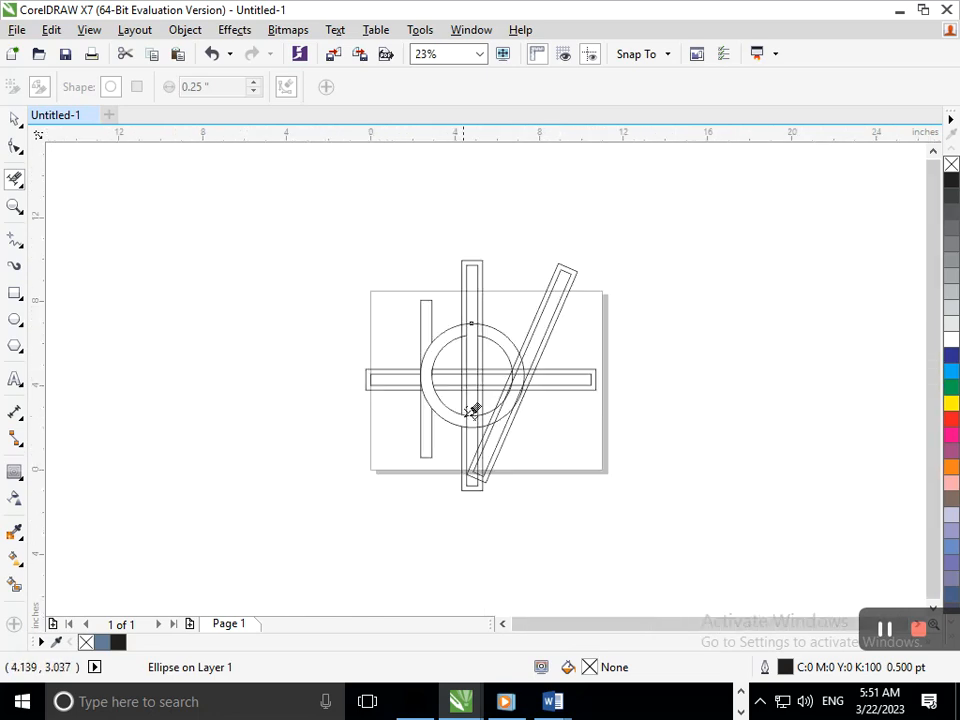
{"action": "scroll", "coordinate": [422, 358], "scroll_direction": "up", "scroll_amount": 3}
{"action": "scroll", "coordinate": [449, 376], "scroll_direction": "up", "scroll_amount": 4}
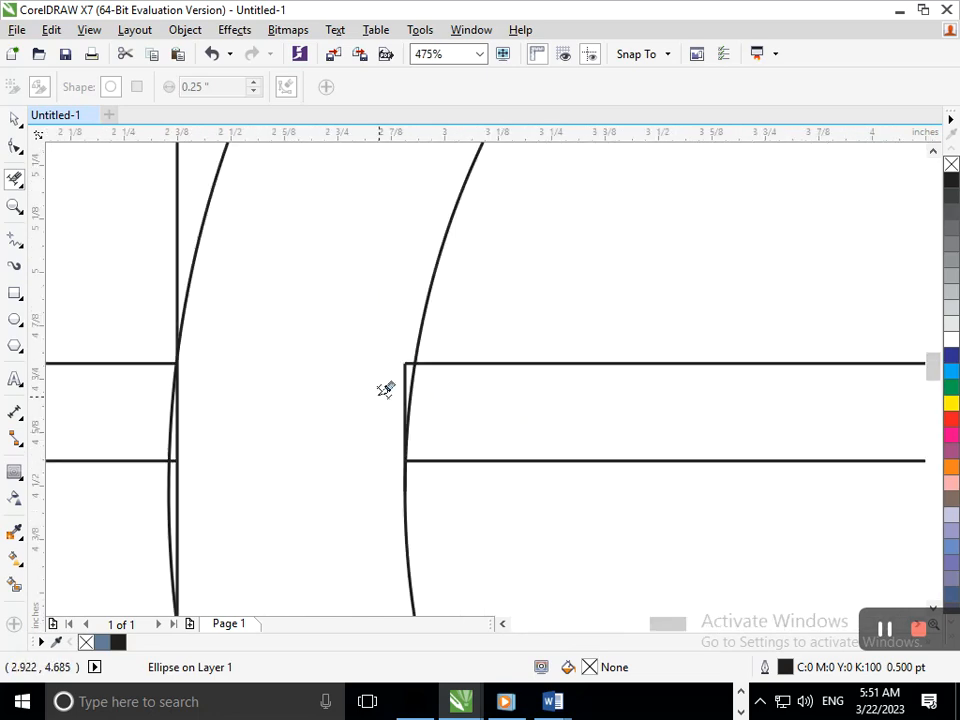
{"action": "scroll", "coordinate": [409, 360], "scroll_direction": "up", "scroll_amount": 5}
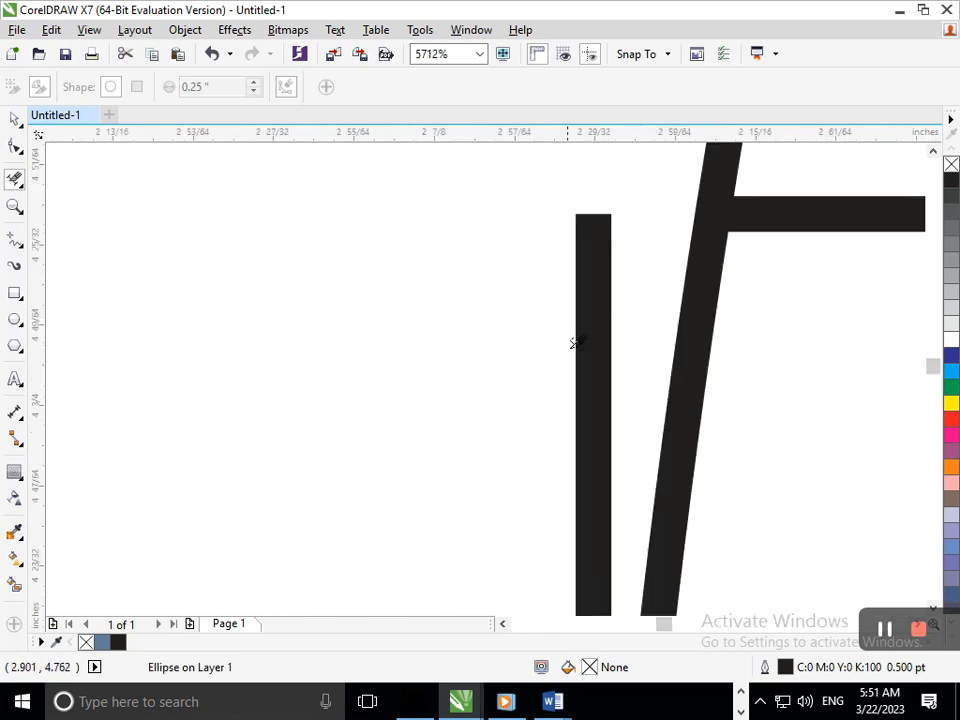
{"action": "scroll", "coordinate": [440, 340], "scroll_direction": "down", "scroll_amount": 5}
{"action": "scroll", "coordinate": [480, 370], "scroll_direction": "down", "scroll_amount": 4}
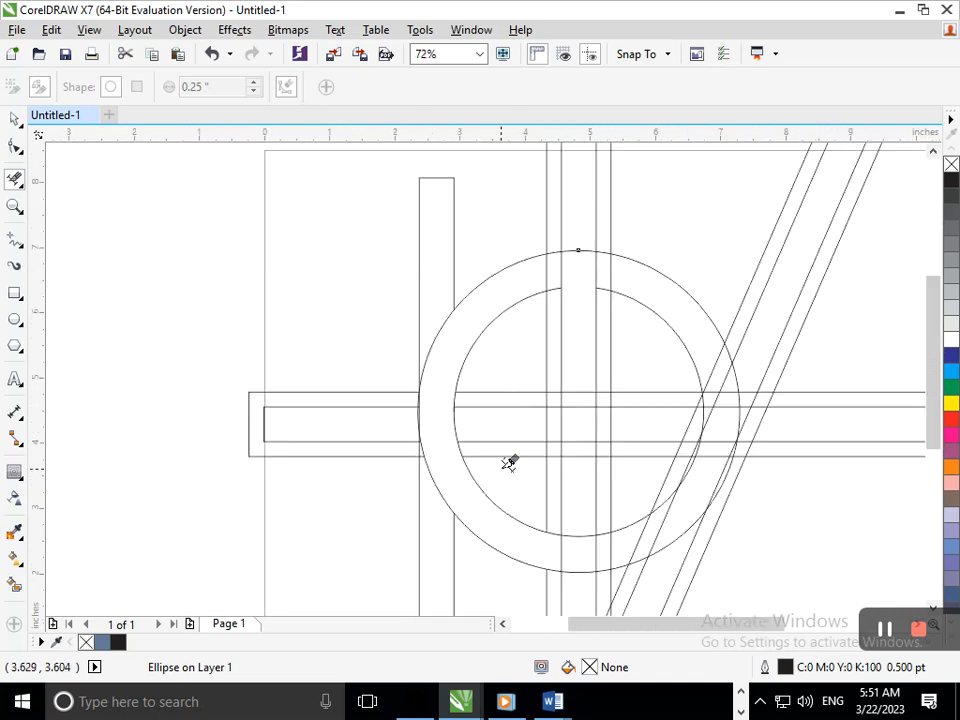
Step: Smart Fill the ring's left side and the central vertical bar's inner strip above the horizontal bar in blue
{"action": "left_click", "coordinate": [15, 583]}
{"action": "left_click", "coordinate": [476, 507]}
{"action": "scroll", "coordinate": [530, 500], "scroll_direction": "down", "scroll_amount": 3}
{"action": "left_click_drag", "start_coordinate": [401, 294], "coordinate": [566, 456]}
{"action": "left_click", "coordinate": [452, 346]}
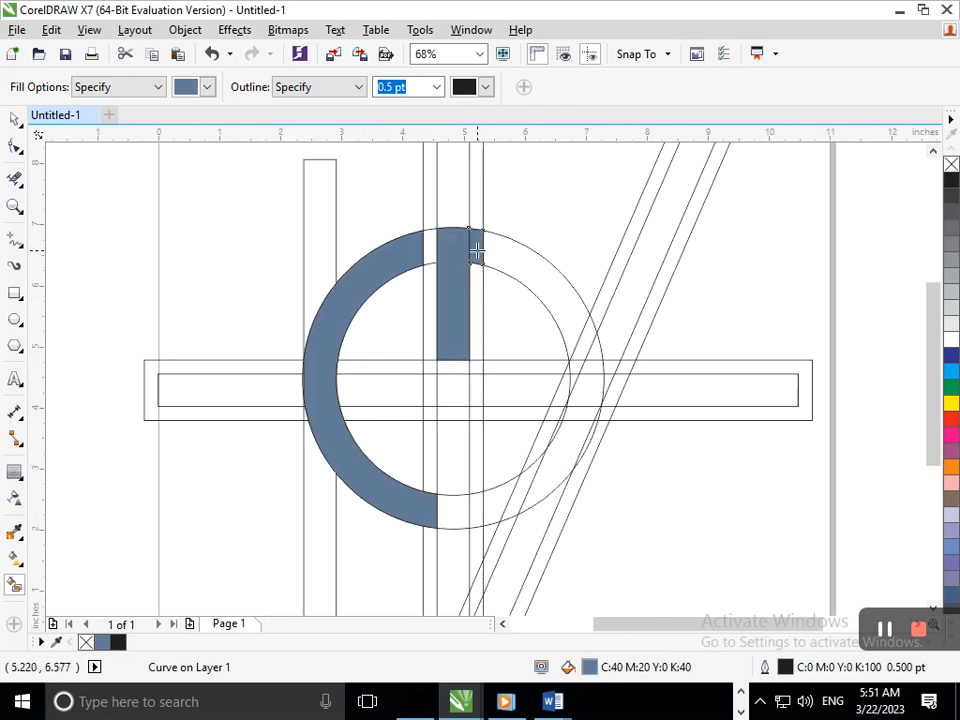
Step: Smart Fill the ring's upper-right arc, its right segment at the horizontal bar, and the slanted bar above that bar
{"action": "left_click", "coordinate": [510, 258]}
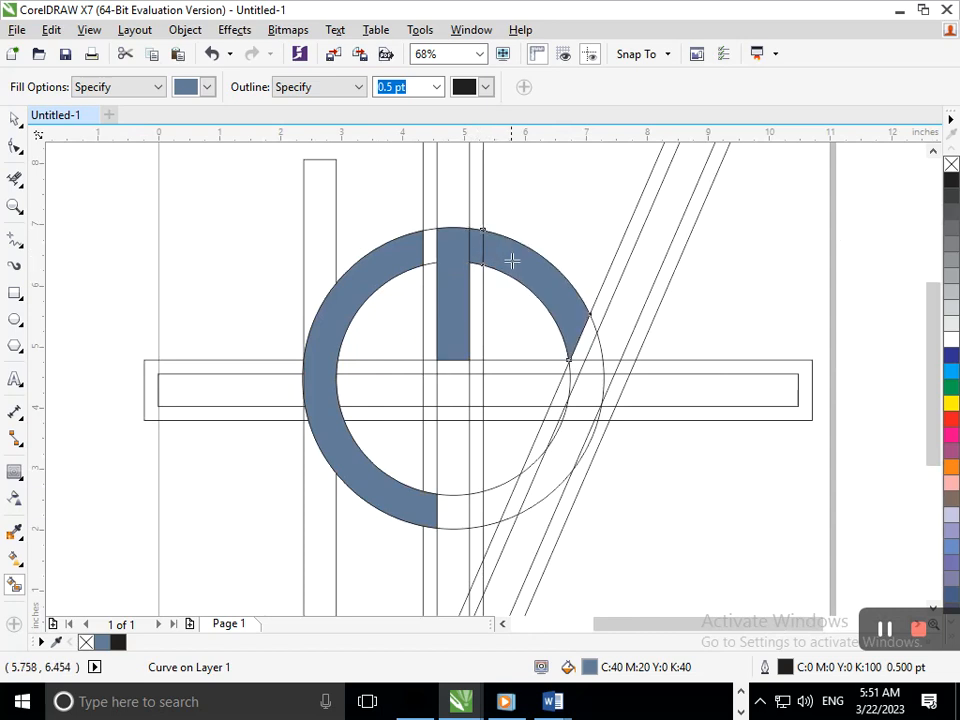
{"action": "left_click", "coordinate": [584, 394]}
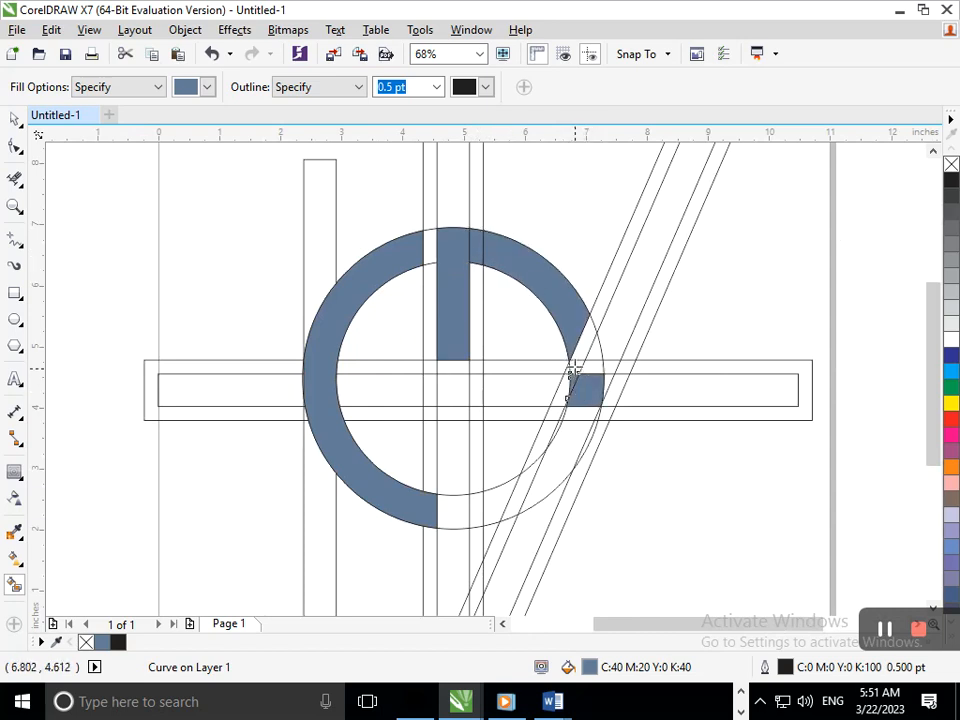
{"action": "left_click", "coordinate": [591, 349]}
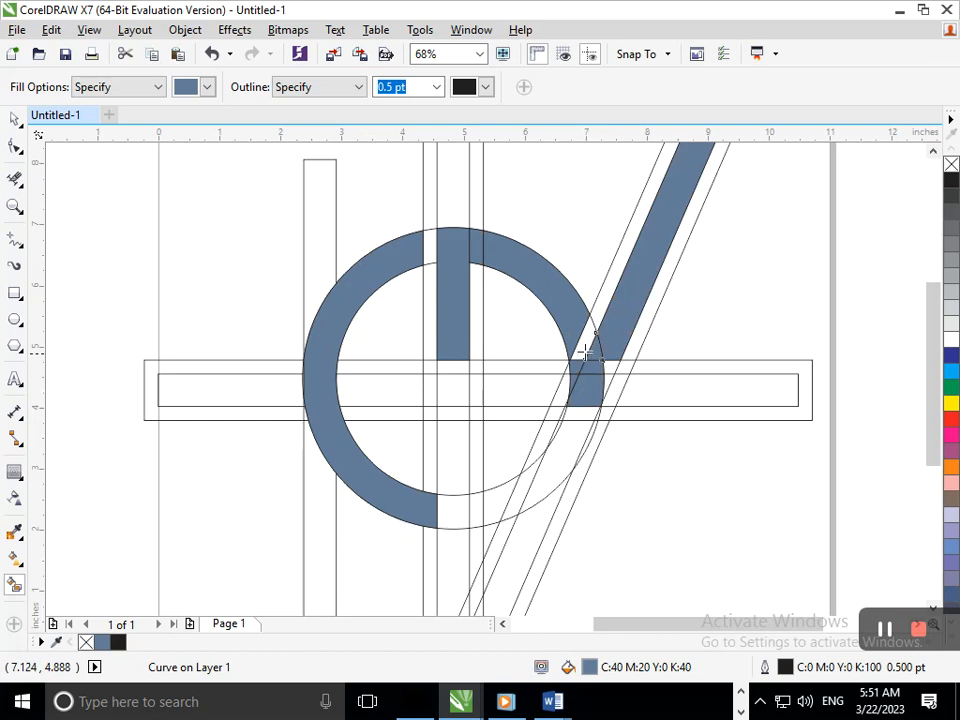
{"action": "left_click", "coordinate": [623, 338]}
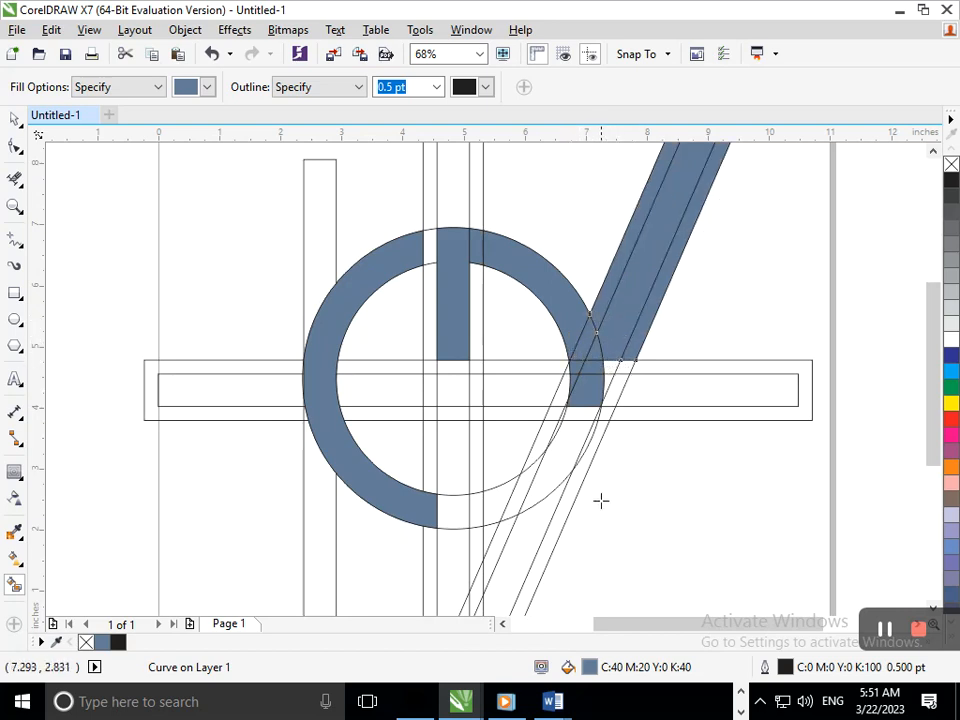
{"action": "scroll", "coordinate": [591, 437], "scroll_direction": "down", "scroll_amount": 3}
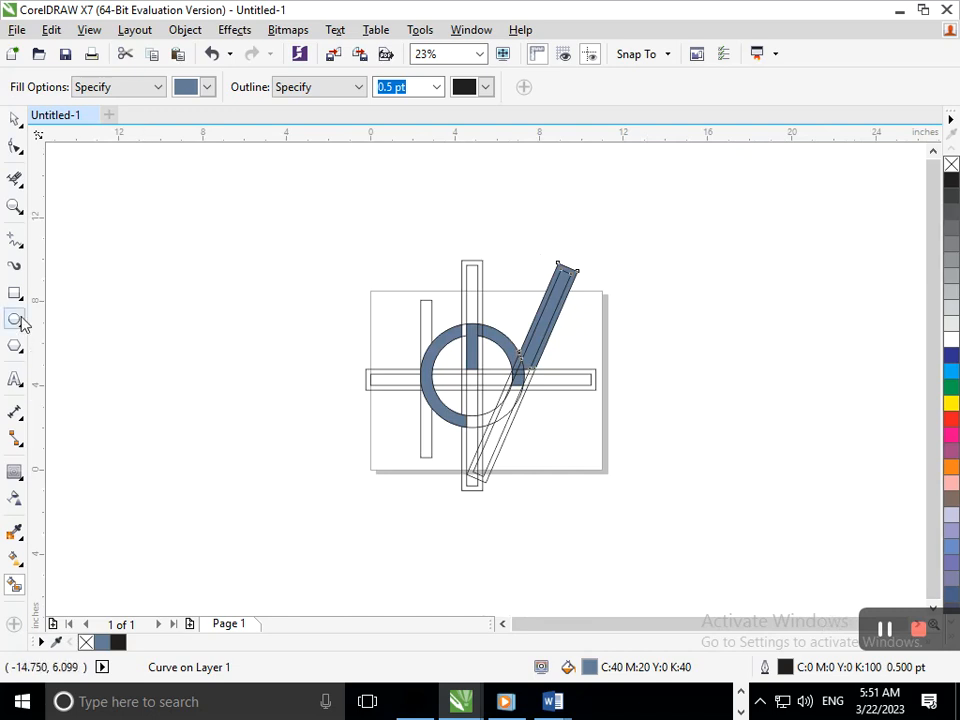
Step: Place a copy of the left vertical bar across the slanted bar and deselect it
{"action": "left_click", "coordinate": [14, 120]}
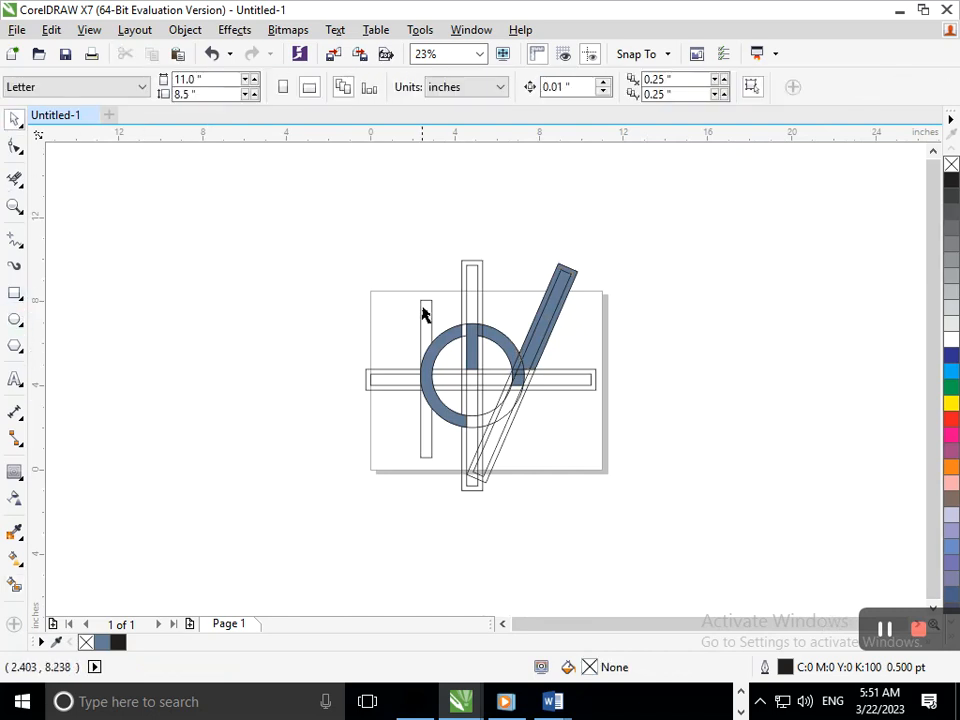
{"action": "left_click", "coordinate": [424, 306]}
{"action": "left_click_drag", "start_coordinate": [508, 298], "coordinate": [540, 320]}
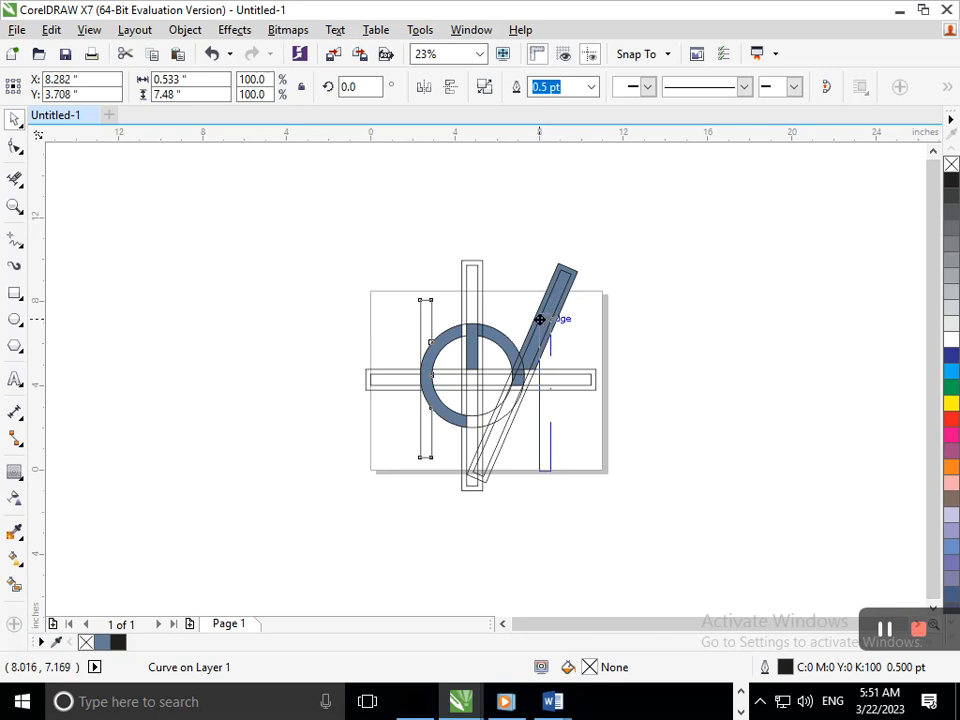
{"action": "left_click_drag", "start_coordinate": [540, 323], "coordinate": [541, 326]}
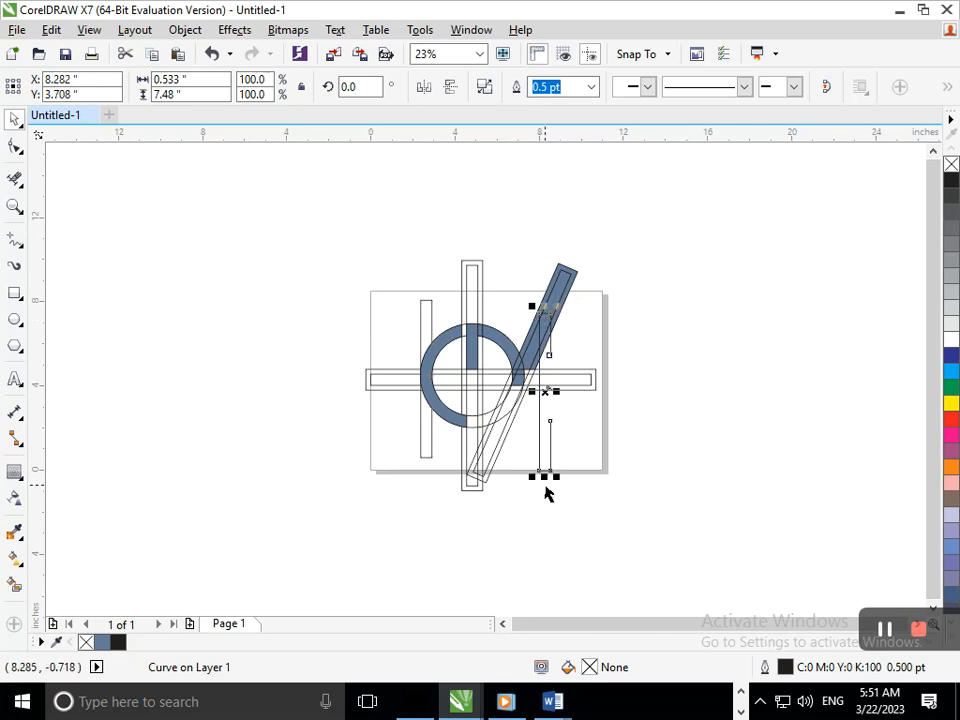
{"action": "left_click", "coordinate": [548, 559]}
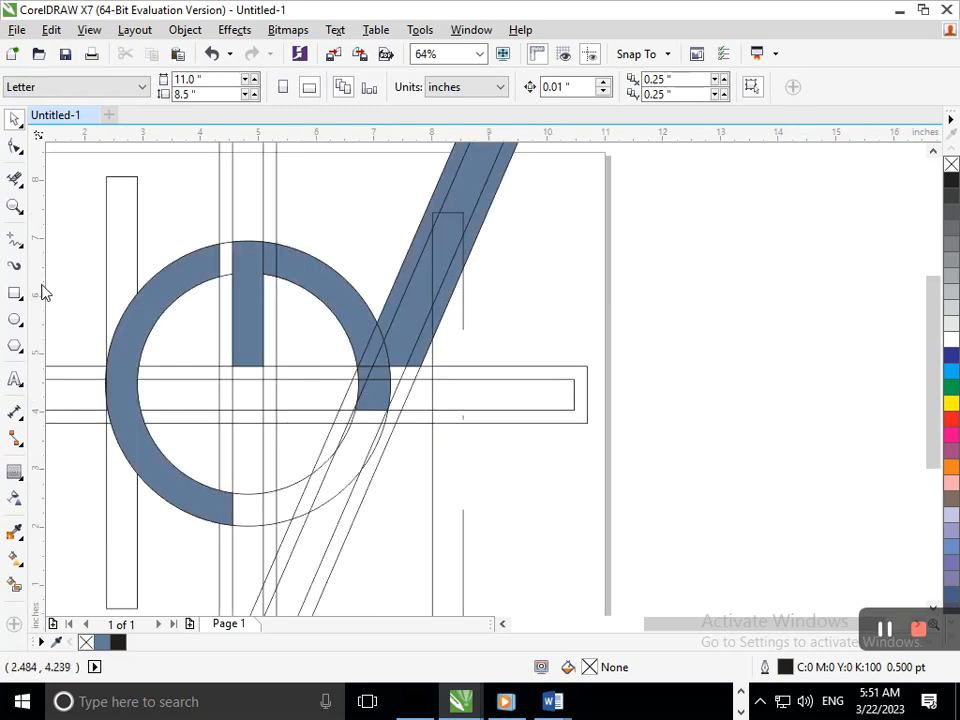
Step: Try to trim the horizontal bar's right end with Virtual Segment Delete, and undo the trim and the left bar's copy
{"action": "left_click", "coordinate": [16, 180]}
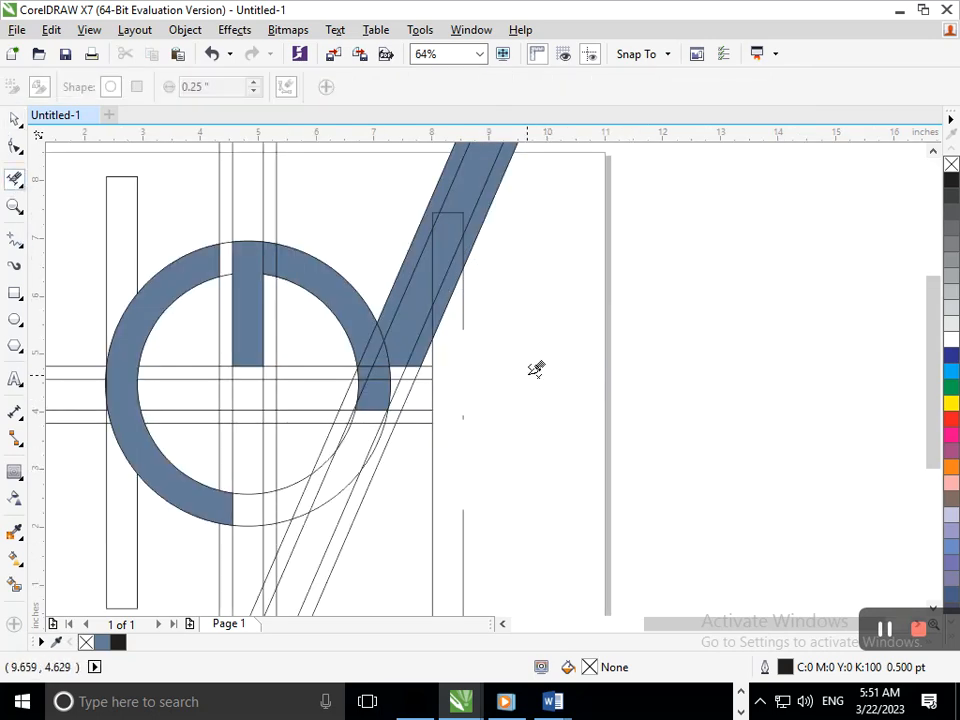
{"action": "key", "text": "ctrl+z"}
{"action": "left_click", "coordinate": [14, 119]}
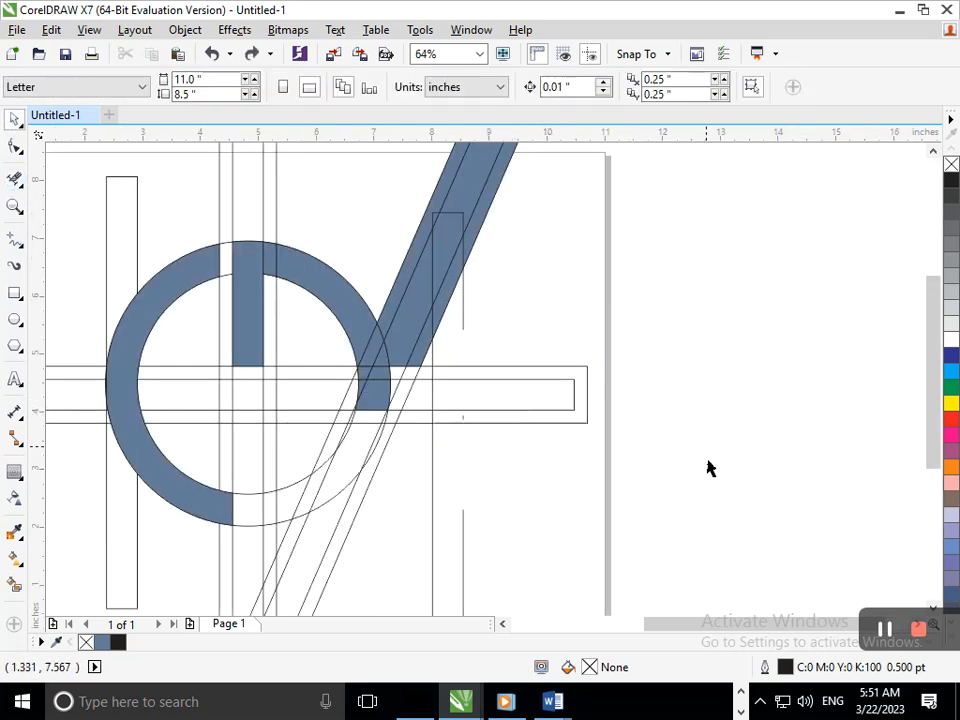
{"action": "left_click_drag", "start_coordinate": [455, 538], "coordinate": [481, 525]}
{"action": "key", "text": "ctrl+z"}
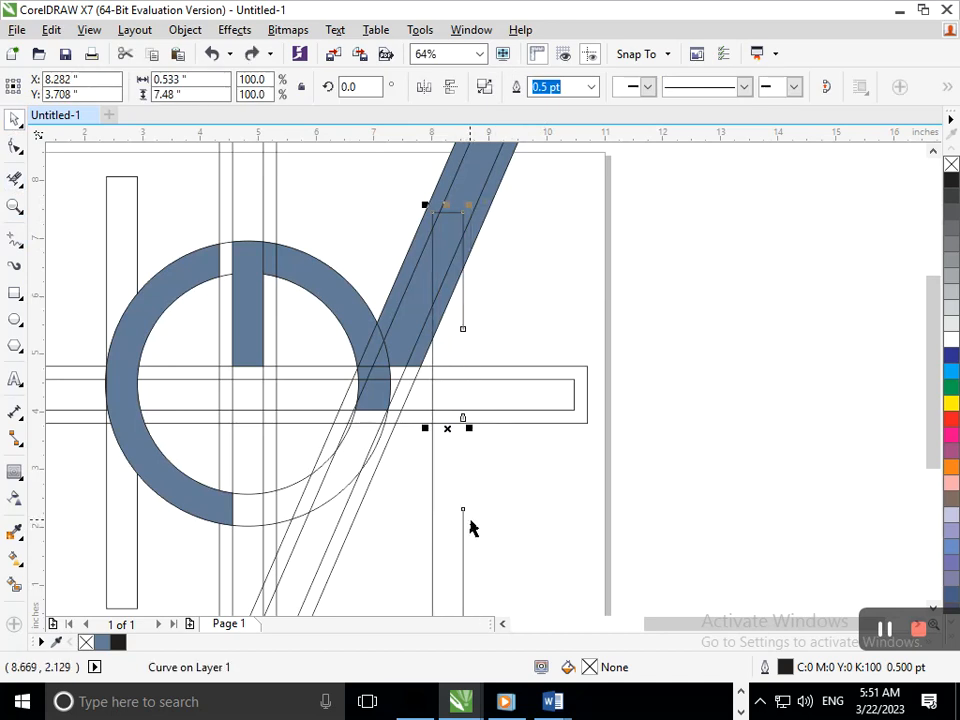
{"action": "key", "text": "ctrl+z"}
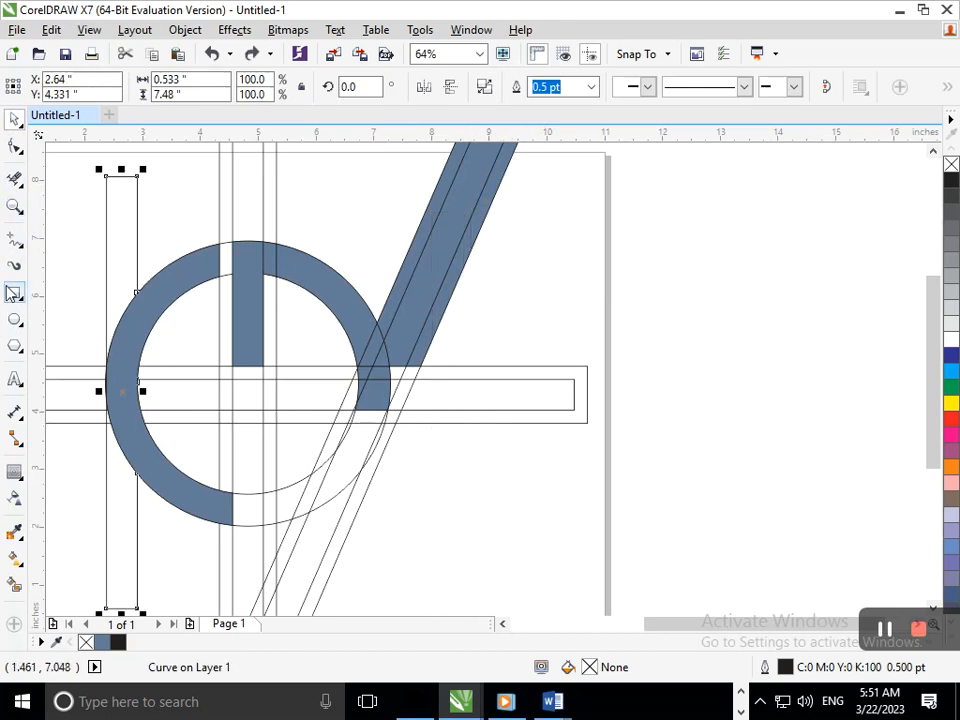
Step: Draw a rectangle about 0.533 by 0.114 inches across the left bar's width and move it onto the slanted bar
{"action": "left_click", "coordinate": [14, 293]}
{"action": "left_click_drag", "start_coordinate": [105, 258], "coordinate": [136, 265]}
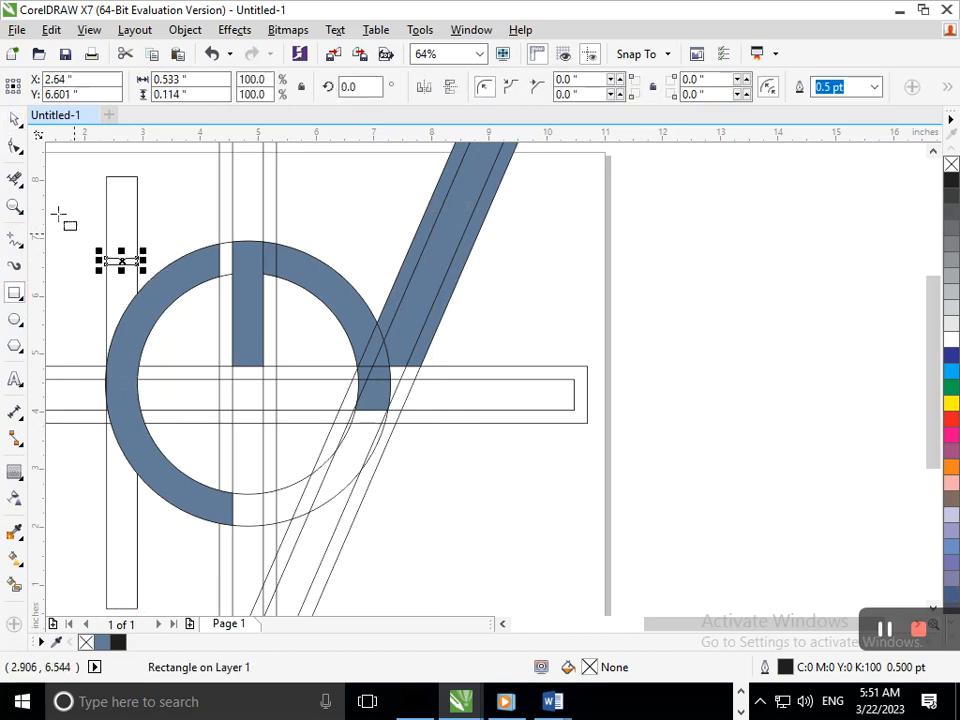
{"action": "left_click", "coordinate": [16, 119]}
{"action": "left_click_drag", "start_coordinate": [118, 262], "coordinate": [447, 193]}
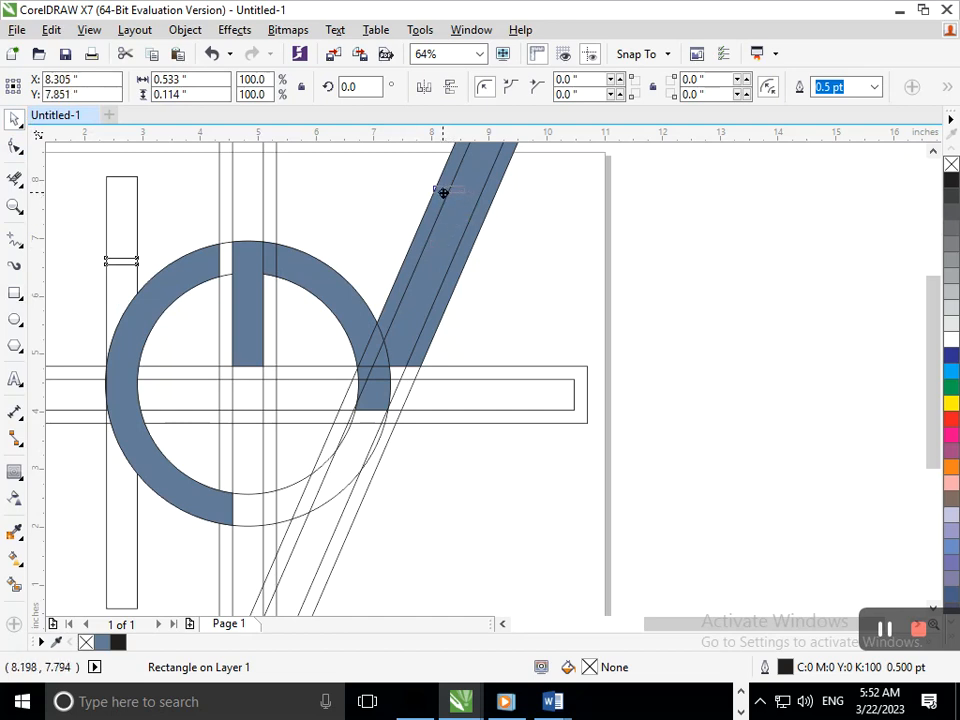
Step: Resize the small rectangle on the slanted bar to about 0.603 inches wide and 6.607 inches tall, extending below the horizontal bar
{"action": "left_click_drag", "start_coordinate": [443, 193], "coordinate": [450, 396]}
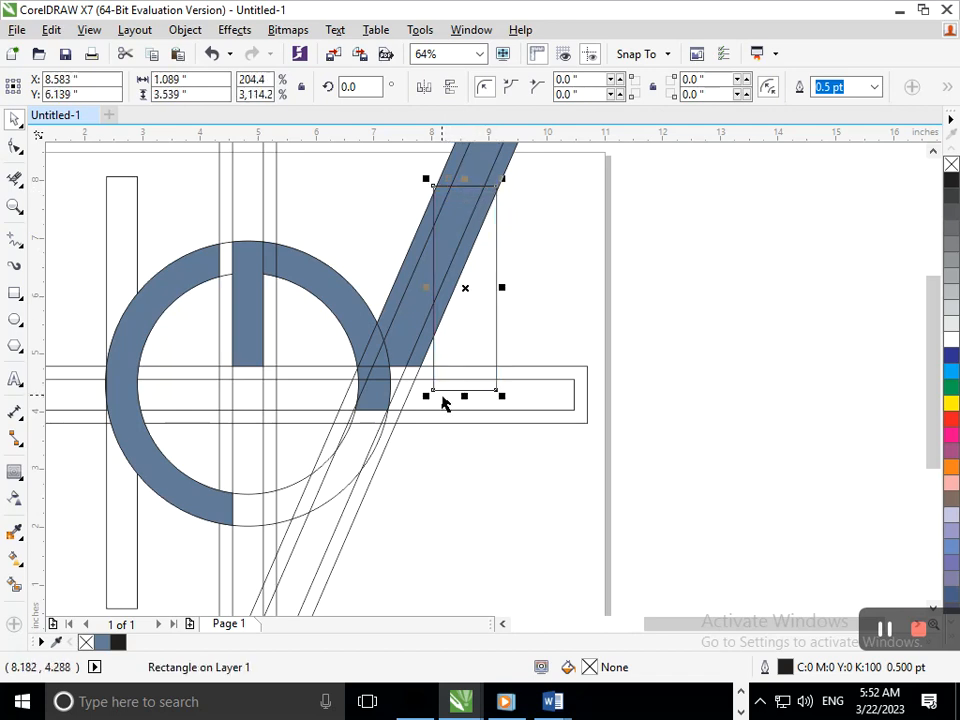
{"action": "key", "text": "ctrl+z"}
{"action": "scroll", "coordinate": [470, 200], "scroll_direction": "up", "scroll_amount": 4}
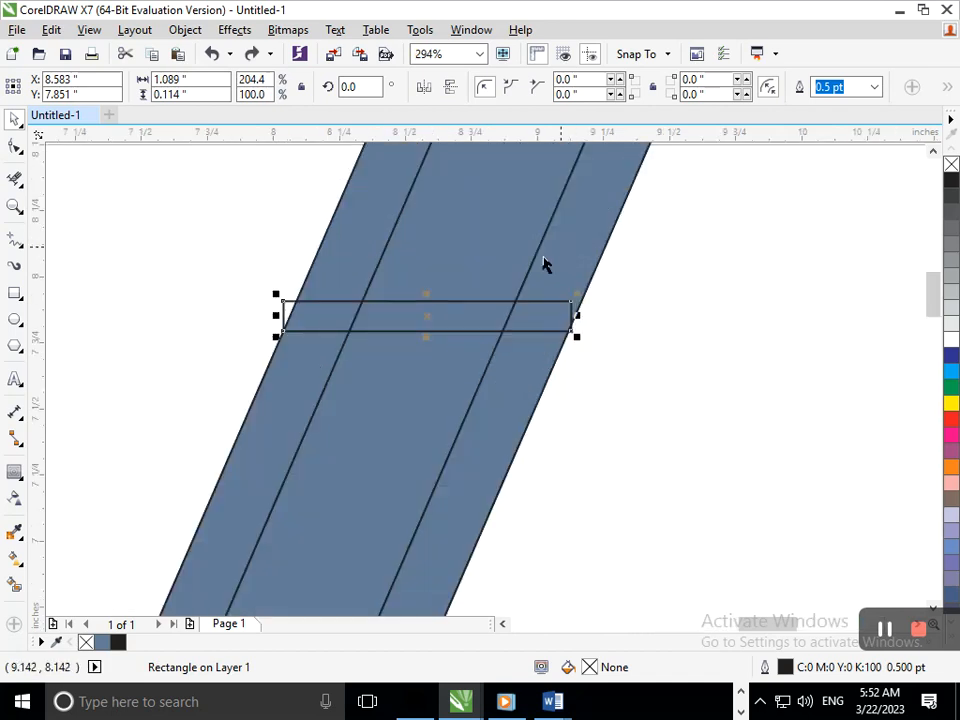
{"action": "left_click_drag", "start_coordinate": [277, 315], "coordinate": [340, 325]}
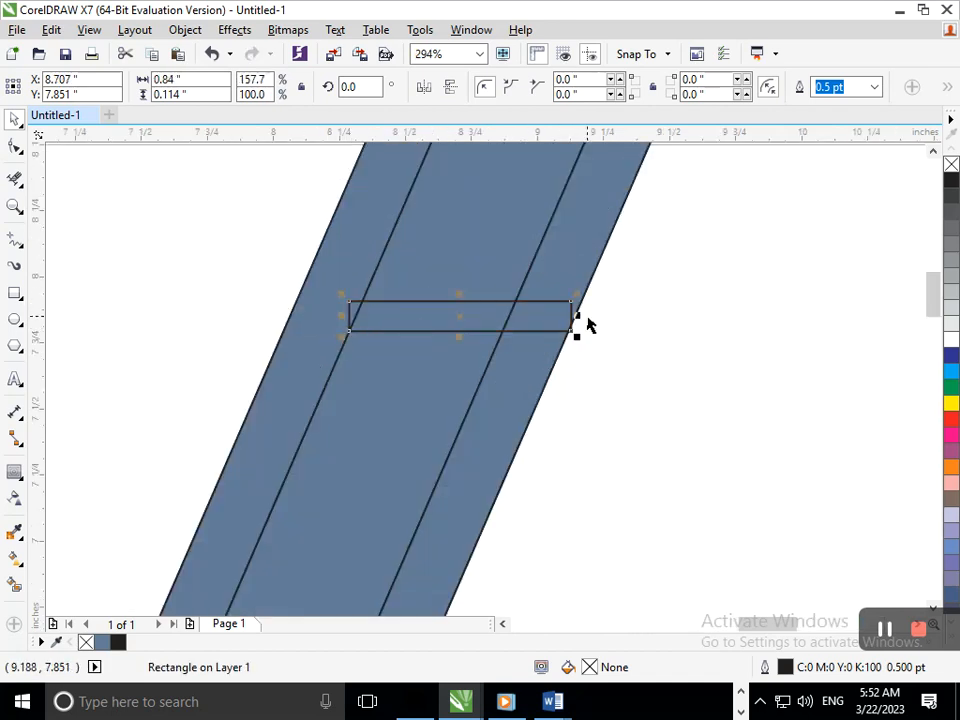
{"action": "left_click_drag", "start_coordinate": [577, 314], "coordinate": [508, 316]}
{"action": "left_click_drag", "start_coordinate": [424, 336], "coordinate": [433, 489]}
{"action": "scroll", "coordinate": [433, 489], "scroll_direction": "down", "scroll_amount": 4}
{"action": "left_click_drag", "start_coordinate": [464, 229], "coordinate": [466, 572]}
{"action": "scroll", "coordinate": [384, 471], "scroll_direction": "down", "scroll_amount": 3}
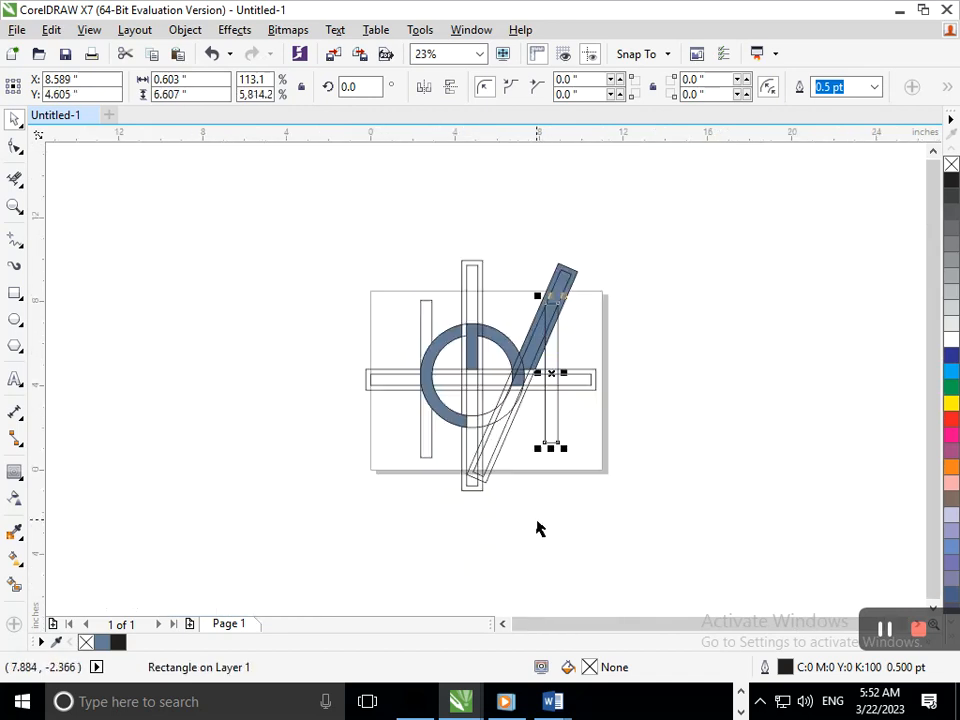
Step: Use Virtual Segment Delete to trim the slanted bar's inner lines and the ring's right segment where they cross the horizontal bar
{"action": "key", "text": "F2"}
{"action": "mouse_move", "coordinate": [290, 209]}
{"action": "left_mouse_down"}
{"action": "mouse_move", "coordinate": [375, 298]}
{"action": "mouse_move", "coordinate": [900, 586]}
{"action": "left_mouse_up"}
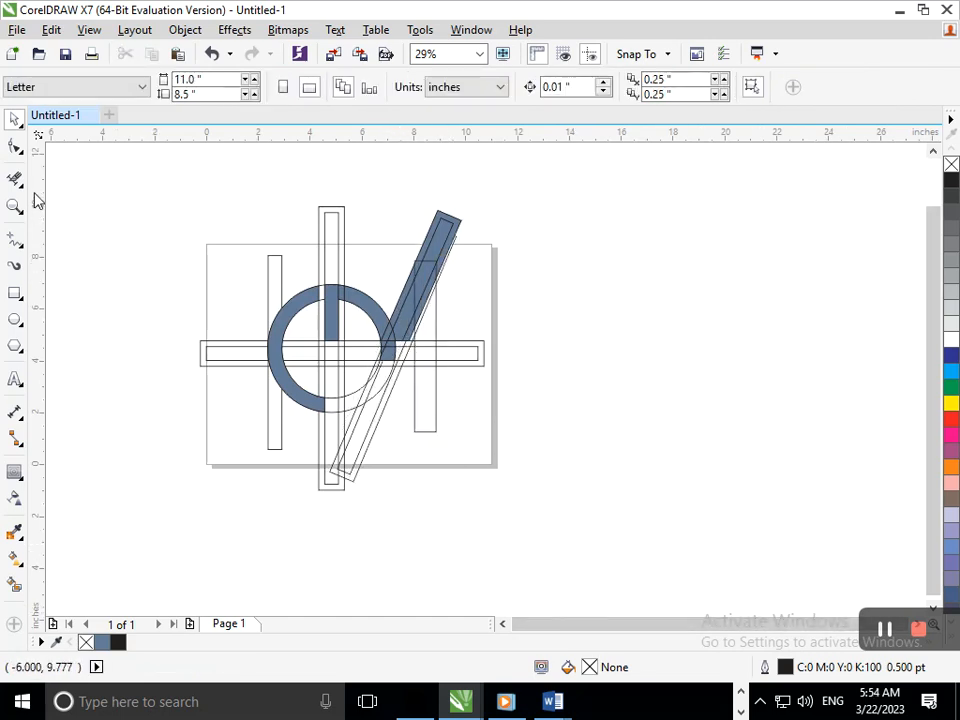
{"action": "left_click", "coordinate": [14, 178]}
{"action": "scroll", "coordinate": [440, 310], "scroll_direction": "up", "scroll_amount": 5}
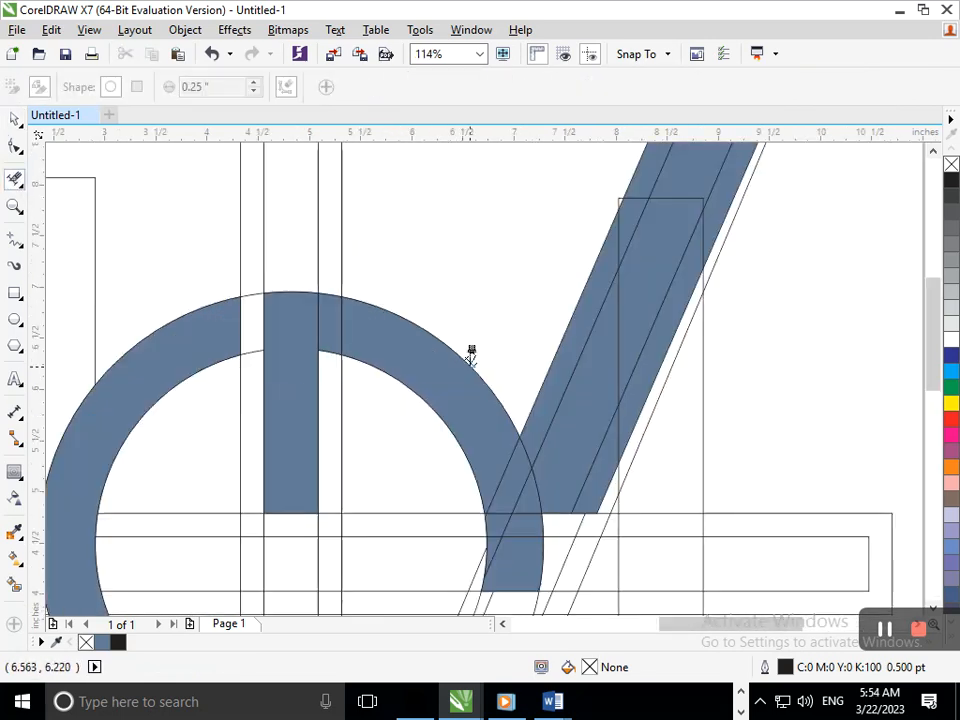
{"action": "left_click", "coordinate": [540, 497]}
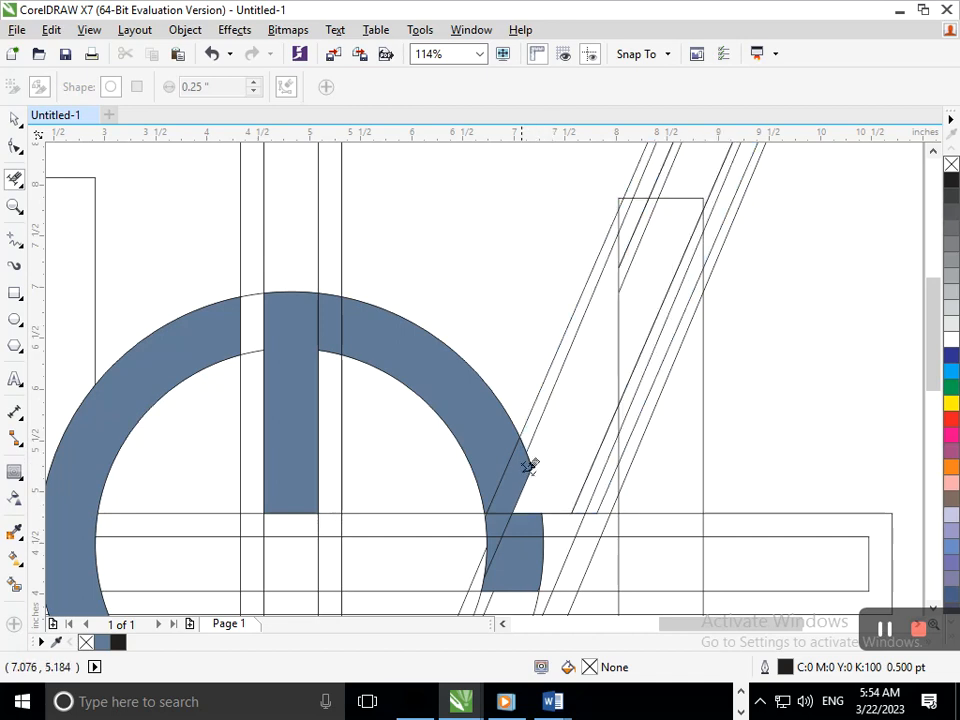
{"action": "left_click", "coordinate": [541, 482]}
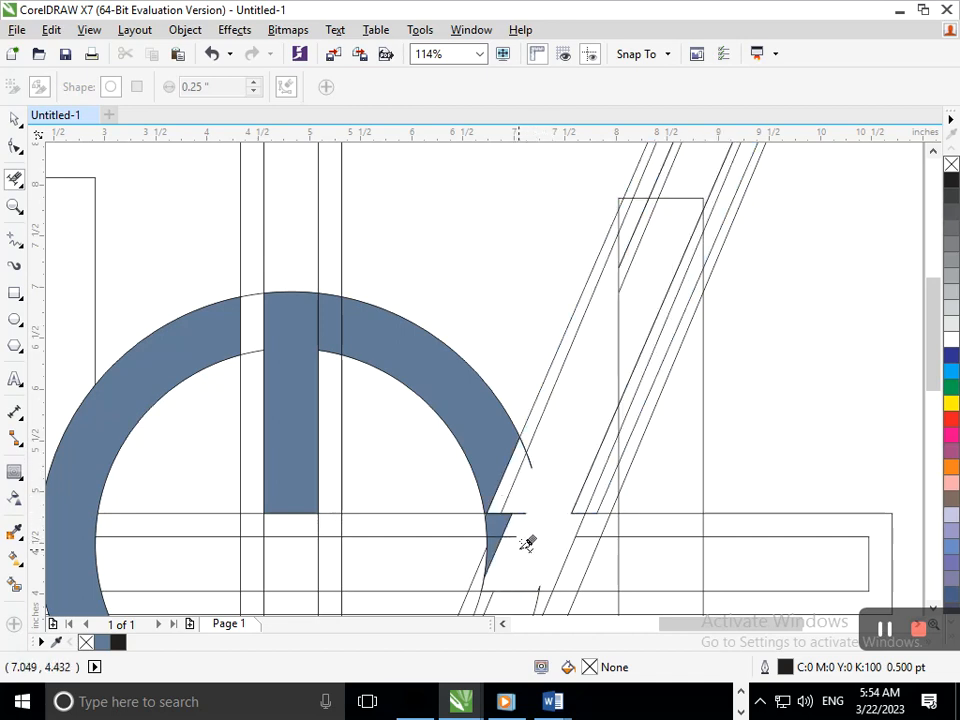
Step: Delete the remaining blue wedge segments beside the inner circle below the horizontal bar's upper edge, and try trimming the outer arc's stub
{"action": "scroll", "coordinate": [591, 576], "scroll_direction": "up", "scroll_amount": 5}
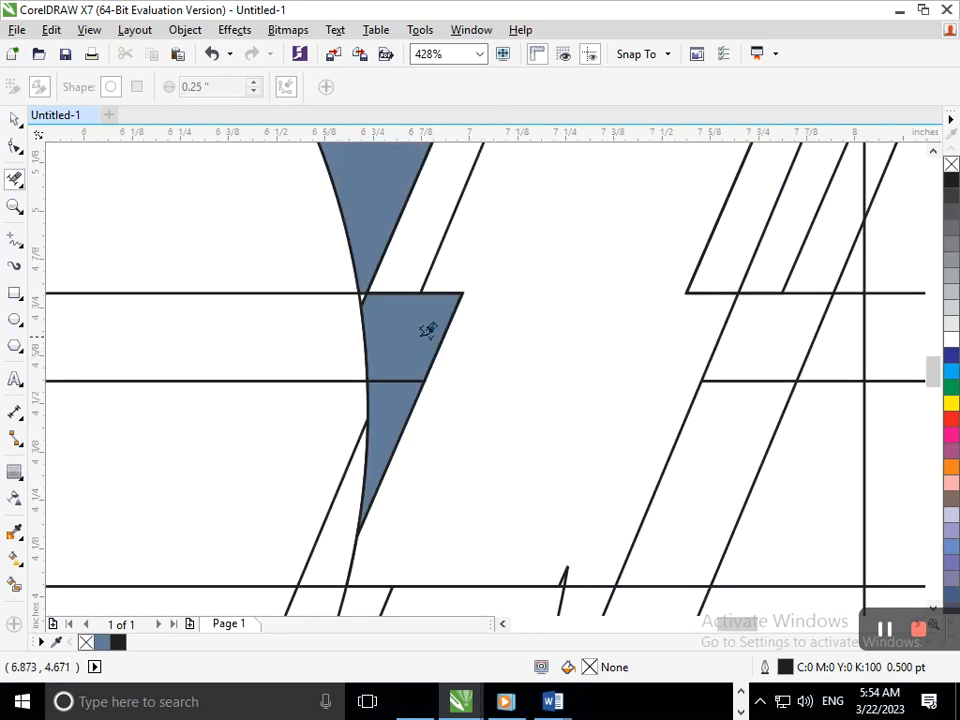
{"action": "left_click", "coordinate": [422, 374]}
{"action": "left_click_drag", "start_coordinate": [407, 266], "coordinate": [441, 340]}
{"action": "key", "text": "F3"}
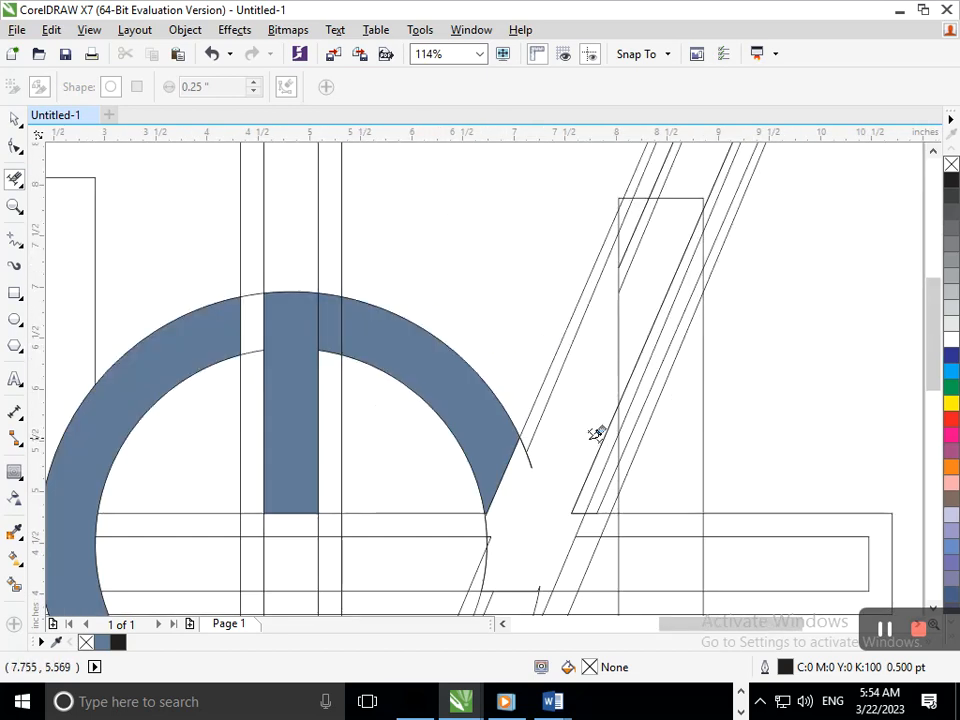
{"action": "left_click", "coordinate": [528, 454]}
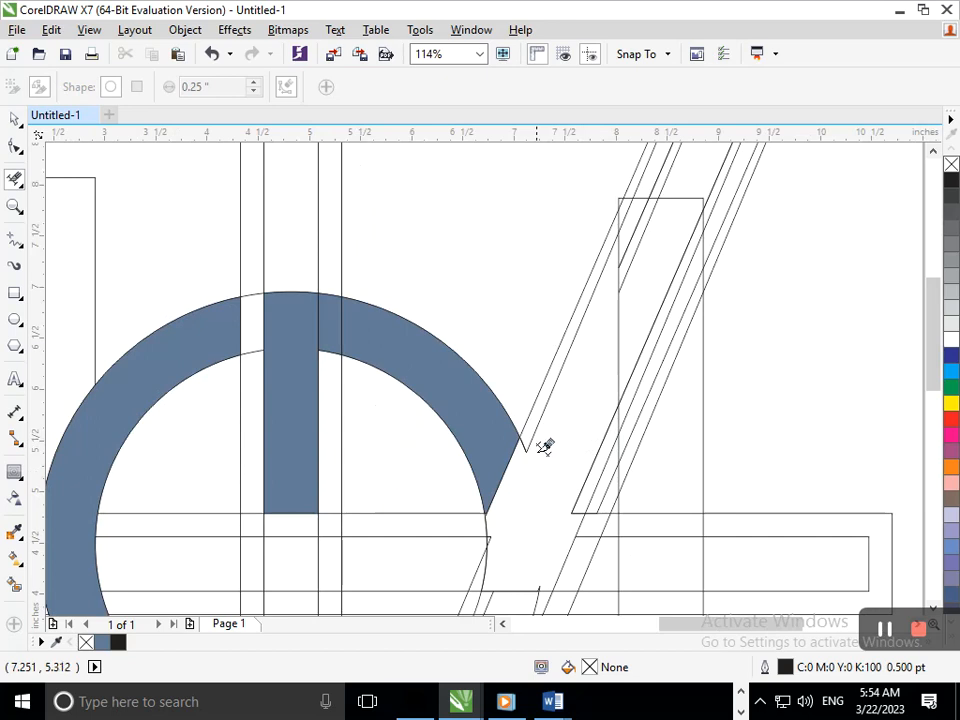
{"action": "key", "text": "ctrl+z"}
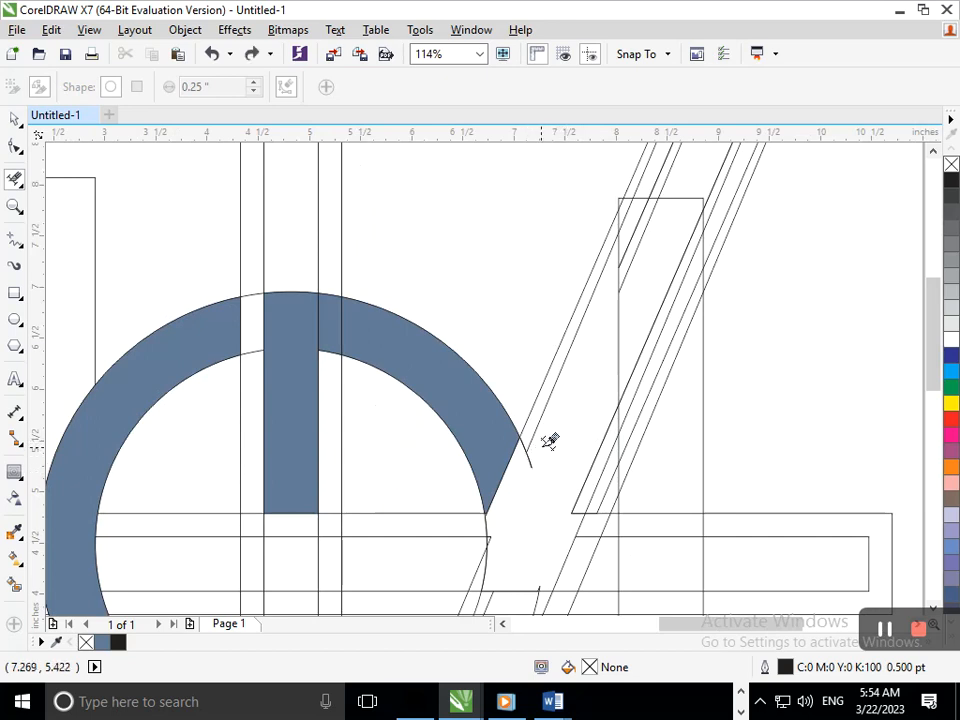
Step: Use Virtual Segment Delete to remove the line segments where the slanted bar, horizontal bar and upright rectangle cross
{"action": "left_click", "coordinate": [617, 339]}
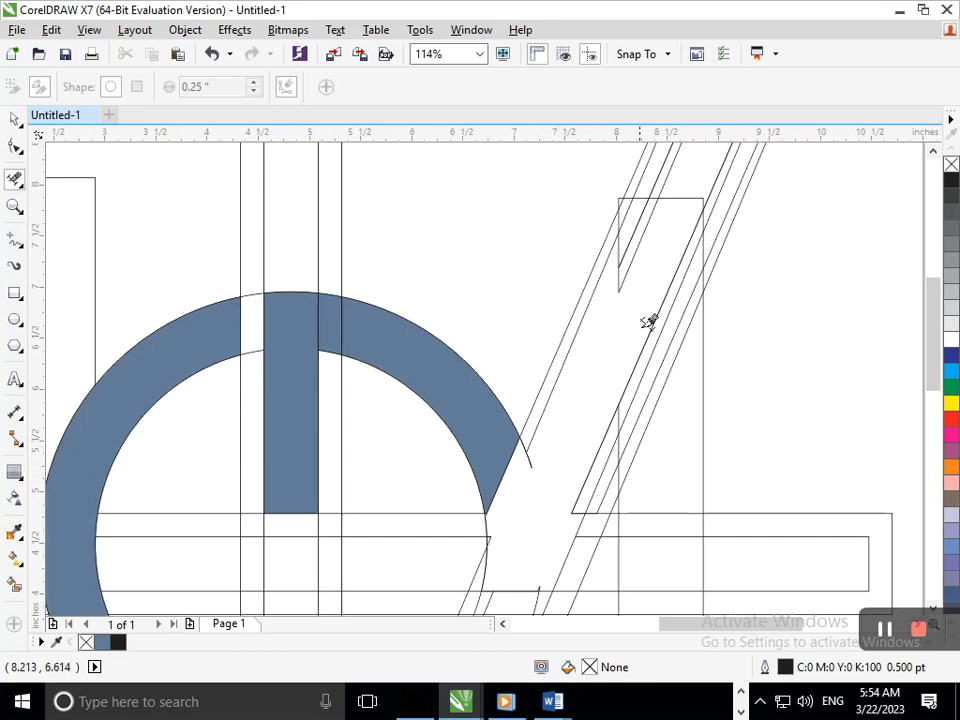
{"action": "scroll", "coordinate": [484, 321], "scroll_direction": "down", "scroll_amount": 6}
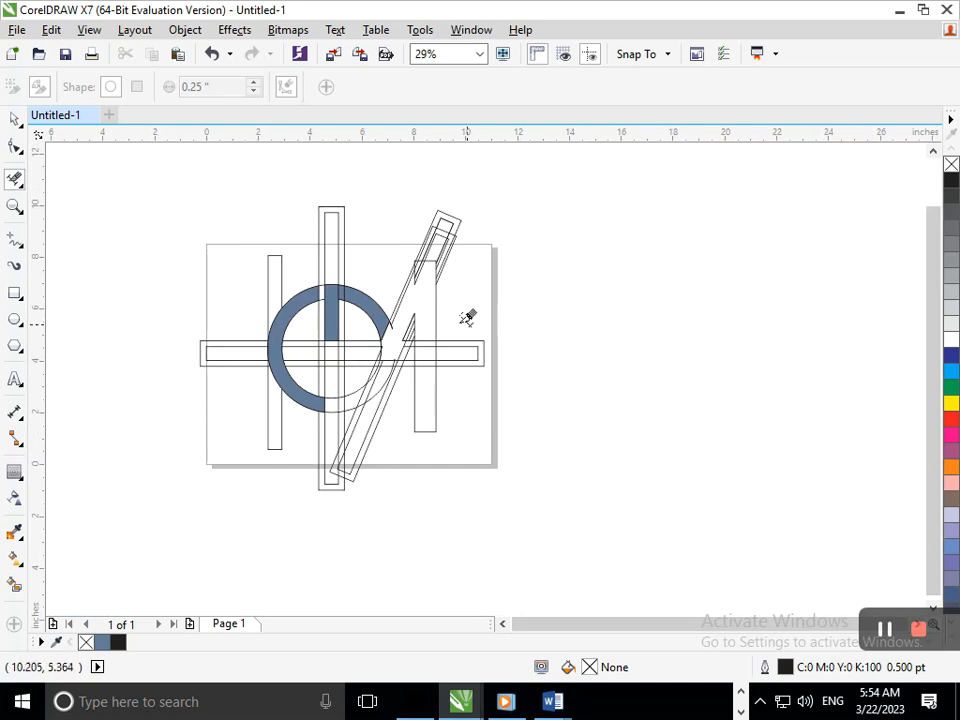
{"action": "scroll", "coordinate": [507, 383], "scroll_direction": "up", "scroll_amount": 7}
{"action": "left_click_drag", "start_coordinate": [356, 296], "coordinate": [356, 471]}
{"action": "scroll", "coordinate": [296, 433], "scroll_direction": "down", "scroll_amount": 7}
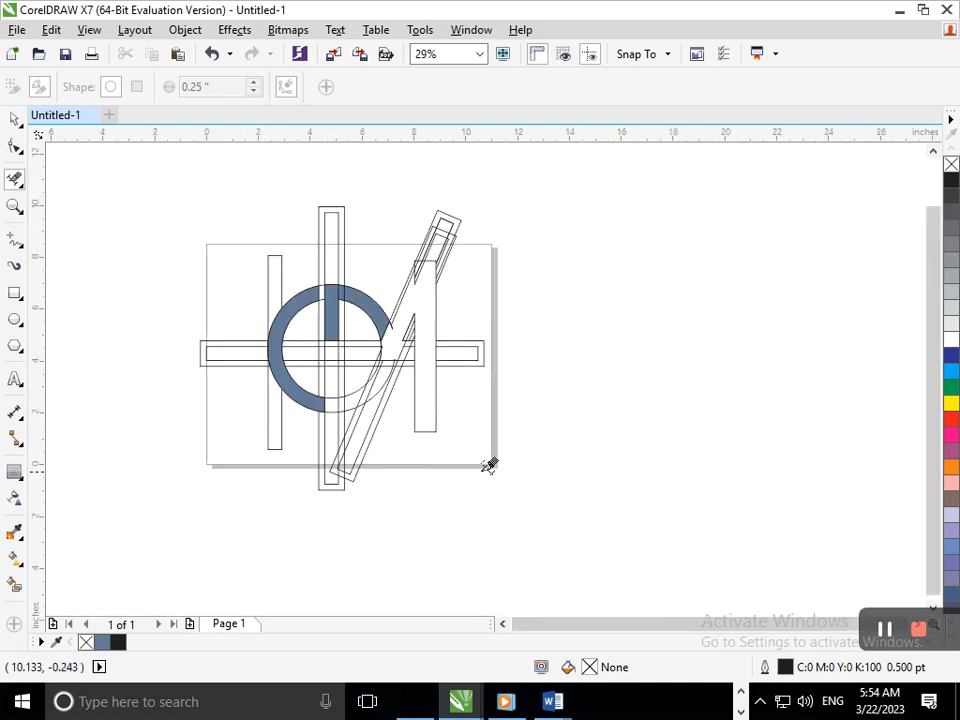
{"action": "scroll", "coordinate": [416, 297], "scroll_direction": "up", "scroll_amount": 4}
{"action": "left_click_drag", "start_coordinate": [456, 352], "coordinate": [464, 297]}
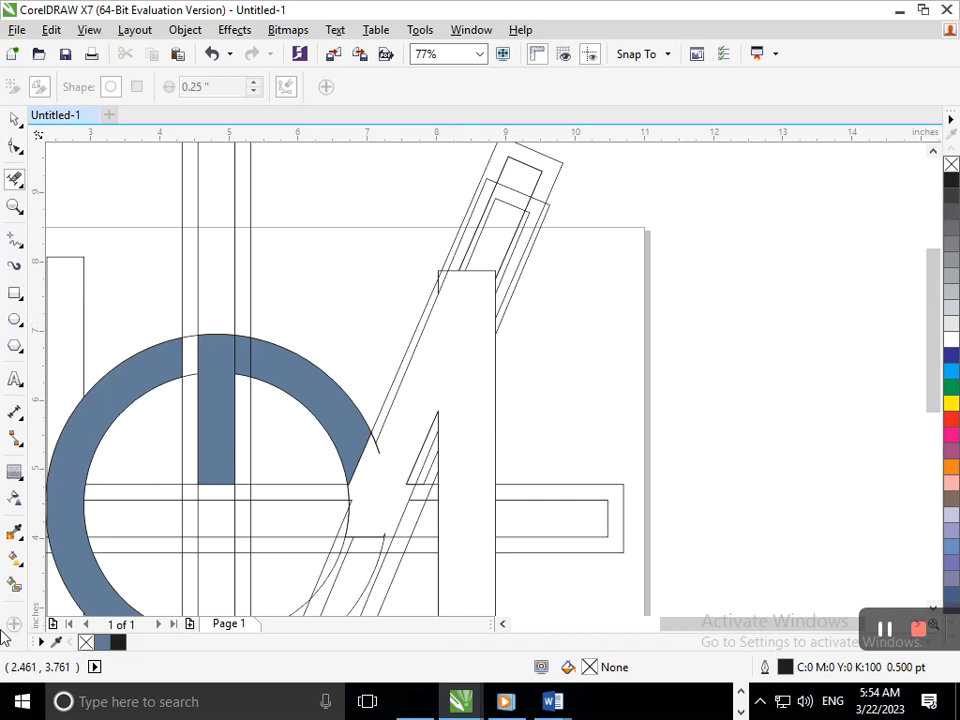
Step: Smart Fill the merged region of the slanted bar and the upright rectangle with the blue colour
{"action": "left_click", "coordinate": [14, 584]}
{"action": "left_click", "coordinate": [433, 373]}
{"action": "scroll", "coordinate": [436, 438], "scroll_direction": "down", "scroll_amount": 4}
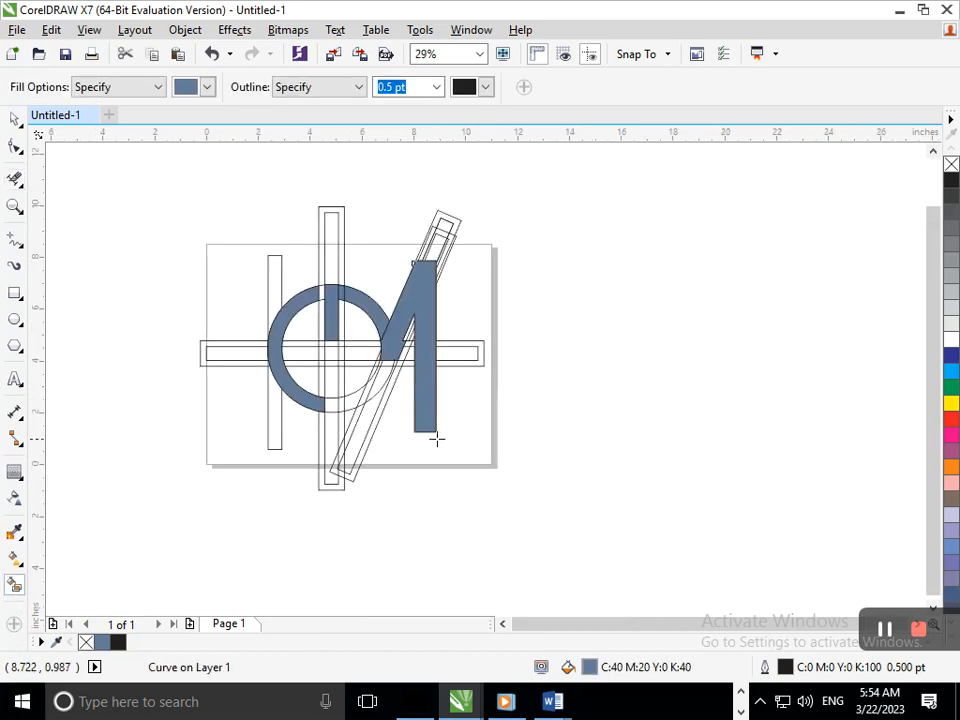
{"action": "scroll", "coordinate": [407, 332], "scroll_direction": "up", "scroll_amount": 4}
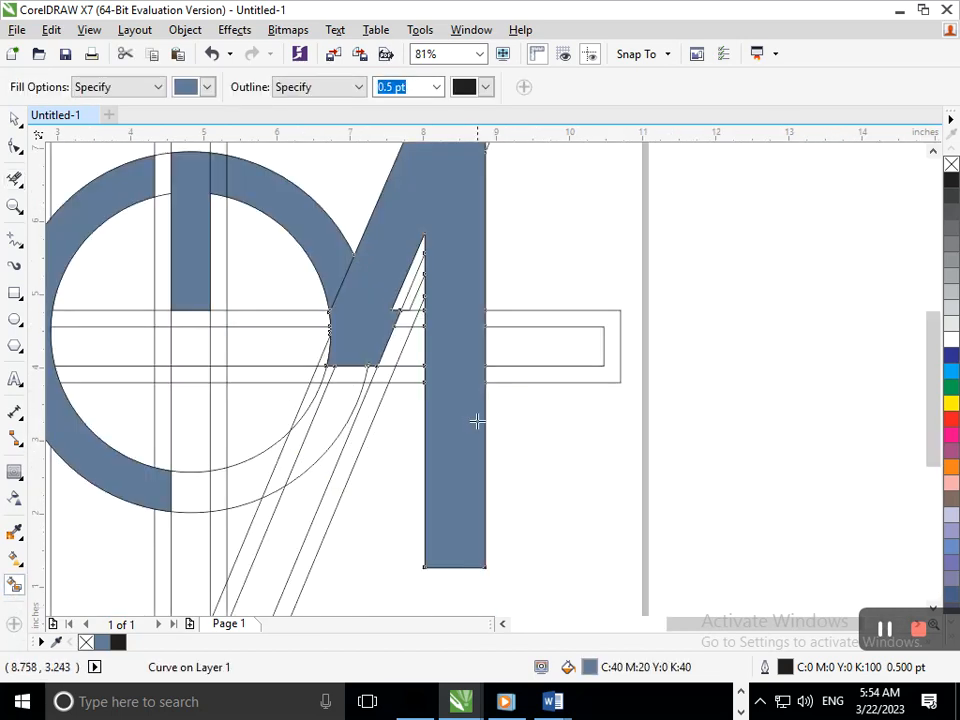
Step: Undo the merged fill and the preceding segment trims, back to the blue-filled slanted bar and intact ring
{"action": "key", "text": "ctrl+z"}
{"action": "key", "text": "ctrl+z"}
{"action": "key", "text": "ctrl+z"}
{"action": "key", "text": "ctrl+z"}
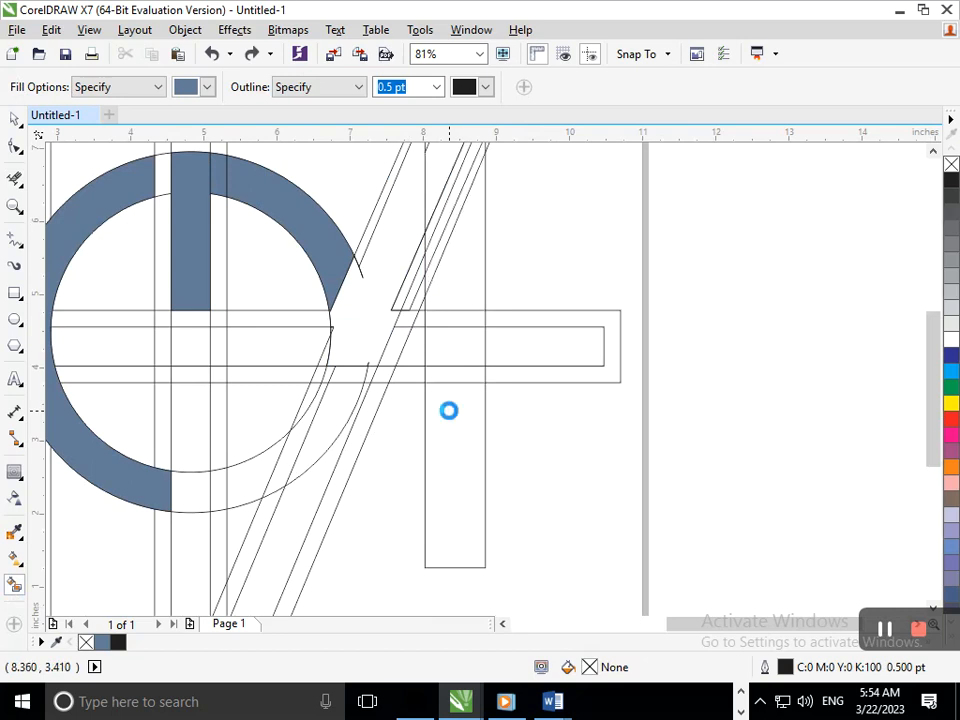
{"action": "key", "text": "ctrl+z"}
{"action": "key", "text": "ctrl+z"}
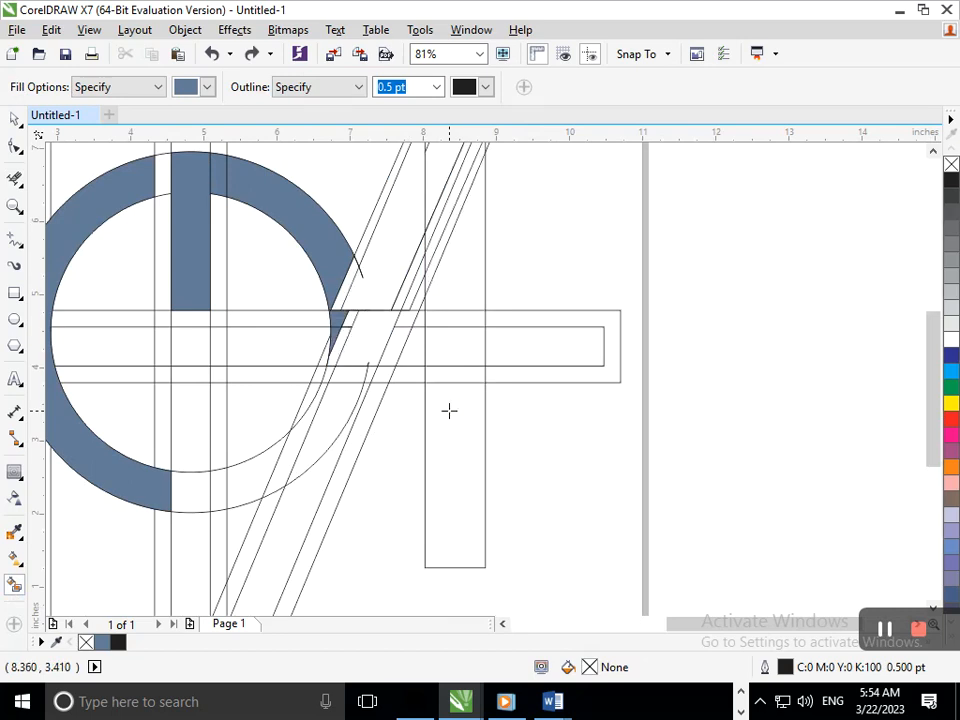
{"action": "key", "text": "ctrl+shift+z"}
{"action": "key", "text": "ctrl+shift+z"}
{"action": "key", "text": "ctrl+shift+z"}
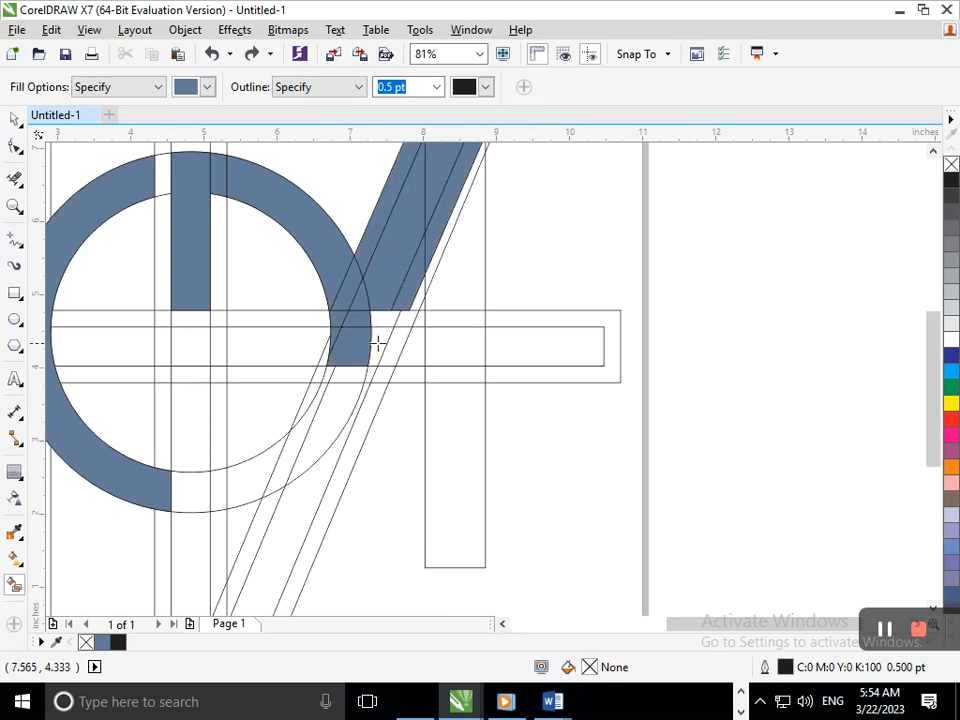
{"action": "key", "text": "ctrl+shift+z"}
Step: Smart Fill the upright rectangle's regions below the slanted bar with blue
{"action": "scroll", "coordinate": [376, 341], "scroll_direction": "down", "scroll_amount": 3}
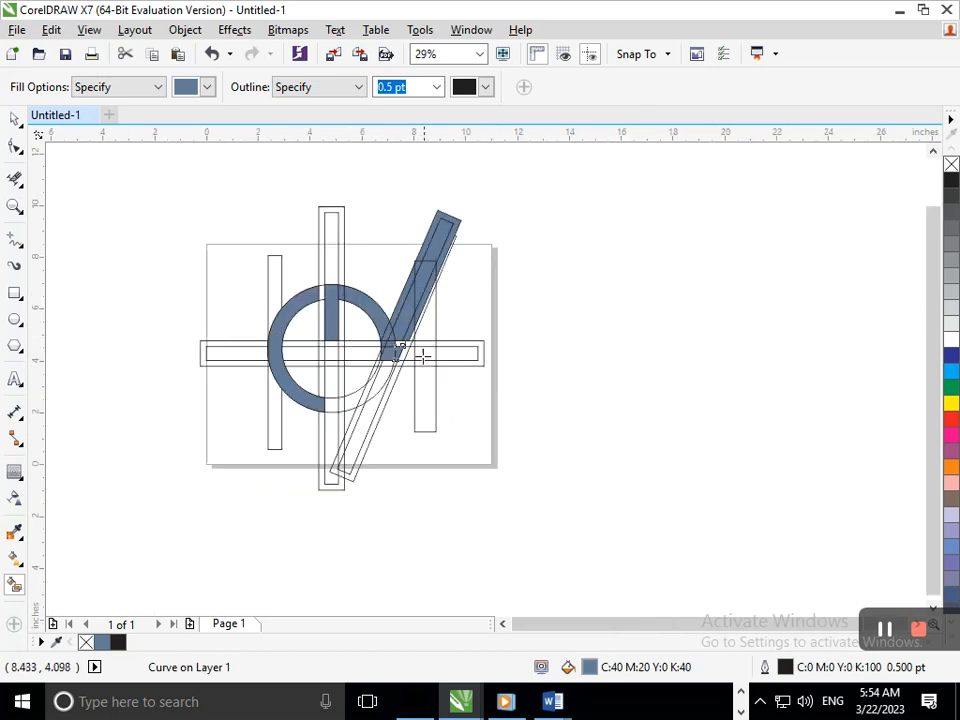
{"action": "left_click", "coordinate": [426, 360]}
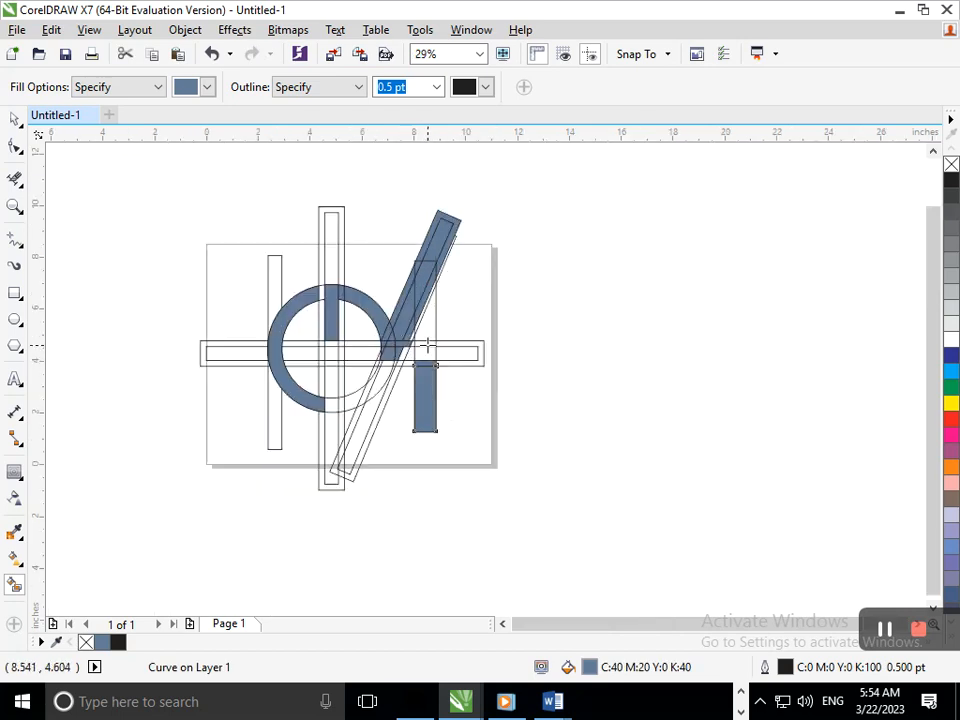
{"action": "left_click", "coordinate": [425, 320]}
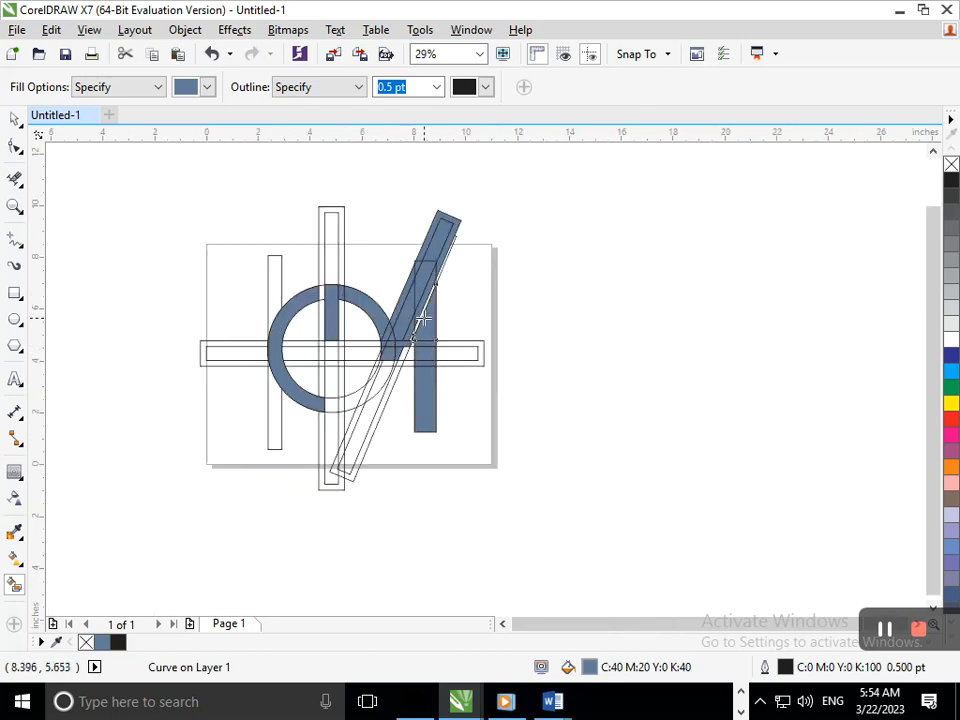
Step: Try to Smart Fill the narrow strip between the slanted bar and the upright rectangle above the horizontal bar
{"action": "scroll", "coordinate": [401, 354], "scroll_direction": "up", "scroll_amount": 5}
{"action": "scroll", "coordinate": [360, 326], "scroll_direction": "down", "scroll_amount": 5}
{"action": "scroll", "coordinate": [440, 352], "scroll_direction": "up", "scroll_amount": 7}
{"action": "left_click", "coordinate": [506, 368]}
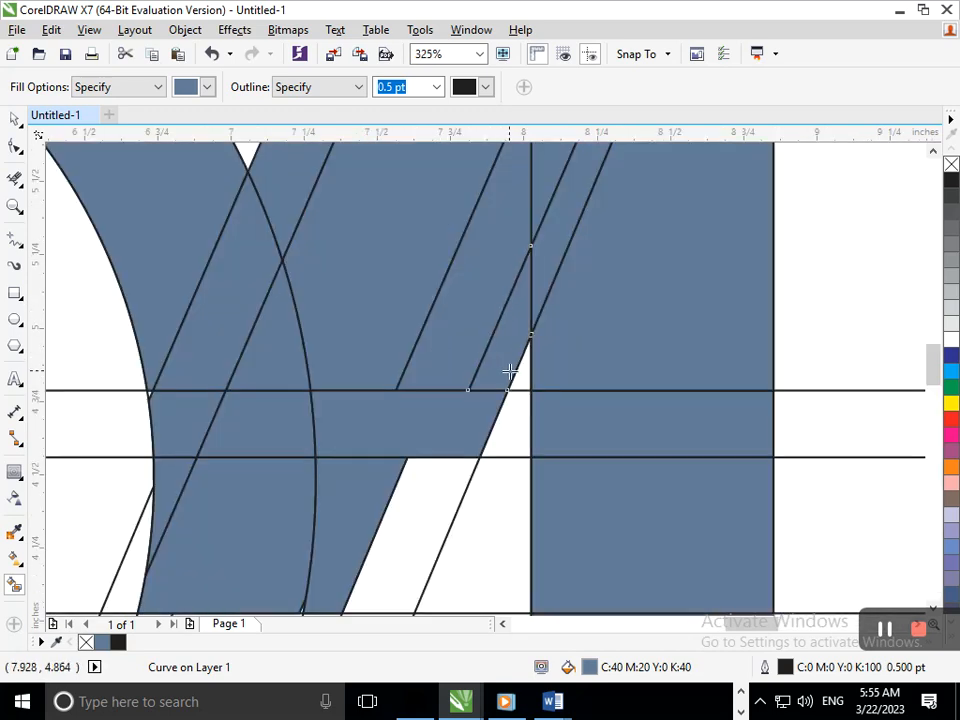
{"action": "scroll", "coordinate": [485, 377], "scroll_direction": "down", "scroll_amount": 7}
{"action": "key", "text": "ctrl+z"}
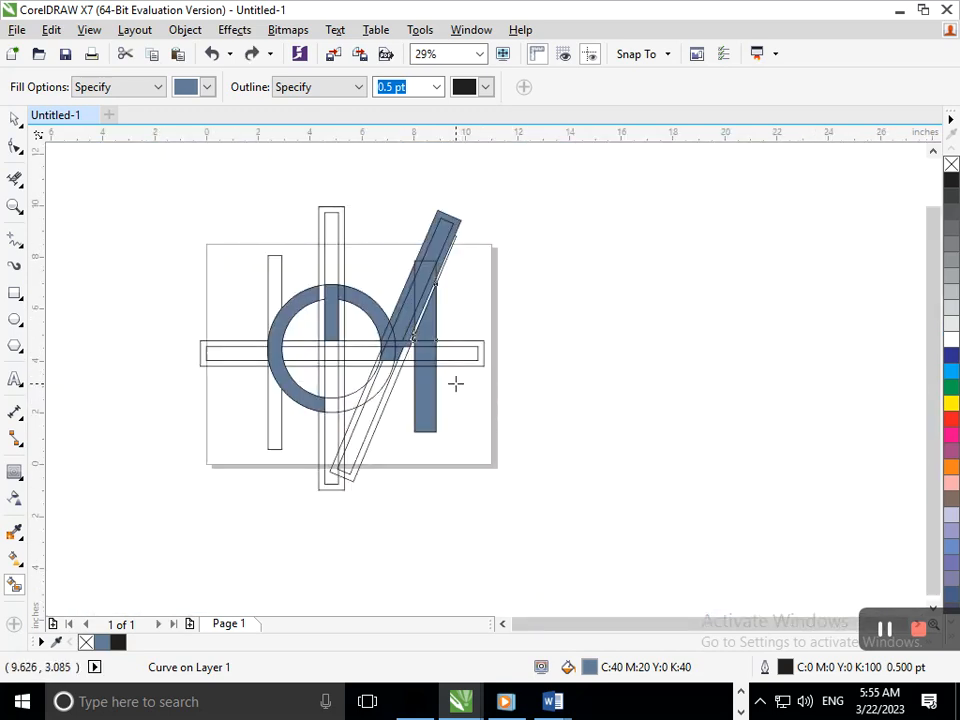
Step: Move the right corner nodes of the blue piece in the horizontal bar's upper strip inward toward the slanted bar's edge
{"action": "scroll", "coordinate": [445, 355], "scroll_direction": "up", "scroll_amount": 5}
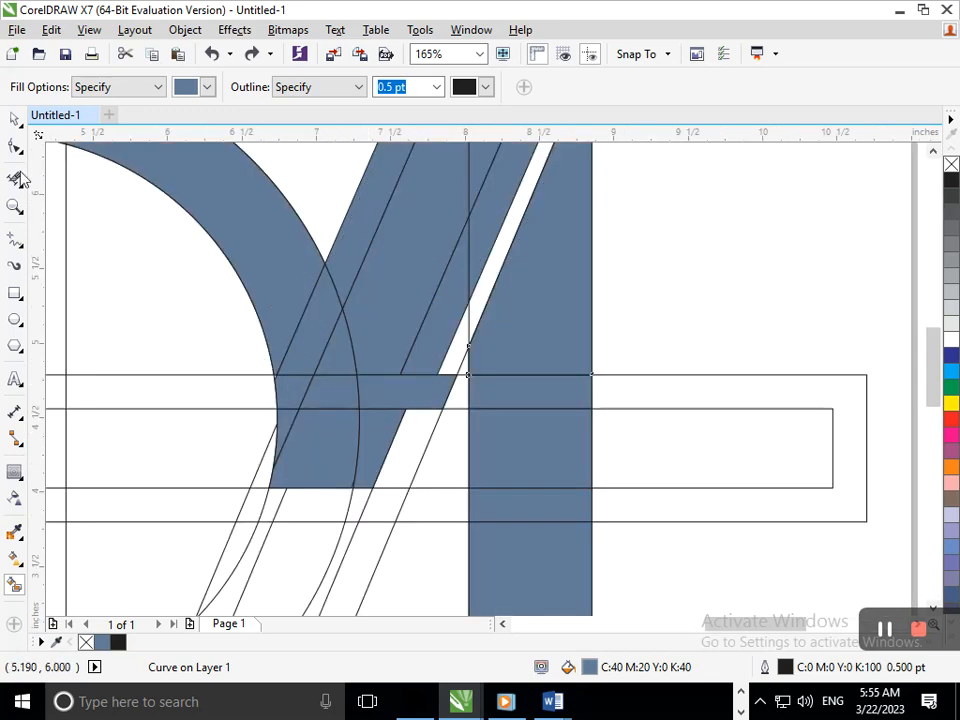
{"action": "left_click", "coordinate": [15, 146]}
{"action": "left_click", "coordinate": [447, 421]}
{"action": "left_click_drag", "start_coordinate": [443, 418], "coordinate": [404, 418]}
{"action": "left_click_drag", "start_coordinate": [456, 378], "coordinate": [435, 377]}
{"action": "left_click", "coordinate": [405, 409]}
{"action": "left_click_drag", "start_coordinate": [413, 421], "coordinate": [419, 421]}
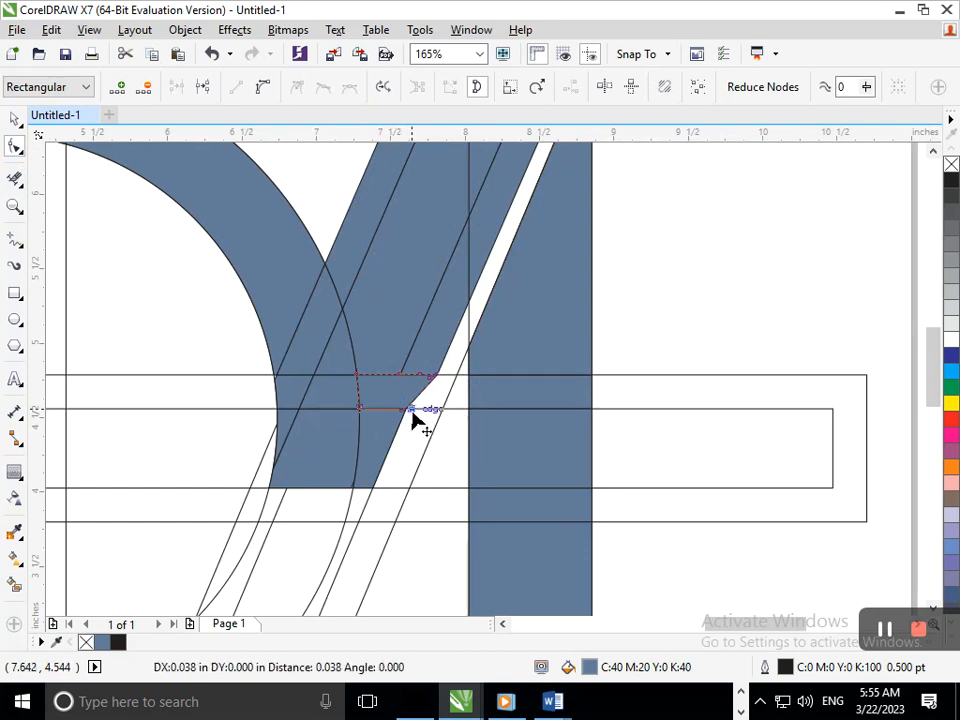
{"action": "left_click_drag", "start_coordinate": [438, 378], "coordinate": [431, 381]}
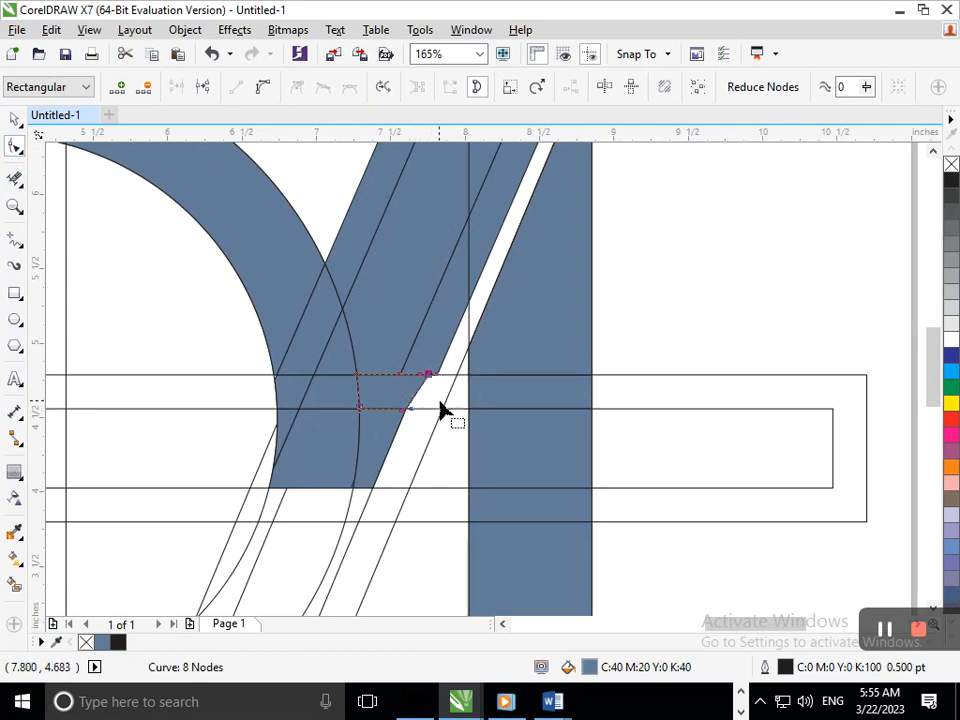
Step: Fine-tune the blue piece's lower right corner node where the slanted edge meets the horizontal bar's inner line
{"action": "scroll", "coordinate": [410, 415], "scroll_direction": "up", "scroll_amount": 3}
{"action": "left_click_drag", "start_coordinate": [424, 450], "coordinate": [478, 456]}
{"action": "scroll", "coordinate": [478, 456], "scroll_direction": "down", "scroll_amount": 3}
{"action": "left_click_drag", "start_coordinate": [333, 368], "coordinate": [469, 494]}
{"action": "left_click", "coordinate": [505, 305]}
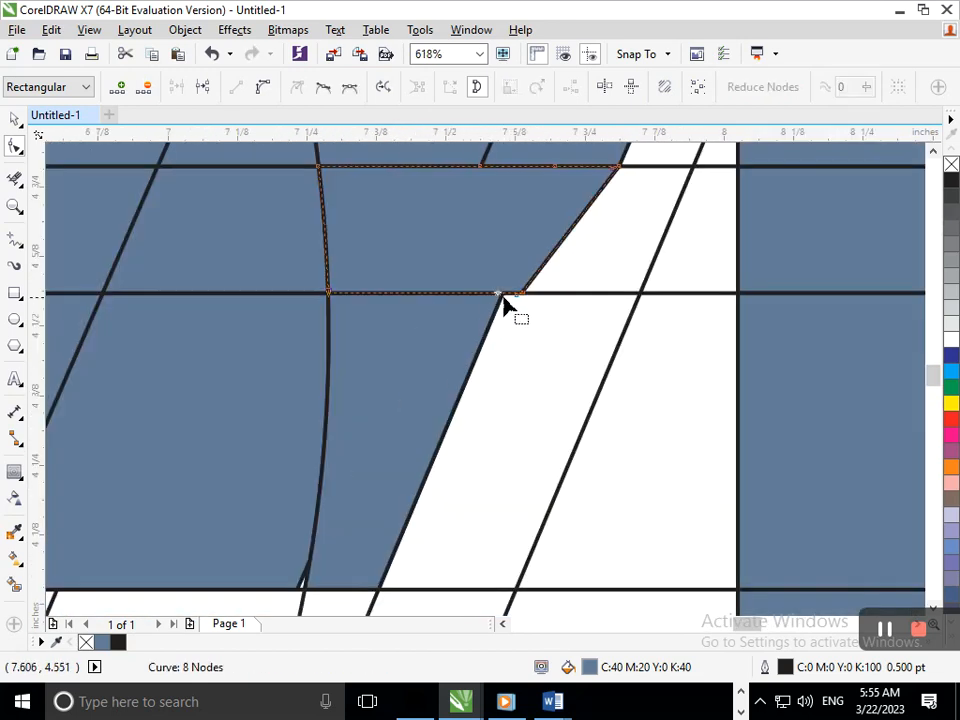
{"action": "left_click_drag", "start_coordinate": [504, 298], "coordinate": [516, 300]}
{"action": "left_click_drag", "start_coordinate": [381, 583], "coordinate": [439, 594]}
{"action": "key", "text": "F3"}
Step: Adjust the blue piece's lower left node at the ring's arc and its upper right node along the horizontal bar's edge
{"action": "scroll", "coordinate": [429, 402], "scroll_direction": "up", "scroll_amount": 3}
{"action": "left_click_drag", "start_coordinate": [360, 429], "coordinate": [334, 428]}
{"action": "left_click_drag", "start_coordinate": [455, 298], "coordinate": [423, 299]}
{"action": "key", "text": "F3"}
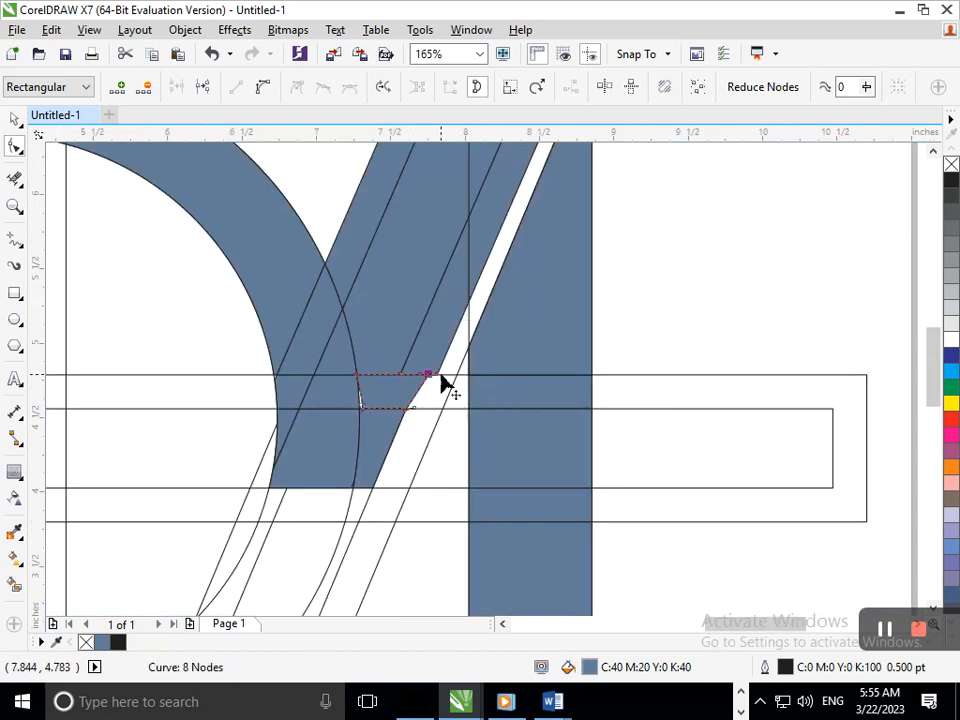
{"action": "left_click_drag", "start_coordinate": [432, 378], "coordinate": [420, 366]}
{"action": "scroll", "coordinate": [425, 375], "scroll_direction": "up", "scroll_amount": 5}
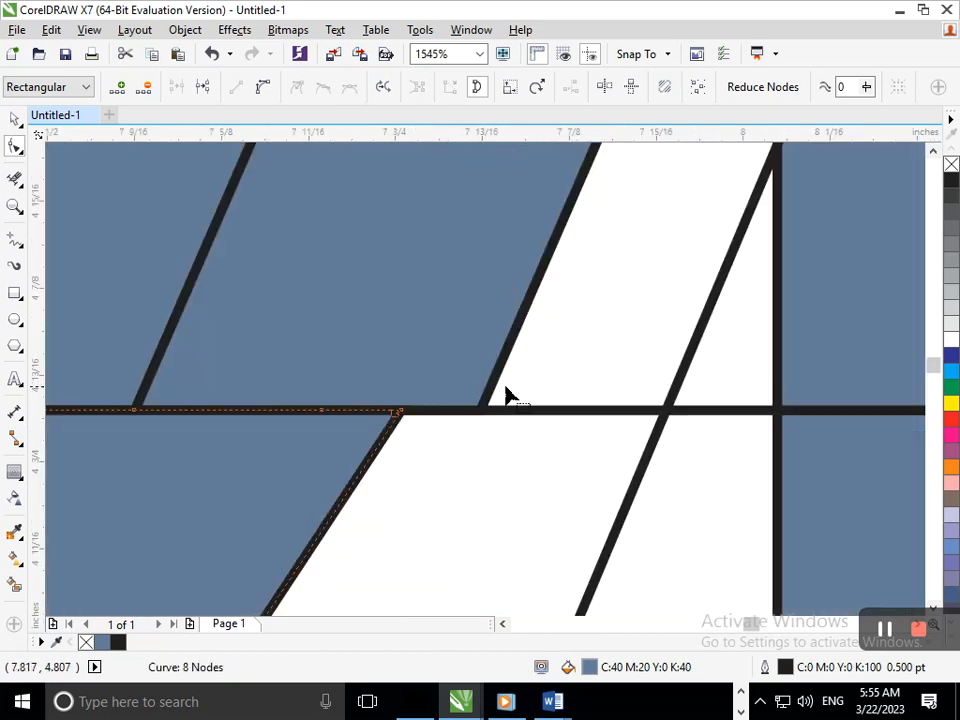
{"action": "key", "text": "F3"}
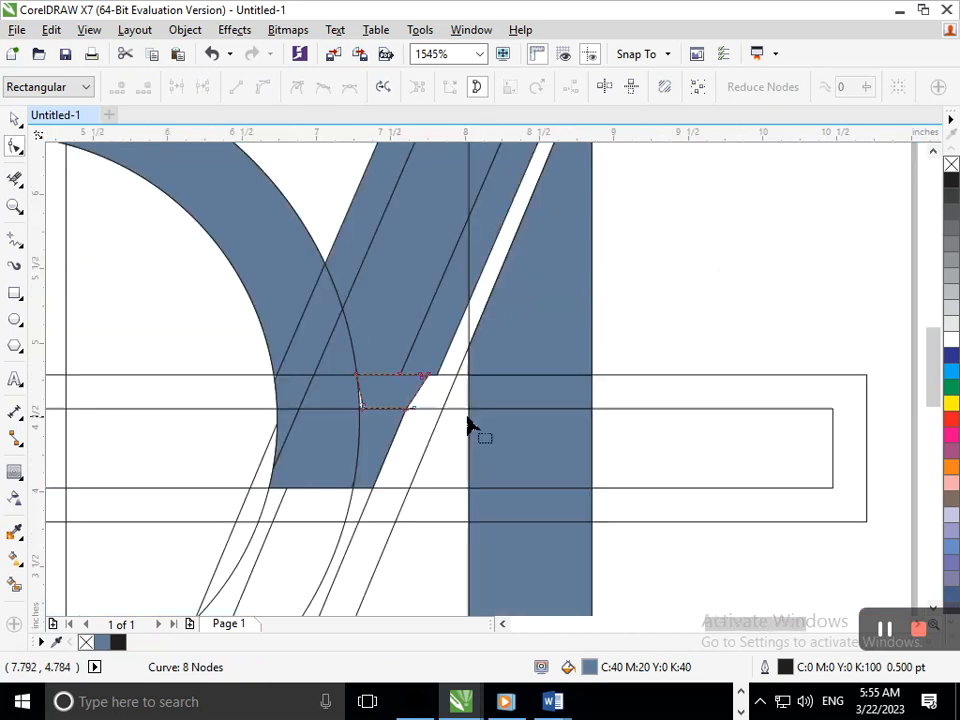
{"action": "key", "text": "F3"}
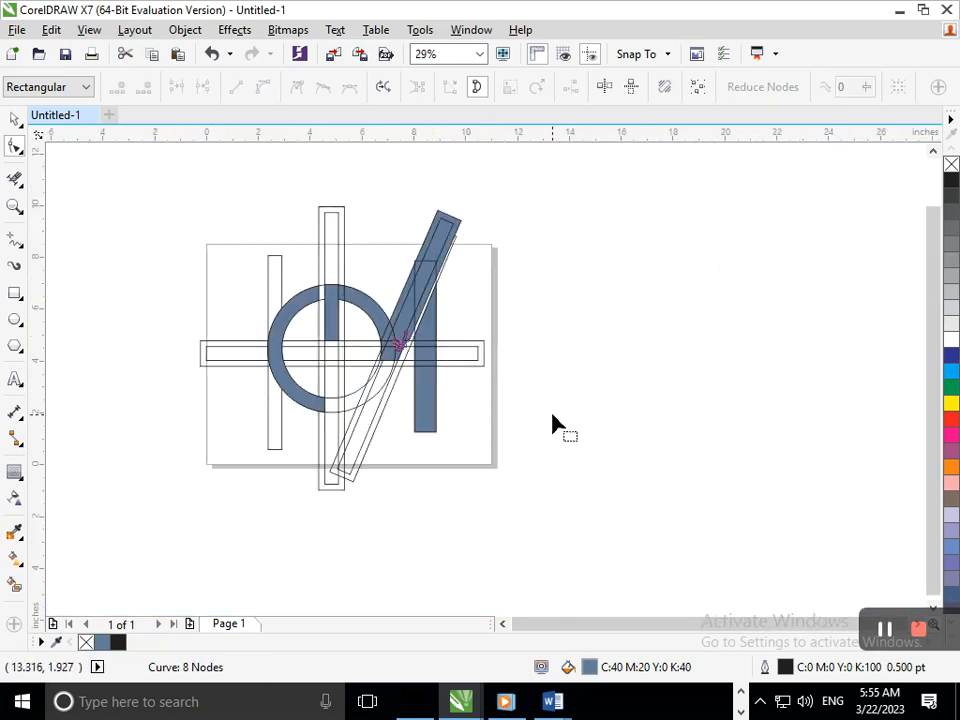
Step: Fill the narrow strip beside the upright bar and delete the slanted bar's end projecting past the upright rectangle
{"action": "scroll", "coordinate": [401, 279], "scroll_direction": "up", "scroll_amount": 3}
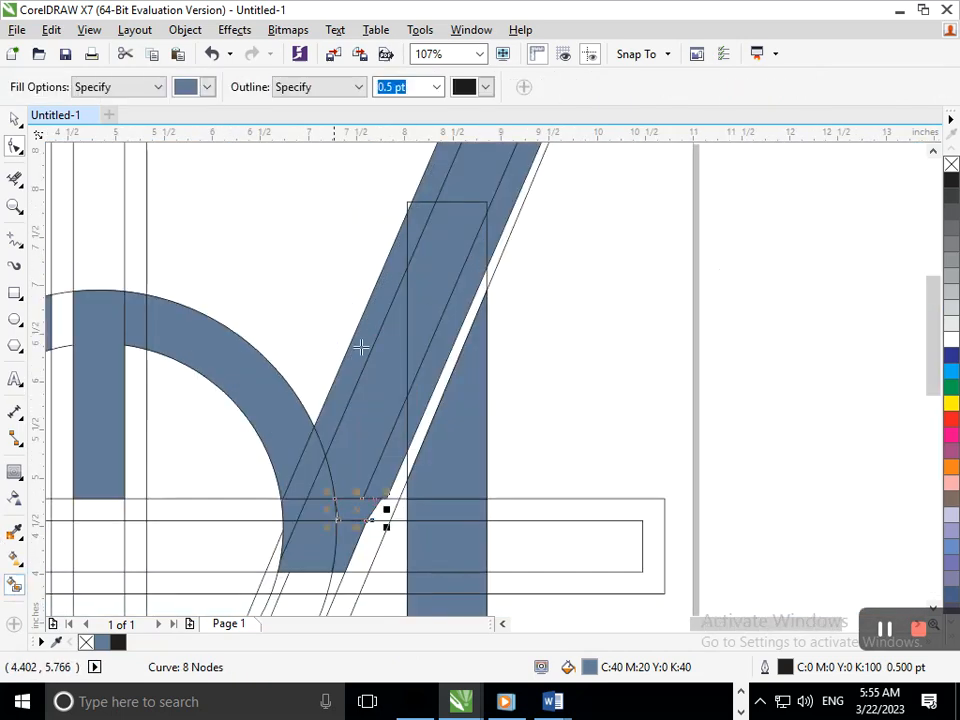
{"action": "key", "text": "F3"}
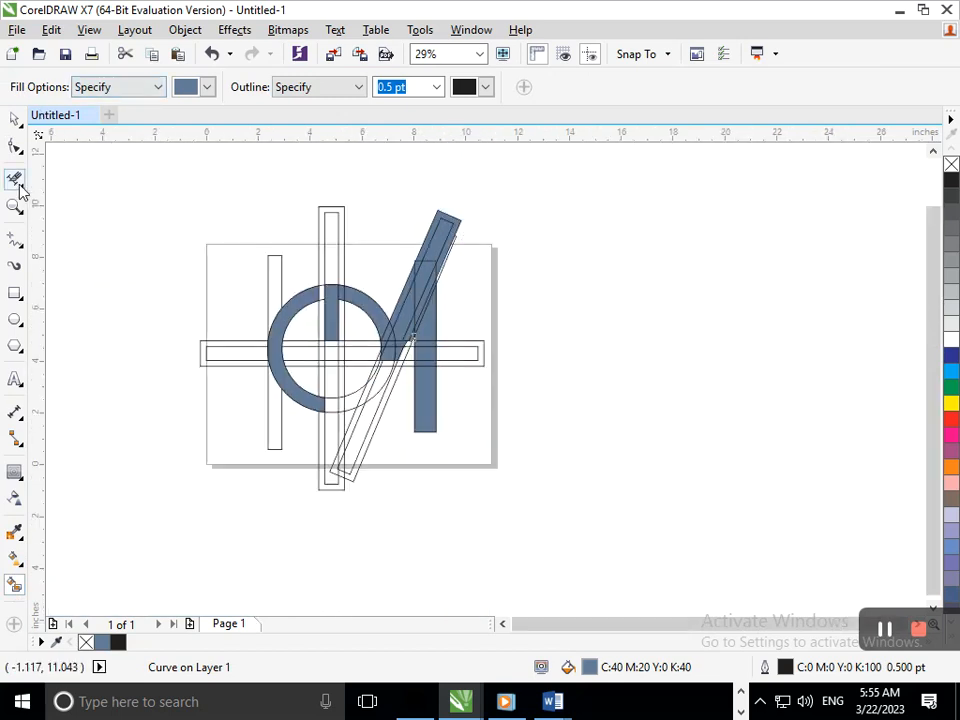
{"action": "left_click", "coordinate": [14, 178]}
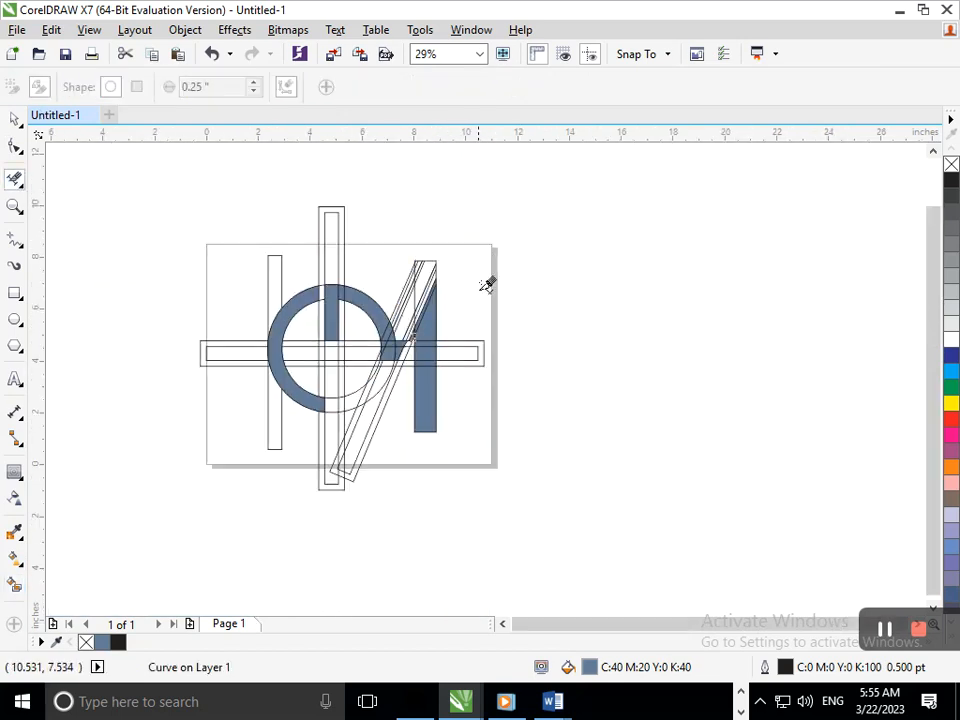
{"action": "scroll", "coordinate": [501, 356], "scroll_direction": "up", "scroll_amount": 3}
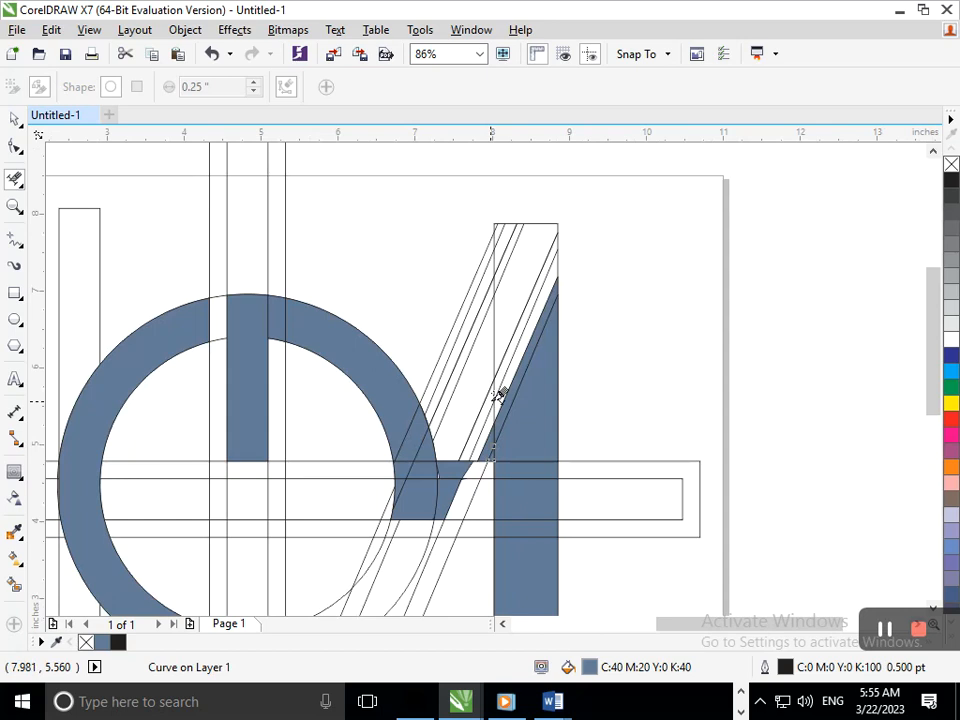
Step: Smart Fill the trimmed slanted bar's main regions and the strips between it and the upright bar with blue
{"action": "left_click", "coordinate": [15, 584]}
{"action": "left_click", "coordinate": [440, 392]}
{"action": "left_click", "coordinate": [497, 340]}
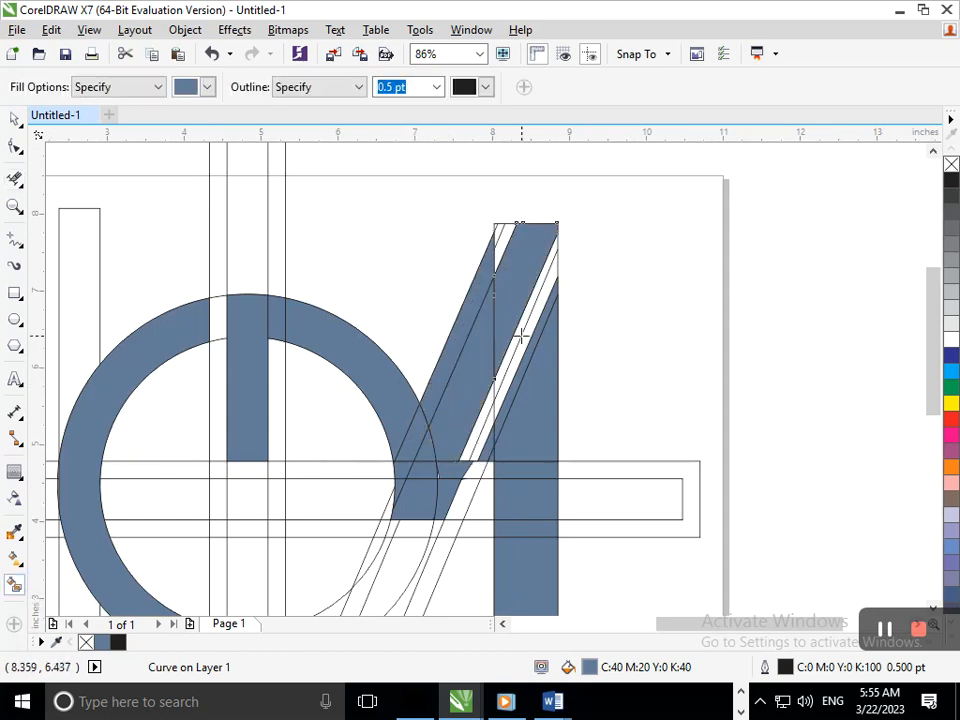
{"action": "left_click", "coordinate": [521, 334]}
{"action": "left_click", "coordinate": [476, 451]}
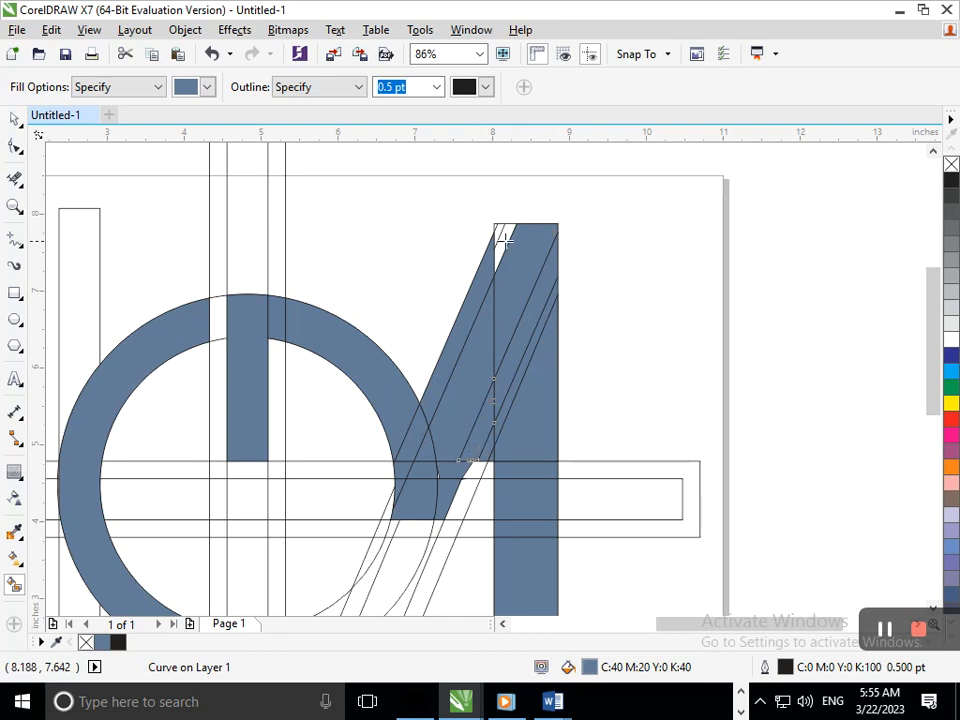
Step: Smart Fill the remaining slivers at the upper left corner of the upright bar
{"action": "scroll", "coordinate": [506, 225], "scroll_direction": "up", "scroll_amount": 5}
{"action": "left_click", "coordinate": [516, 289]}
{"action": "scroll", "coordinate": [516, 289], "scroll_direction": "down", "scroll_amount": 5}
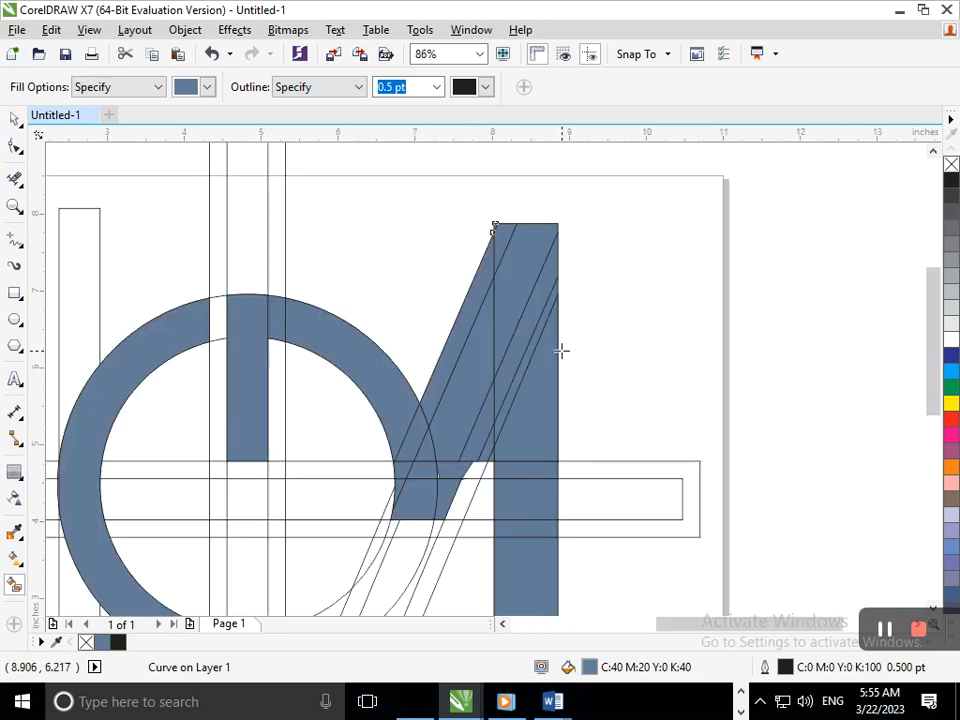
Step: Smart Fill the gaps along the slanted bar's right edge within the horizontal bar and beside the ring's outer arc
{"action": "scroll", "coordinate": [475, 343], "scroll_direction": "down", "scroll_amount": 3}
{"action": "scroll", "coordinate": [474, 377], "scroll_direction": "up", "scroll_amount": 5}
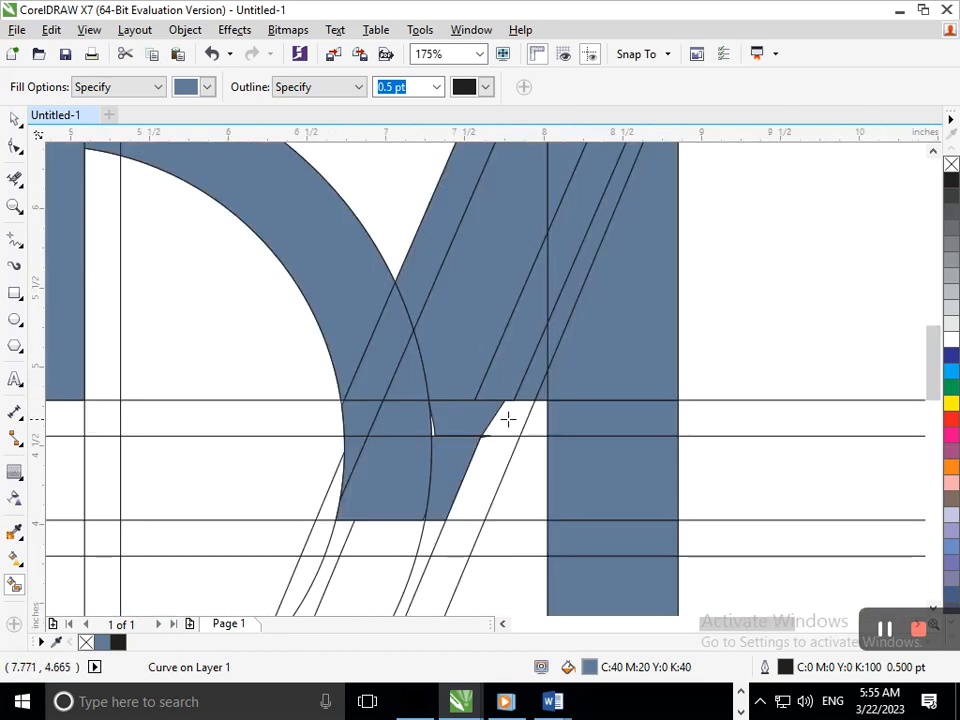
{"action": "left_click", "coordinate": [506, 418]}
{"action": "left_click", "coordinate": [472, 493]}
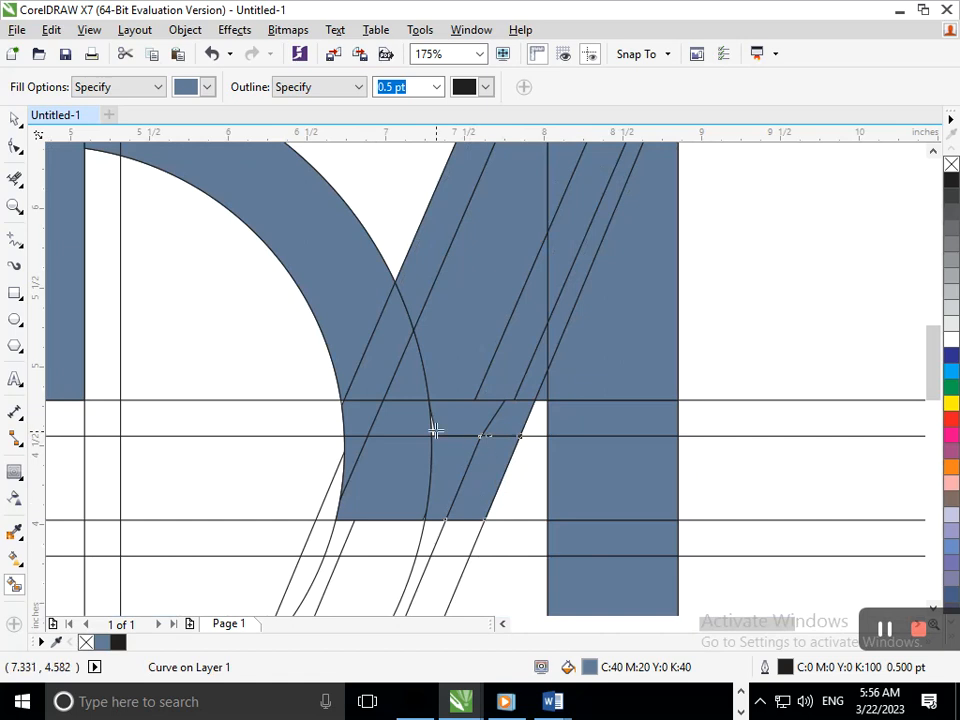
{"action": "scroll", "coordinate": [475, 416], "scroll_direction": "down", "scroll_amount": 4}
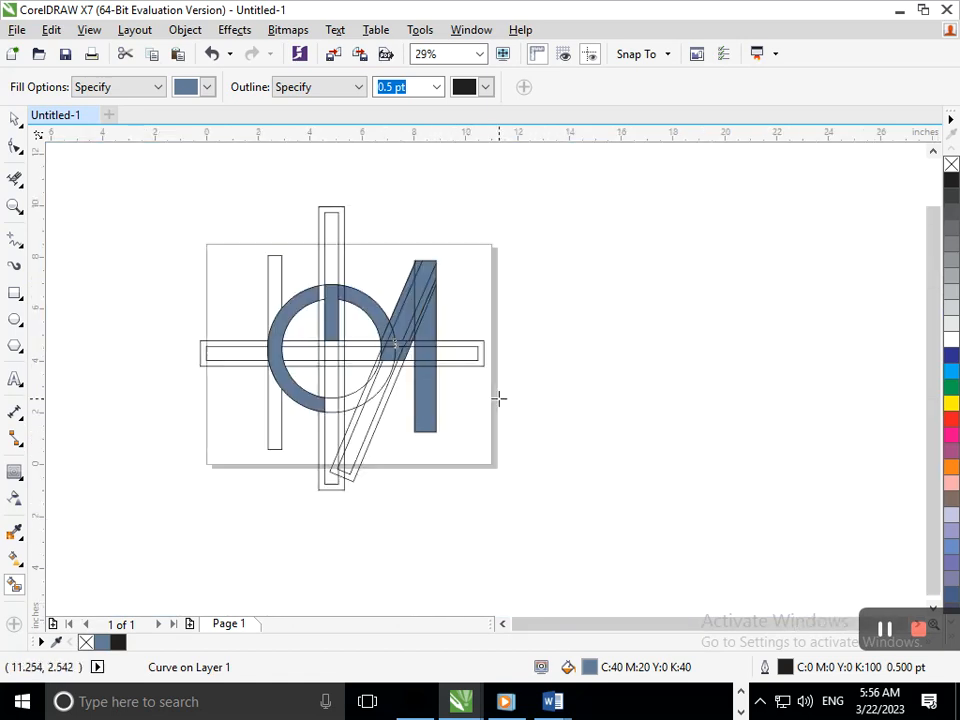
Step: Smart Fill the ring's lower right segments between the horizontal bar and the vertical bar with blue
{"action": "left_click", "coordinate": [381, 376]}
{"action": "left_click", "coordinate": [352, 402]}
{"action": "left_click", "coordinate": [367, 393]}
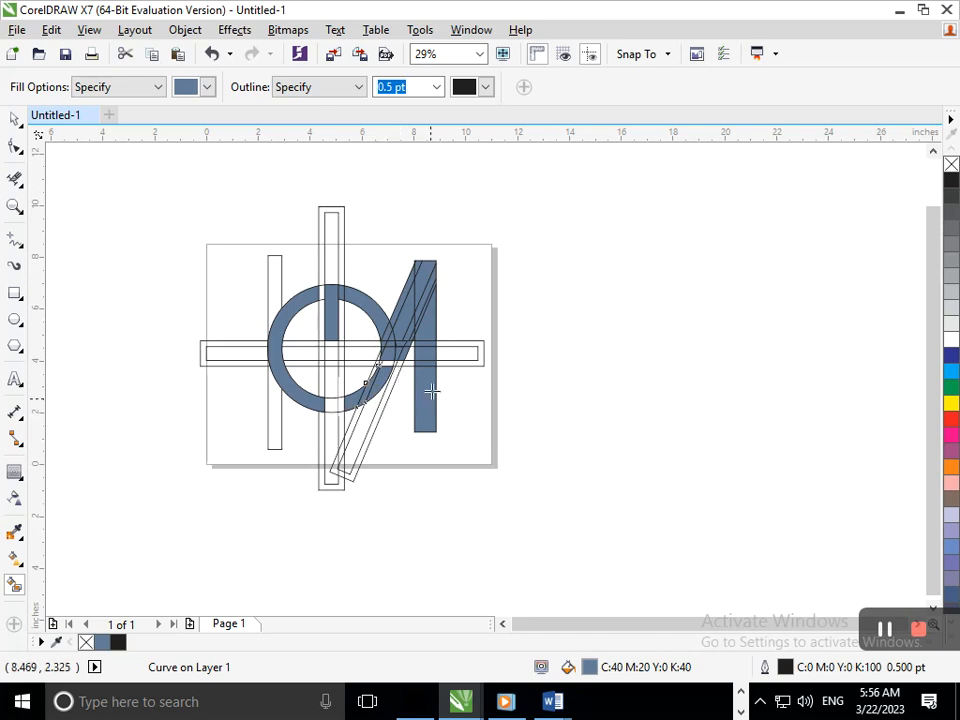
{"action": "scroll", "coordinate": [397, 393], "scroll_direction": "up", "scroll_amount": 5}
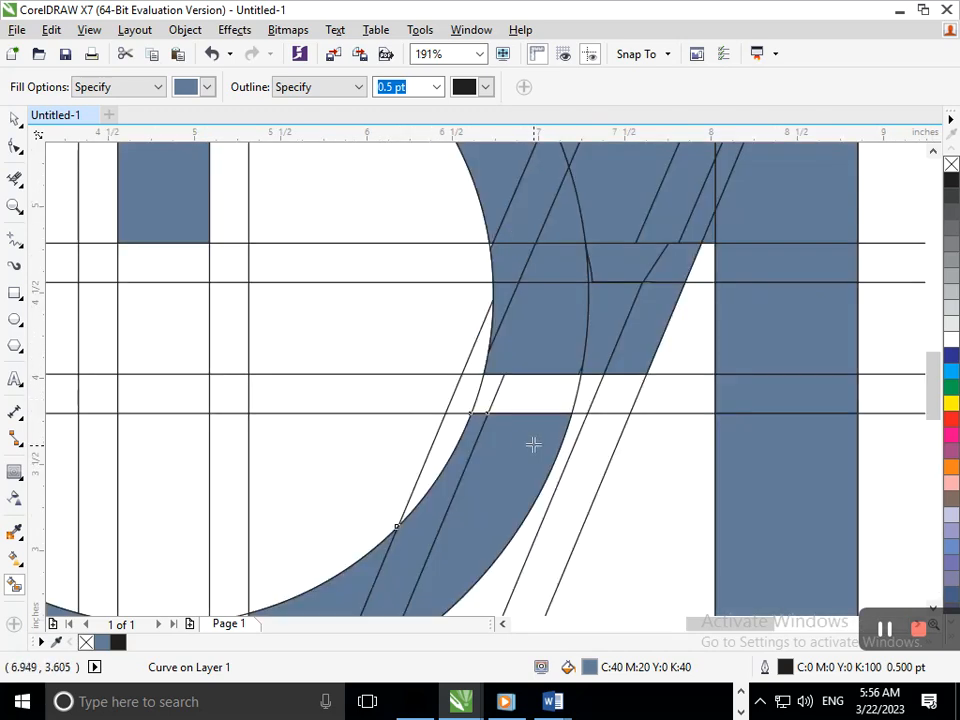
{"action": "scroll", "coordinate": [345, 293], "scroll_direction": "down", "scroll_amount": 5}
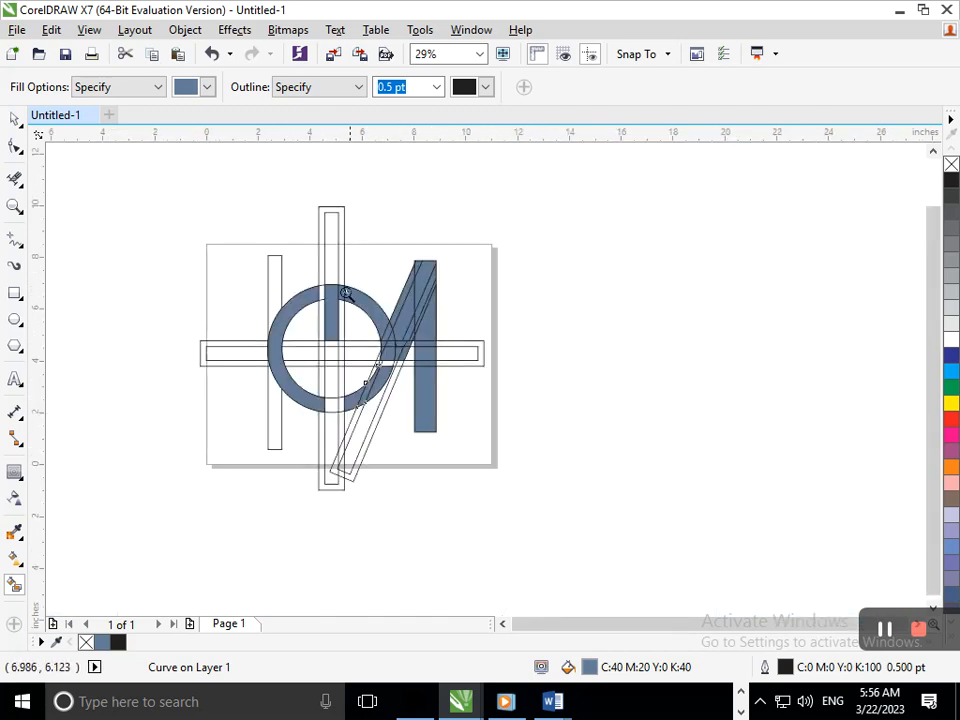
Step: Delete the small protruding corner segments at the upright bar's upper left corner so it follows the slanted bar's edge
{"action": "scroll", "coordinate": [420, 372], "scroll_direction": "up", "scroll_amount": 6}
{"action": "scroll", "coordinate": [392, 285], "scroll_direction": "up", "scroll_amount": 6}
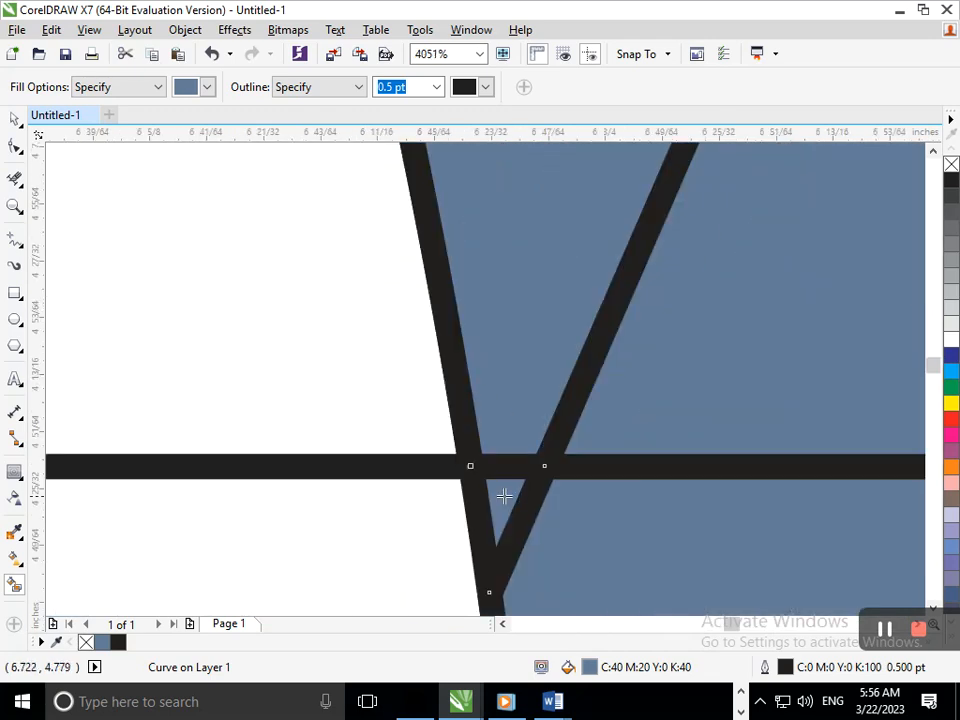
{"action": "scroll", "coordinate": [453, 381], "scroll_direction": "down", "scroll_amount": 6}
{"action": "scroll", "coordinate": [453, 381], "scroll_direction": "down", "scroll_amount": 5}
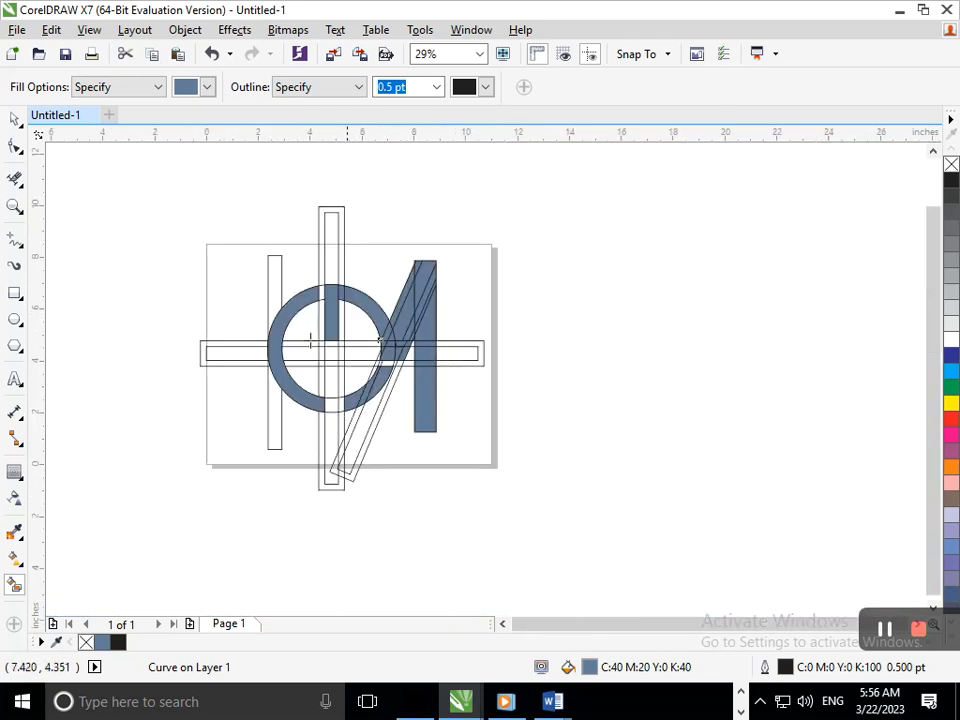
{"action": "scroll", "coordinate": [476, 347], "scroll_direction": "up", "scroll_amount": 4}
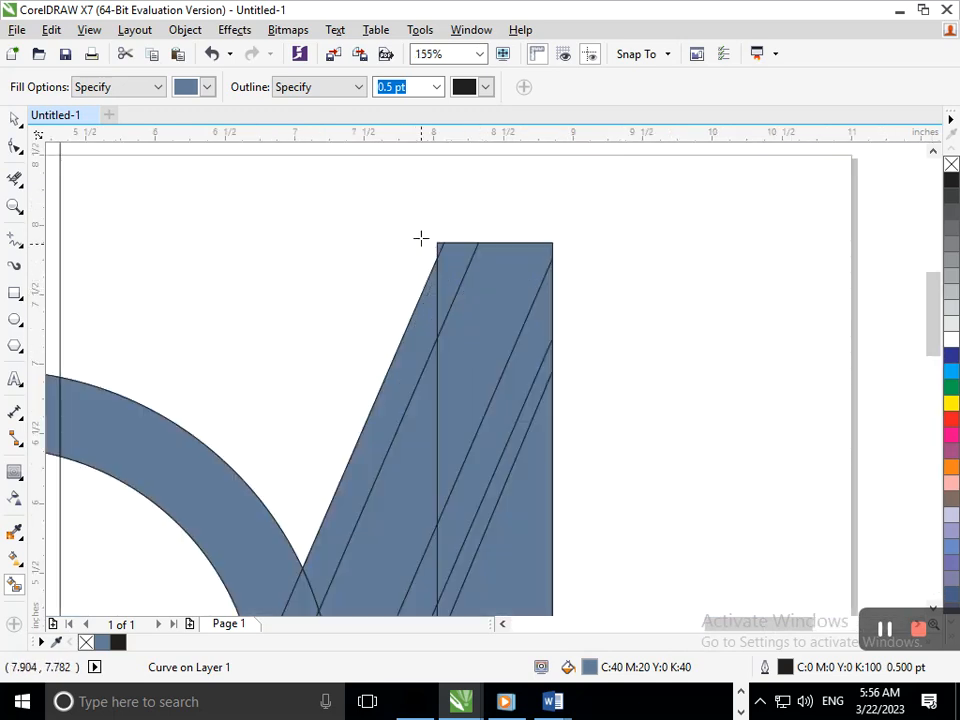
{"action": "scroll", "coordinate": [495, 318], "scroll_direction": "up", "scroll_amount": 4}
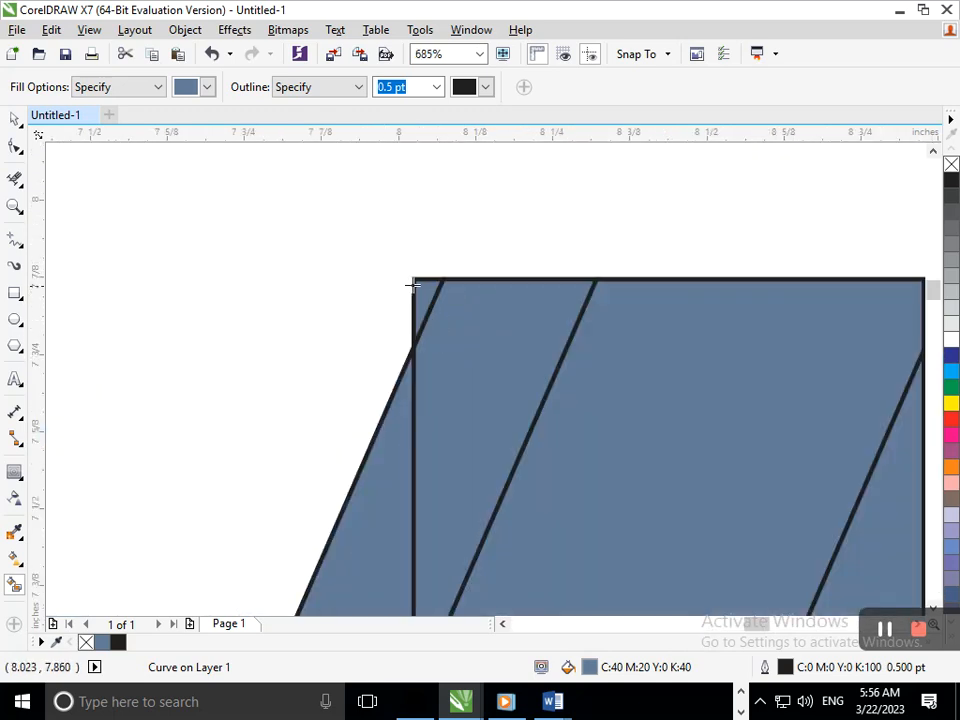
{"action": "scroll", "coordinate": [440, 230], "scroll_direction": "down", "scroll_amount": 4}
{"action": "scroll", "coordinate": [420, 220], "scroll_direction": "up", "scroll_amount": 5}
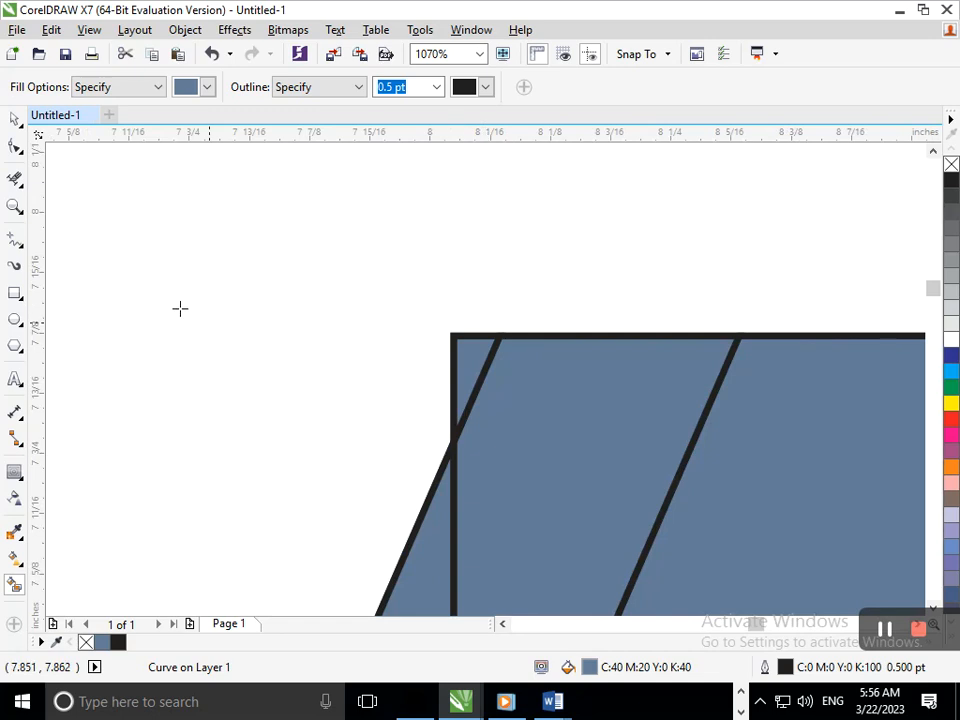
{"action": "left_click", "coordinate": [16, 179]}
{"action": "left_click", "coordinate": [444, 337]}
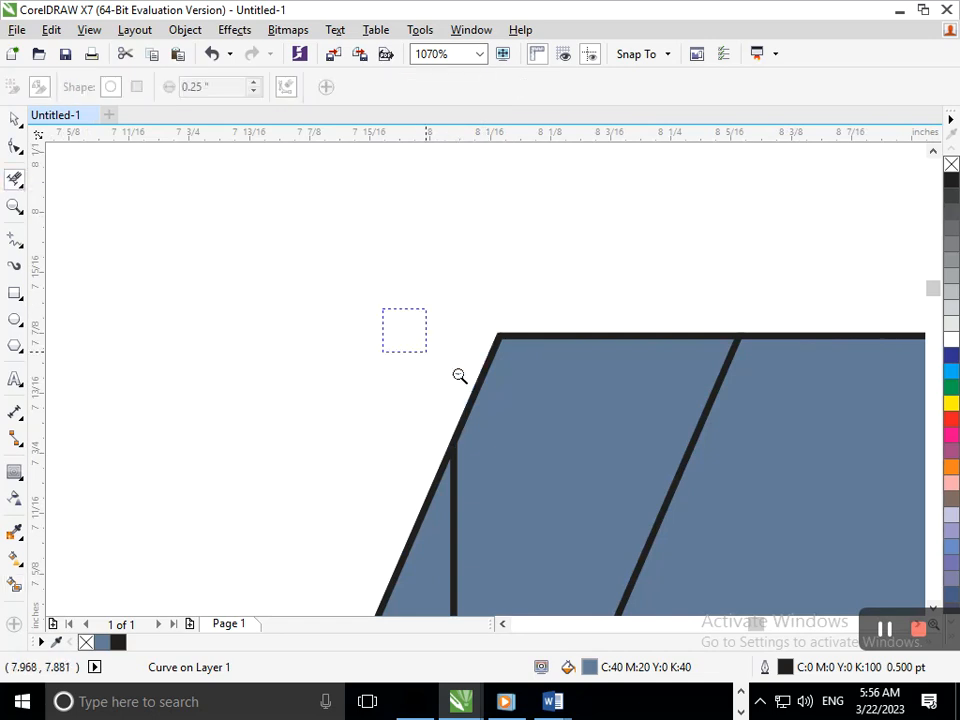
{"action": "scroll", "coordinate": [384, 310], "scroll_direction": "down", "scroll_amount": 8}
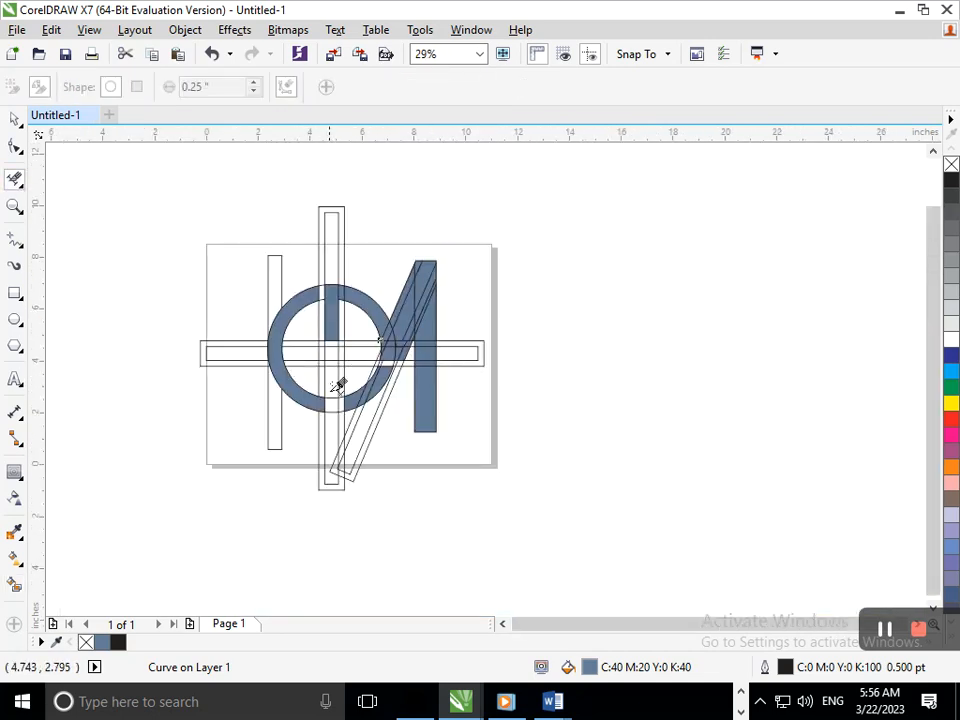
Step: Select all the artwork and start a new object search for objects with a uniform color fill
{"action": "left_click", "coordinate": [14, 119]}
{"action": "left_click_drag", "start_coordinate": [146, 188], "coordinate": [525, 499]}
{"action": "left_click", "coordinate": [176, 32]}
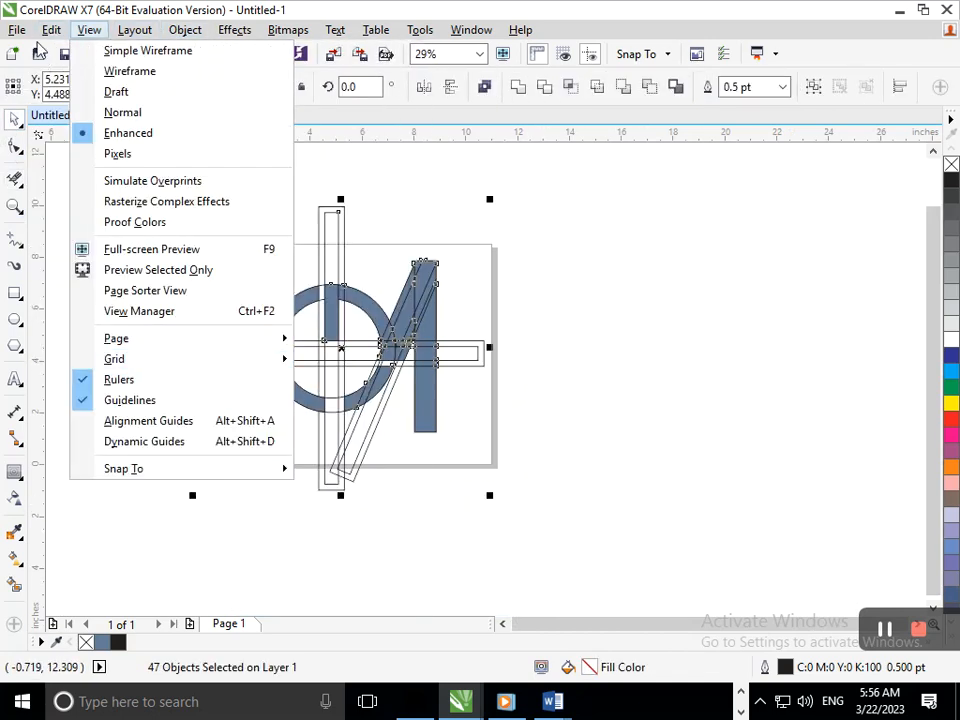
{"action": "mouse_move", "coordinate": [244, 362]}
{"action": "left_click", "coordinate": [370, 361]}
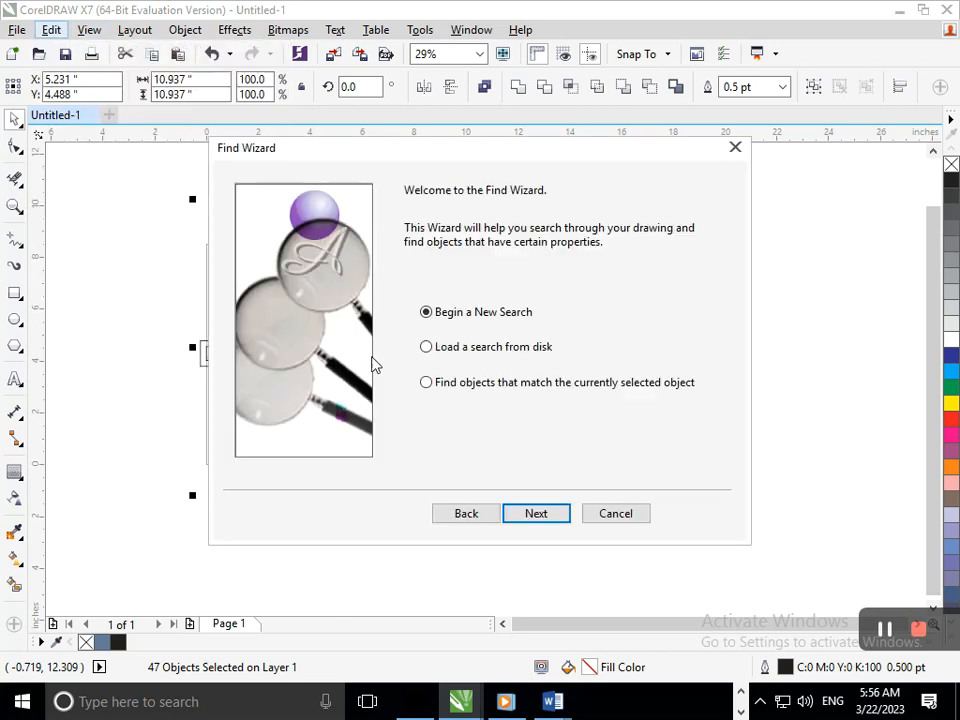
{"action": "left_click", "coordinate": [565, 513]}
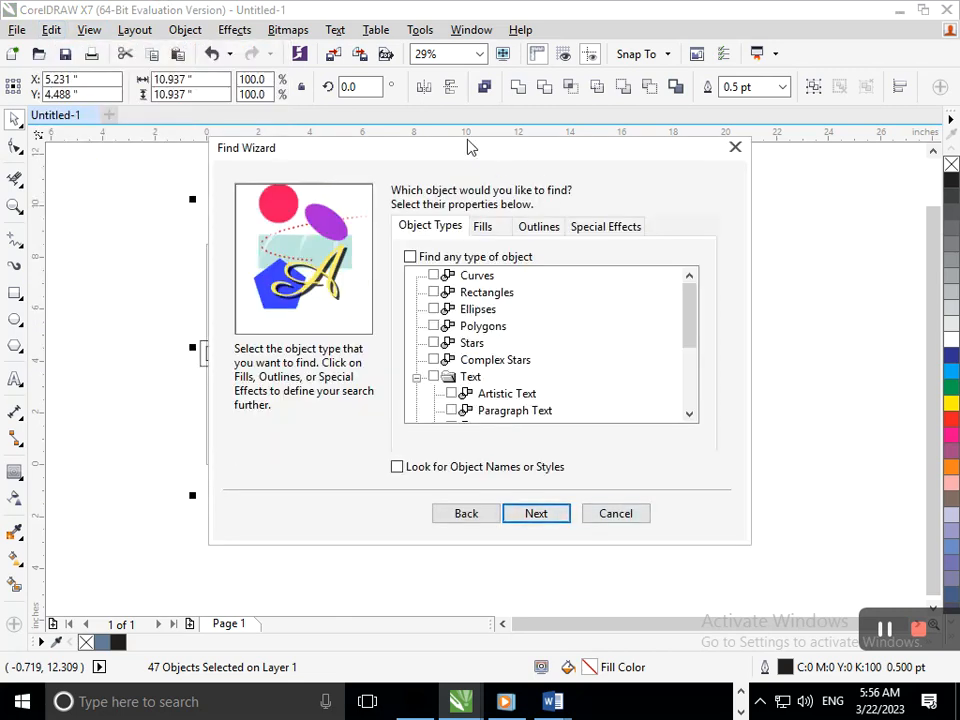
{"action": "left_click_drag", "start_coordinate": [468, 146], "coordinate": [731, 71]}
{"action": "left_click", "coordinate": [750, 152]}
{"action": "left_click", "coordinate": [699, 218]}
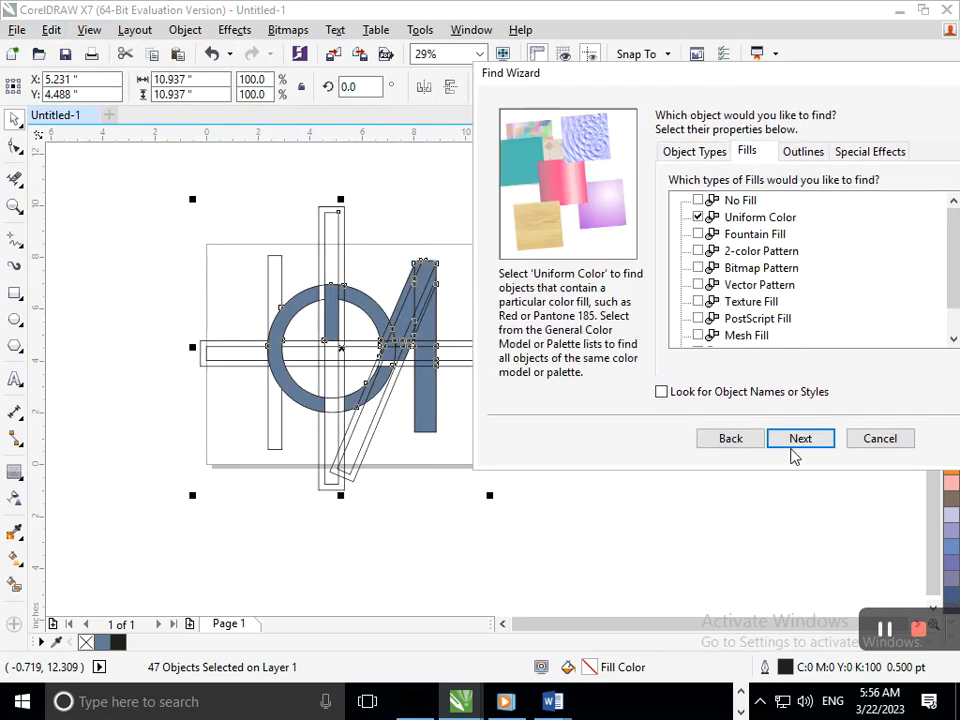
Step: Restrict the search to the specific blue fill C:40 M:20 Y:0 K:40 sampled from the ring and finish the search setup
{"action": "left_click", "coordinate": [800, 438]}
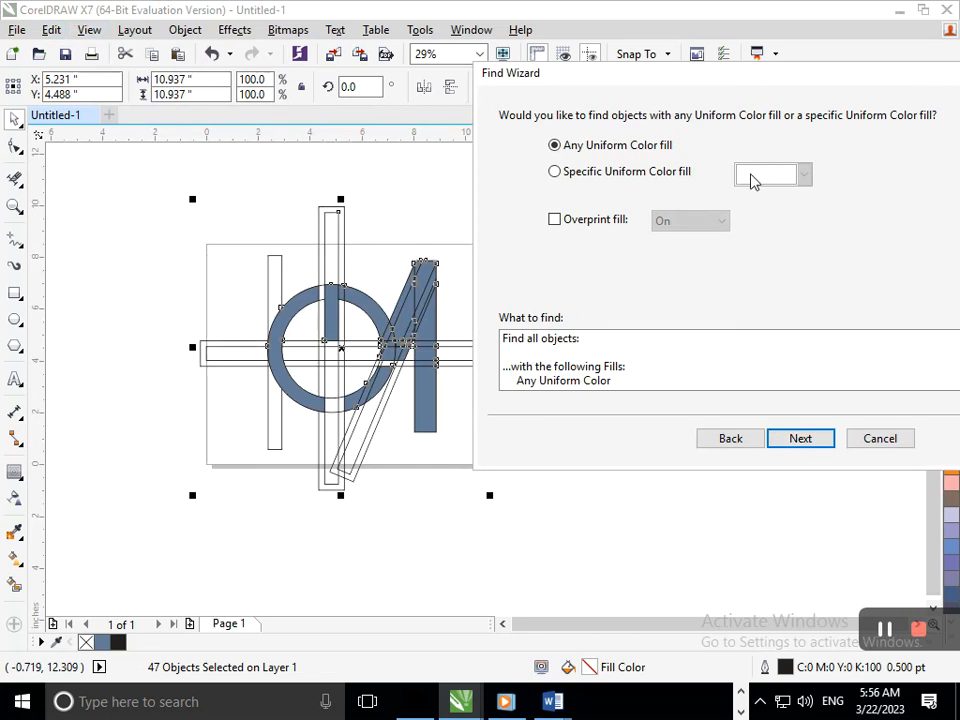
{"action": "left_click", "coordinate": [668, 180]}
{"action": "left_click", "coordinate": [770, 174]}
{"action": "left_click", "coordinate": [744, 317]}
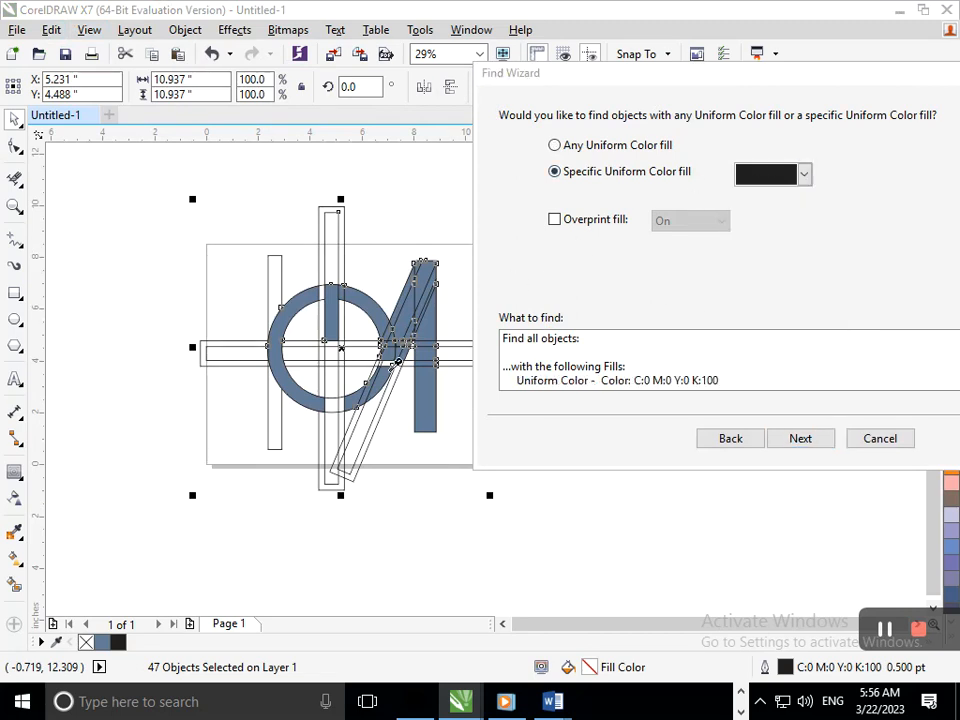
{"action": "left_click", "coordinate": [322, 294]}
{"action": "left_click", "coordinate": [797, 438]}
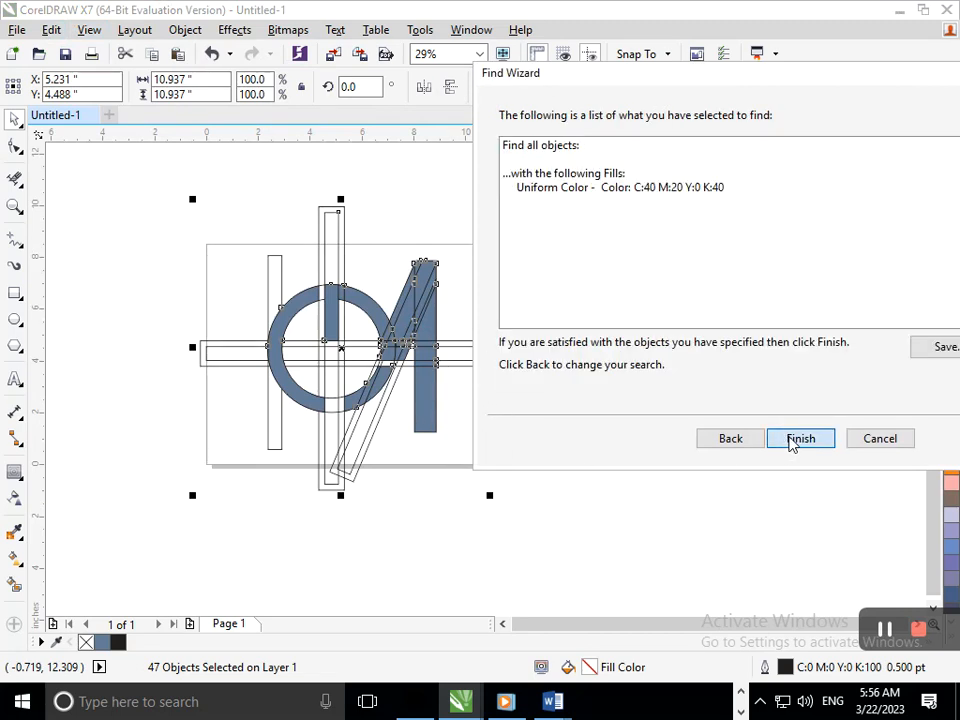
{"action": "left_click", "coordinate": [797, 439]}
Step: Select all found blue pieces and move them together to the empty area right of the construction outlines
{"action": "left_click", "coordinate": [510, 354]}
{"action": "left_click", "coordinate": [649, 321]}
{"action": "left_click_drag", "start_coordinate": [431, 375], "coordinate": [734, 383]}
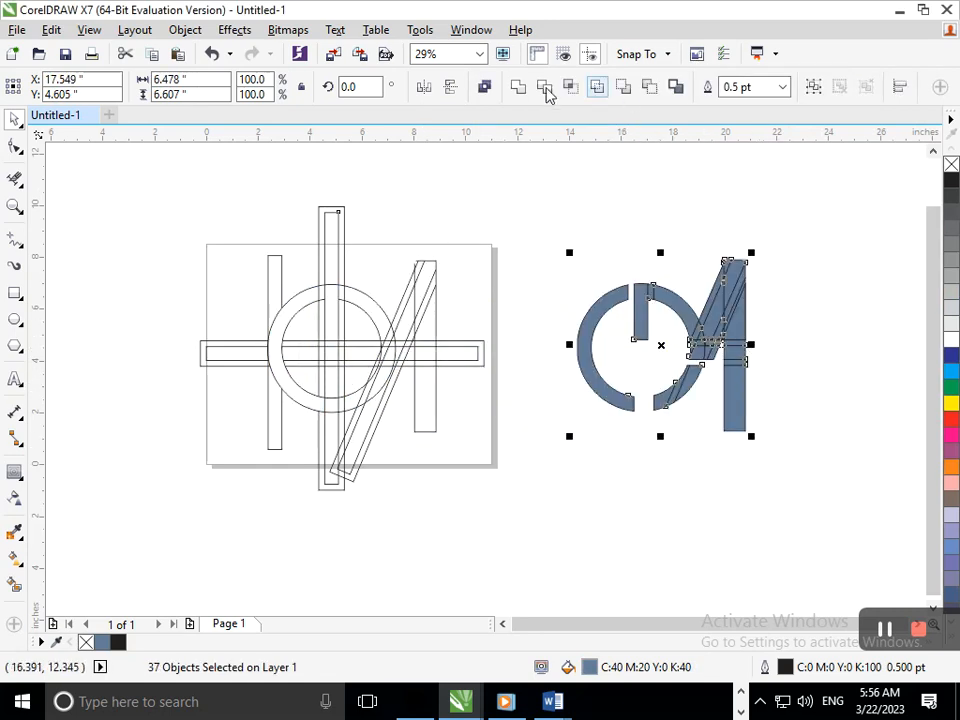
Step: Try to weld the selected blue pieces into one shape
{"action": "left_click", "coordinate": [518, 89]}
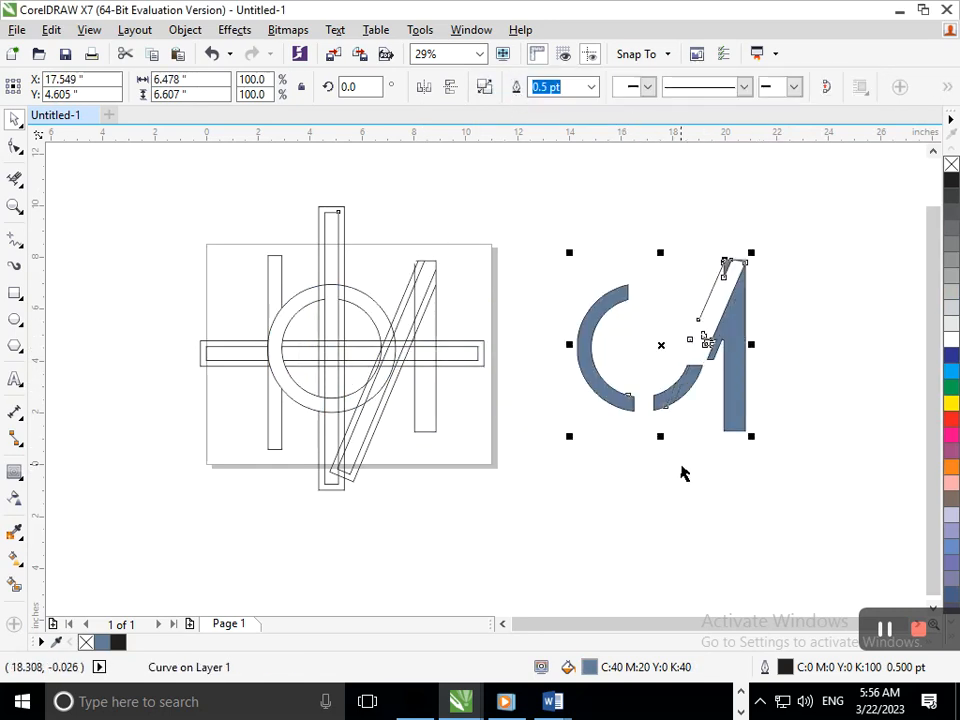
{"action": "key", "text": "ctrl+z"}
Step: Delete the internal line segments across the upper slanted bar and upright bar of the moved logo with Virtual Segment Delete
{"action": "left_click", "coordinate": [14, 179]}
{"action": "left_click", "coordinate": [598, 317]}
{"action": "left_click_drag", "start_coordinate": [571, 301], "coordinate": [592, 372]}
{"action": "left_click", "coordinate": [538, 336]}
{"action": "left_click", "coordinate": [545, 420]}
{"action": "left_click", "coordinate": [555, 372]}
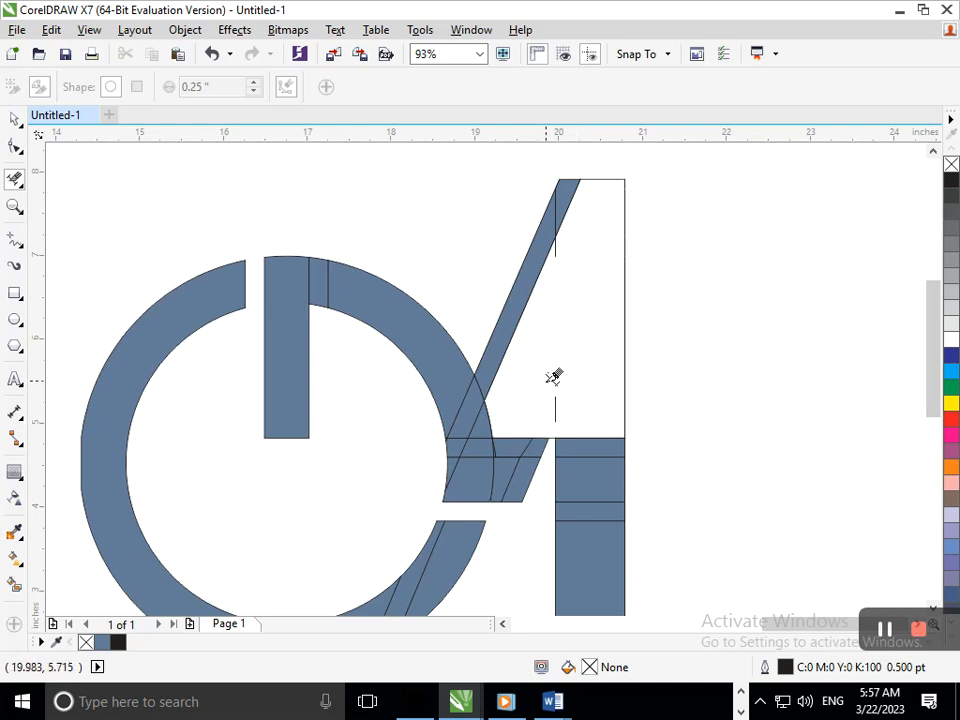
{"action": "left_click", "coordinate": [545, 250]}
{"action": "left_click", "coordinate": [566, 222]}
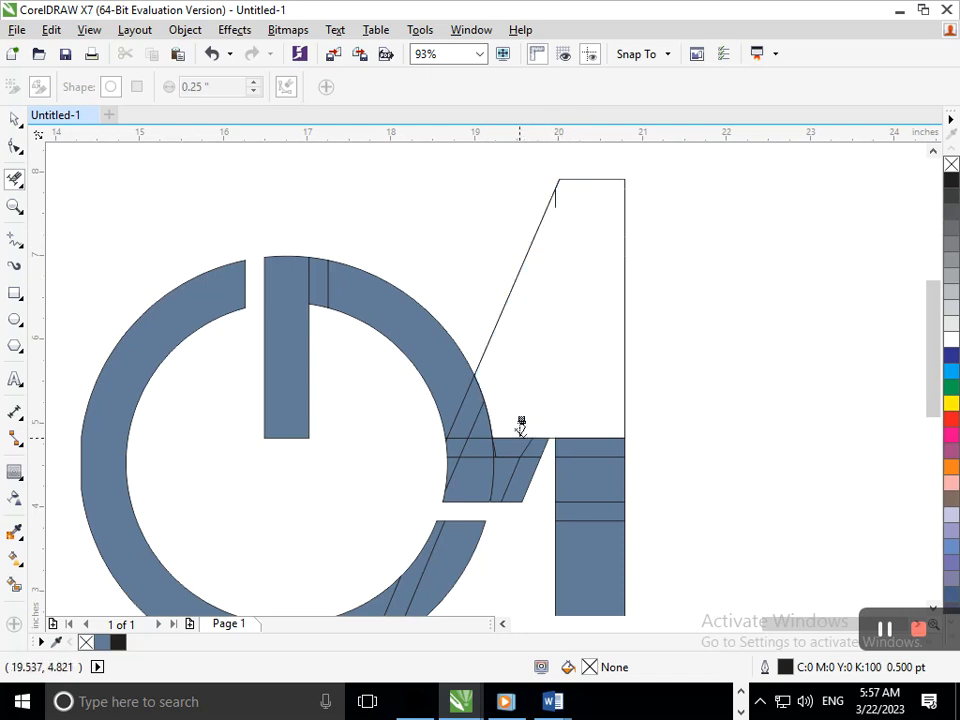
Step: Try to delete the segments where the ring's outer arc crosses the slanted bar's foot
{"action": "left_click", "coordinate": [477, 418]}
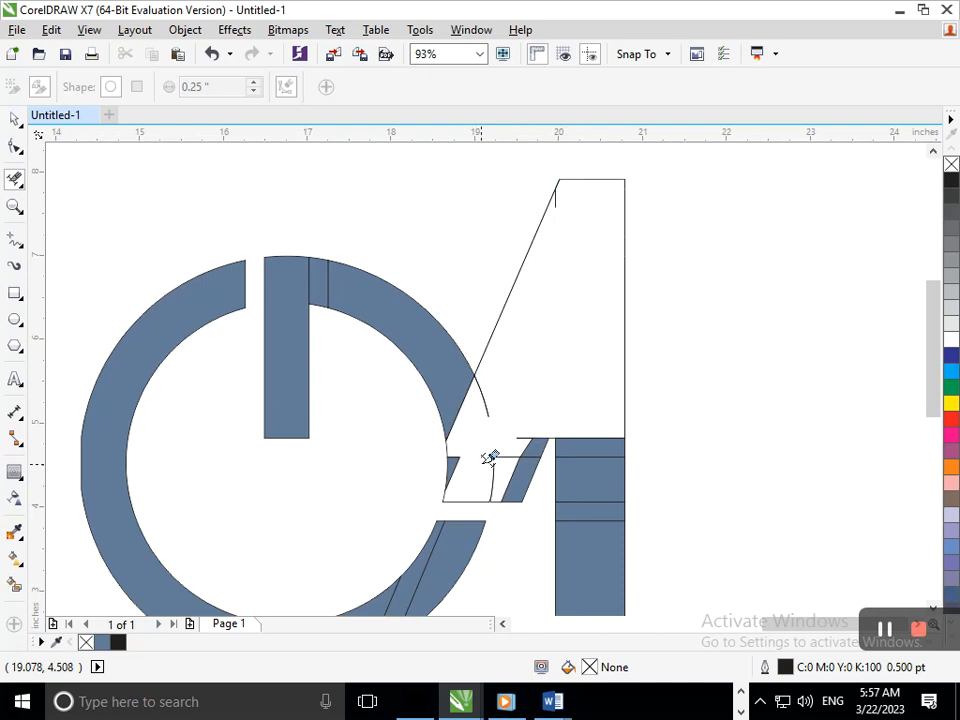
{"action": "left_click", "coordinate": [528, 476]}
{"action": "key", "text": "ctrl+z"}
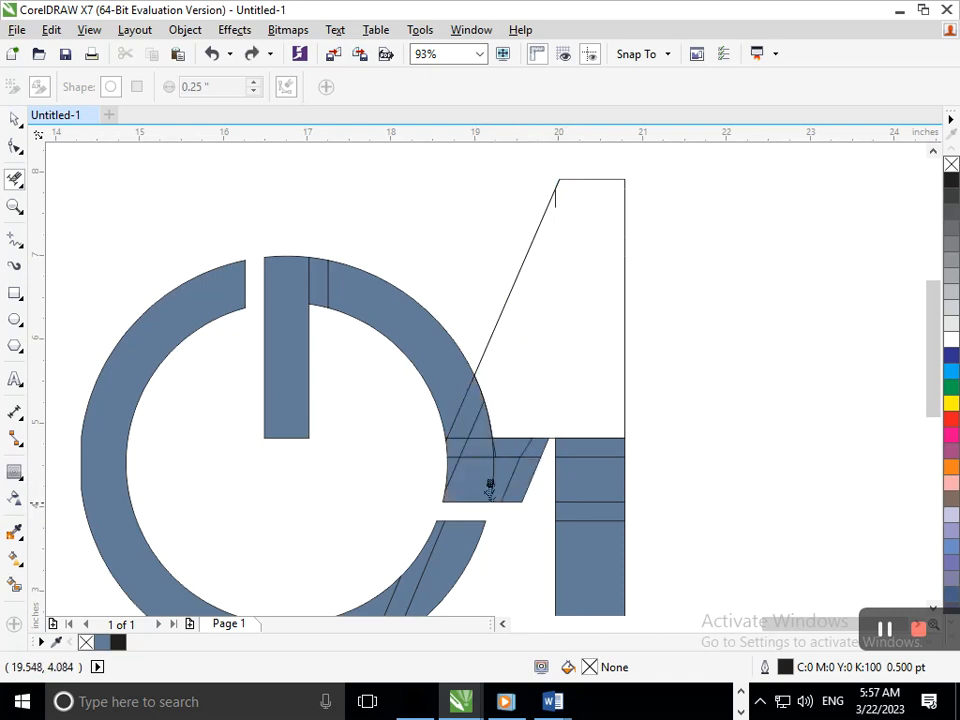
Step: Delete the internal segments in the slanted bar's foot, including the leftover lines near its right edge
{"action": "left_click", "coordinate": [492, 461]}
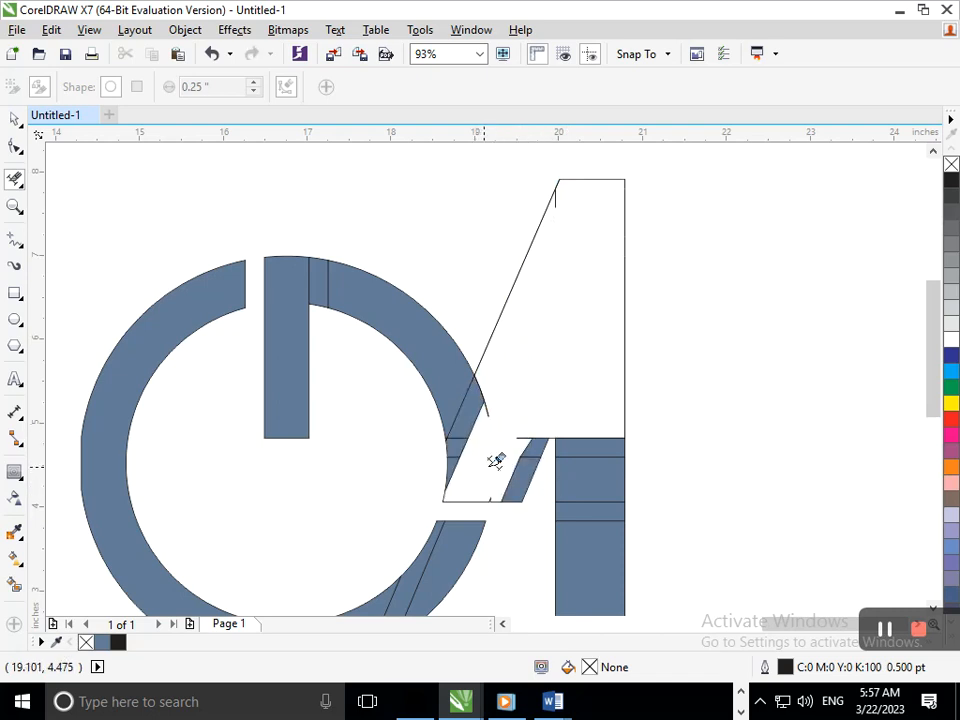
{"action": "left_click", "coordinate": [527, 446]}
{"action": "key", "text": "F2"}
{"action": "left_click_drag", "start_coordinate": [491, 426], "coordinate": [558, 495]}
{"action": "left_click", "coordinate": [599, 225]}
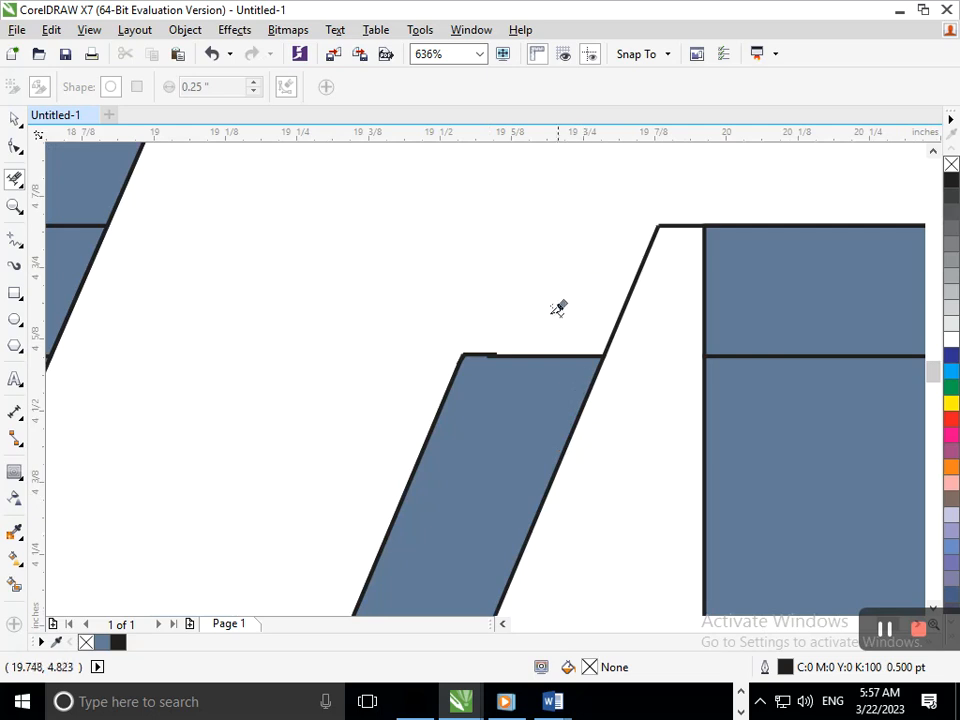
{"action": "left_click", "coordinate": [519, 354]}
{"action": "left_click_drag", "start_coordinate": [452, 328], "coordinate": [492, 408]}
{"action": "key", "text": "F3"}
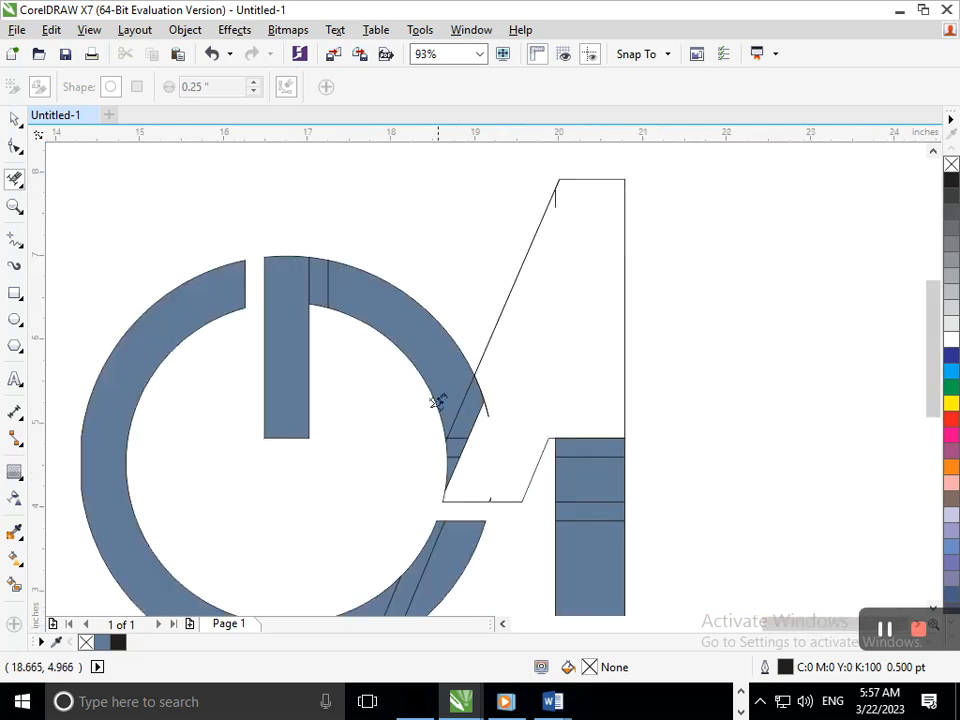
Step: Delete the remaining overlapping segments and the stray arc end where the ring's right side meets the slanted bar
{"action": "left_click", "coordinate": [395, 361]}
{"action": "left_click", "coordinate": [546, 424]}
{"action": "left_click", "coordinate": [630, 362]}
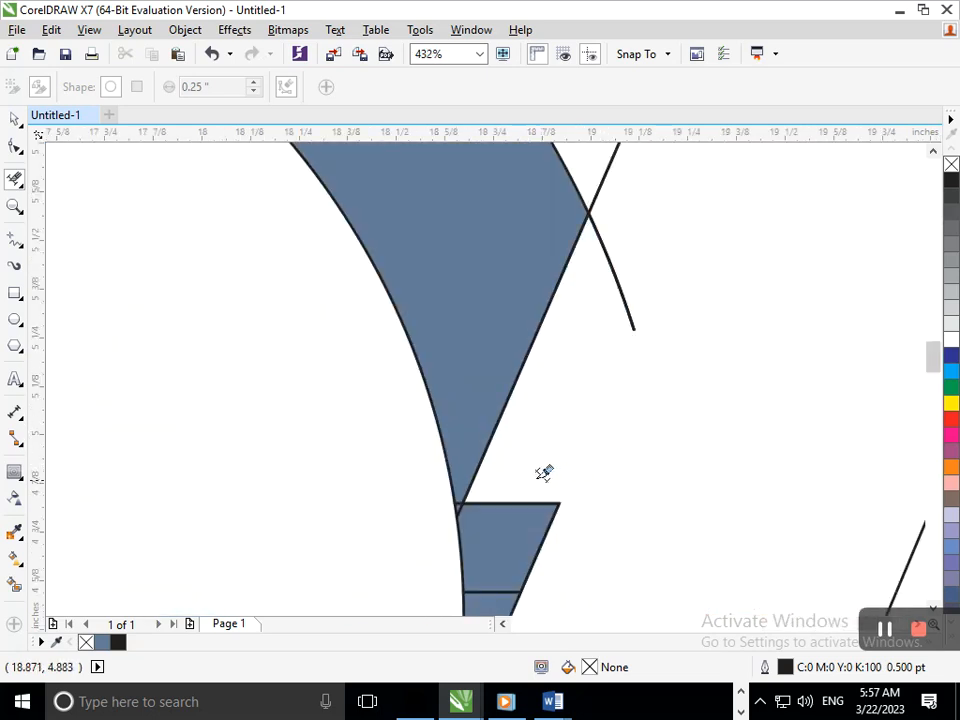
{"action": "left_click", "coordinate": [548, 515]}
{"action": "left_click", "coordinate": [548, 527]}
{"action": "left_click", "coordinate": [623, 321]}
{"action": "left_click_drag", "start_coordinate": [540, 379], "coordinate": [576, 409]}
{"action": "key", "text": "F3"}
{"action": "scroll", "coordinate": [479, 436], "scroll_direction": "up", "scroll_amount": 5}
{"action": "left_click", "coordinate": [492, 390]}
{"action": "left_click", "coordinate": [670, 605]}
{"action": "key", "text": "F3"}
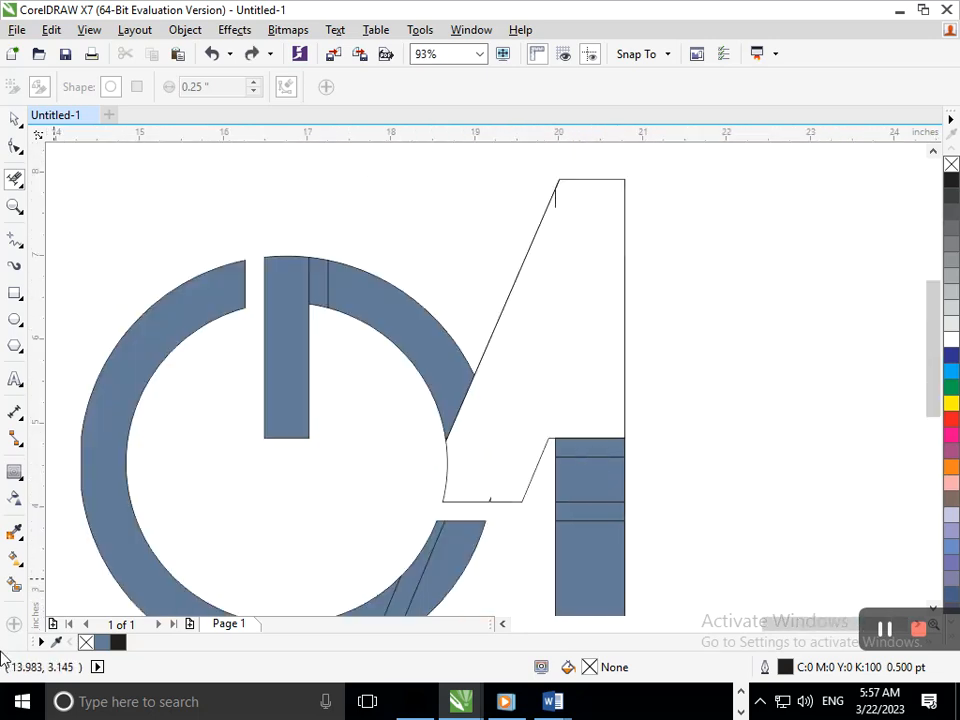
Step: Smart Fill the merged slanted and upper upright bar region with blue
{"action": "left_click", "coordinate": [15, 584]}
{"action": "left_click", "coordinate": [524, 440]}
{"action": "key", "text": "F3"}
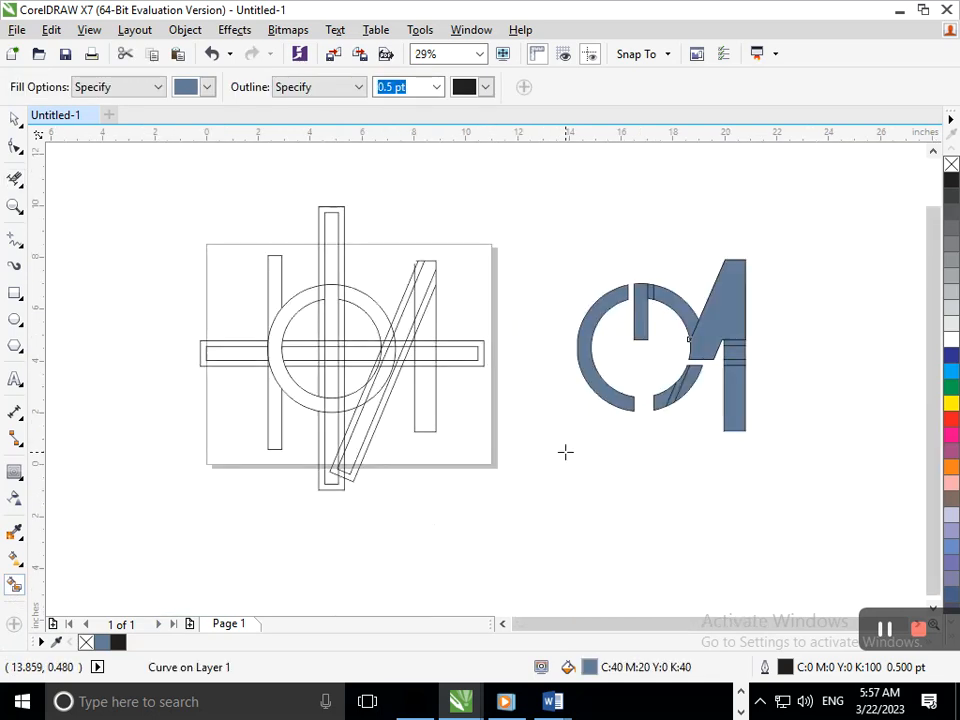
Step: Delete the horizontal divider segments across the upright bar and the slanted lines inside the ring's lower right arc
{"action": "key", "text": "F2"}
{"action": "left_click_drag", "start_coordinate": [678, 298], "coordinate": [810, 422]}
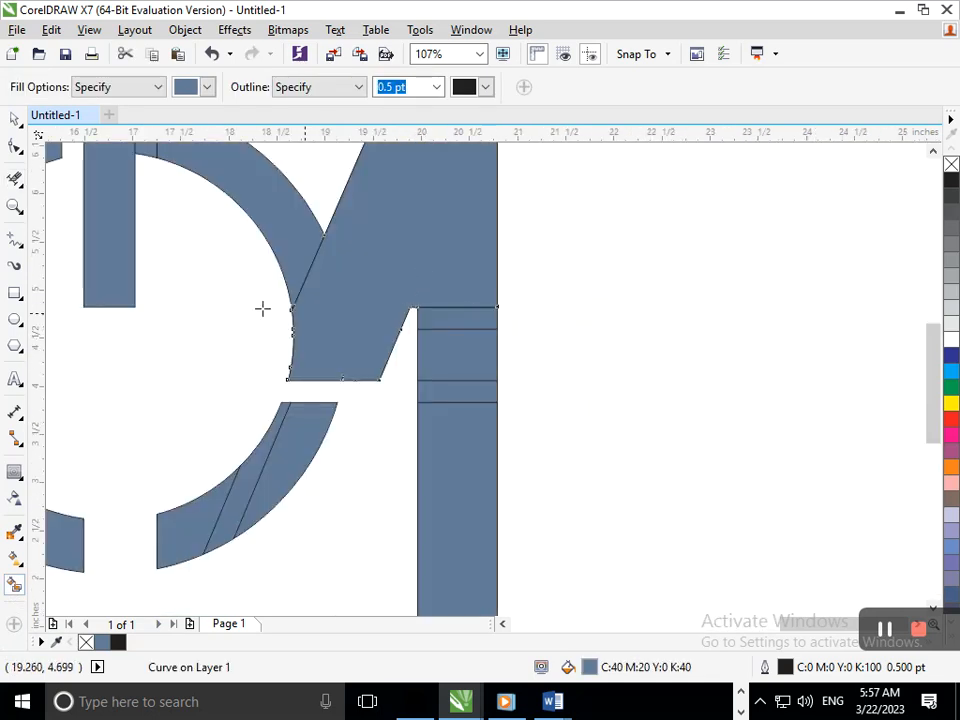
{"action": "left_click", "coordinate": [15, 179]}
{"action": "left_click_drag", "start_coordinate": [465, 288], "coordinate": [459, 432]}
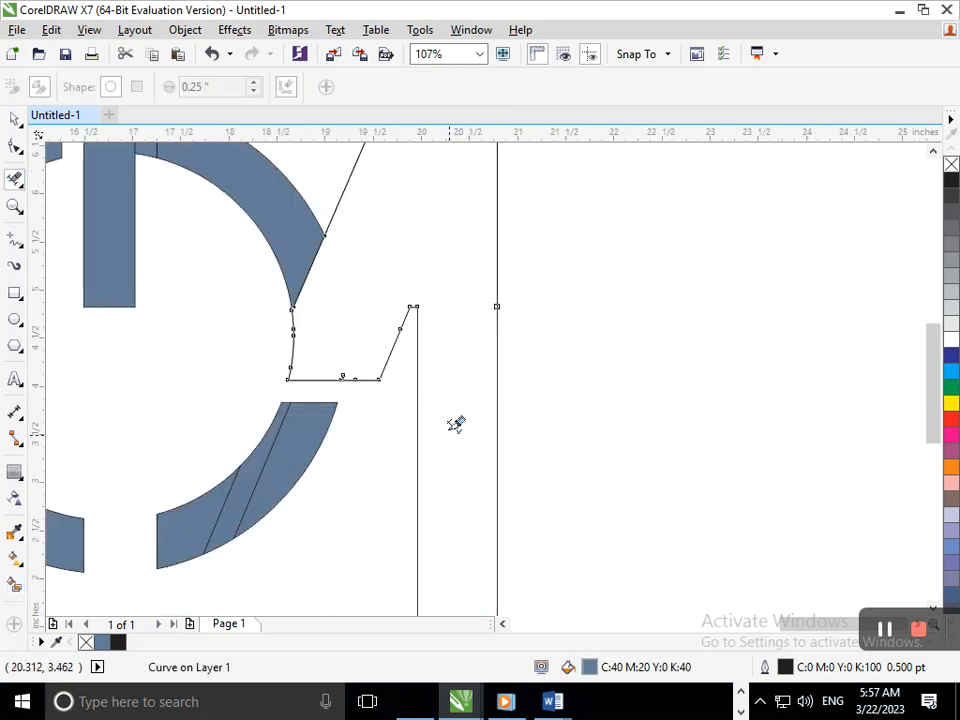
{"action": "left_click_drag", "start_coordinate": [253, 489], "coordinate": [229, 493]}
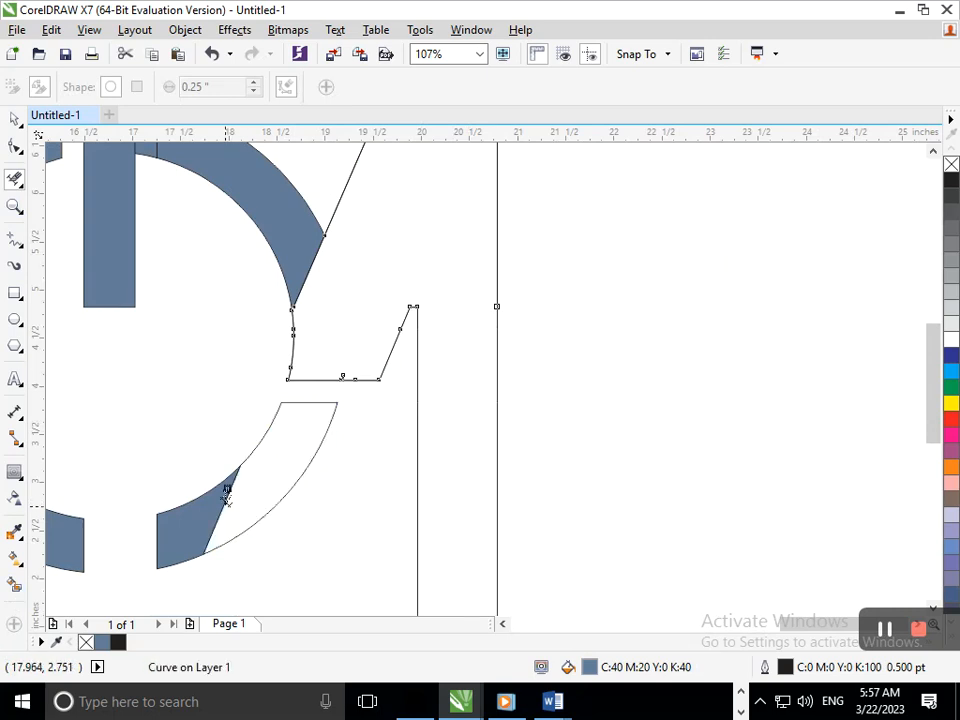
{"action": "key", "text": "F4"}
{"action": "left_click_drag", "start_coordinate": [591, 257], "coordinate": [671, 317]}
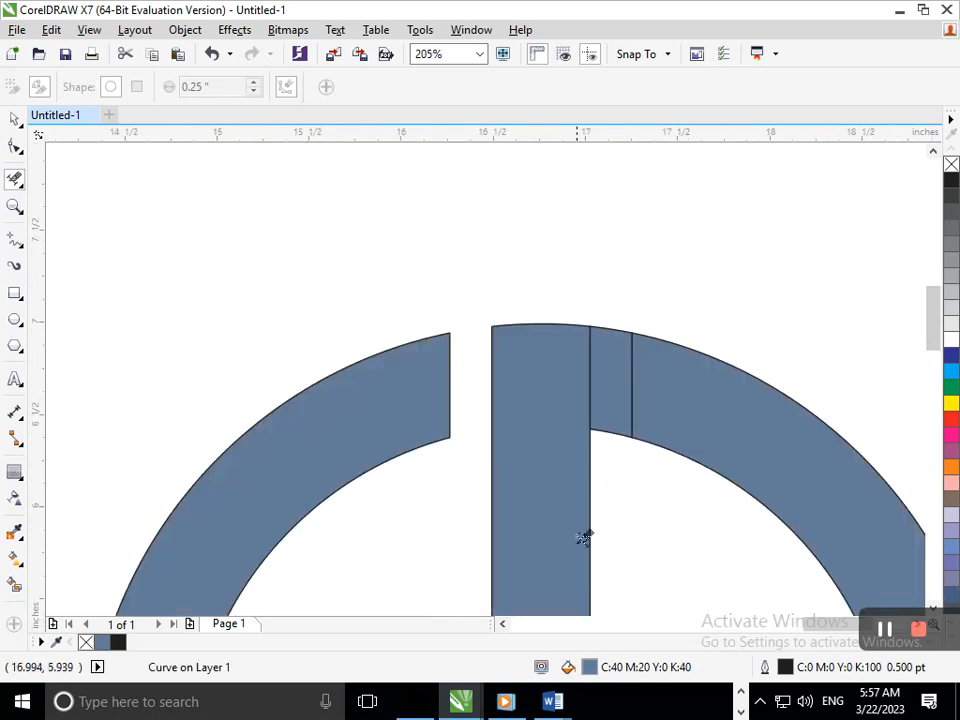
{"action": "key", "text": "F4"}
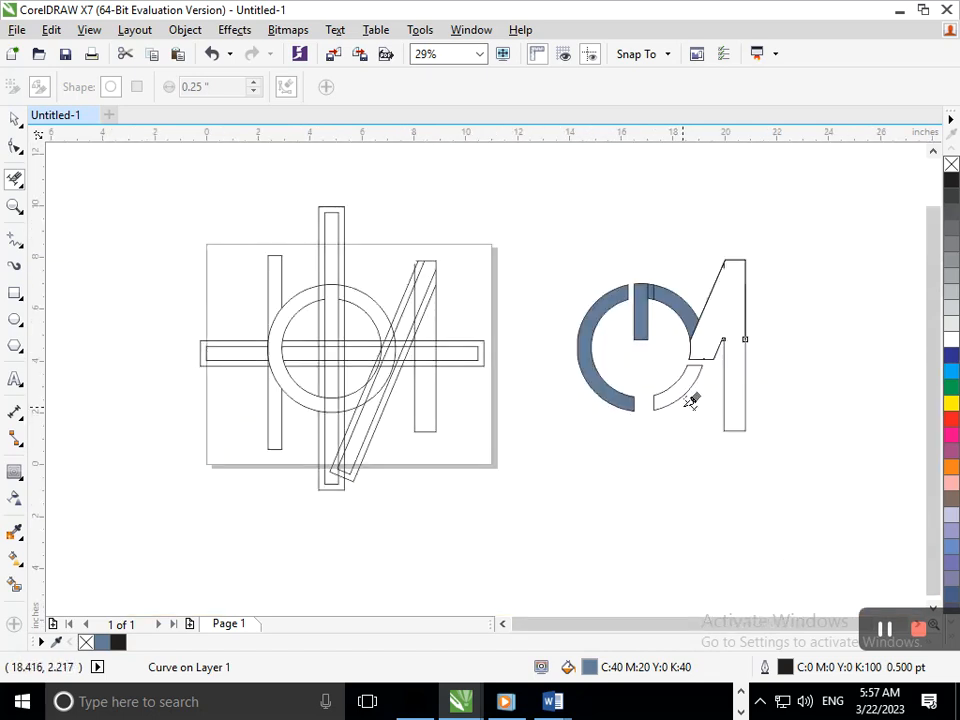
Step: Smart Fill the ring's cleaned lower right arc and the merged slanted and upright bar shape with blue
{"action": "left_click", "coordinate": [14, 583]}
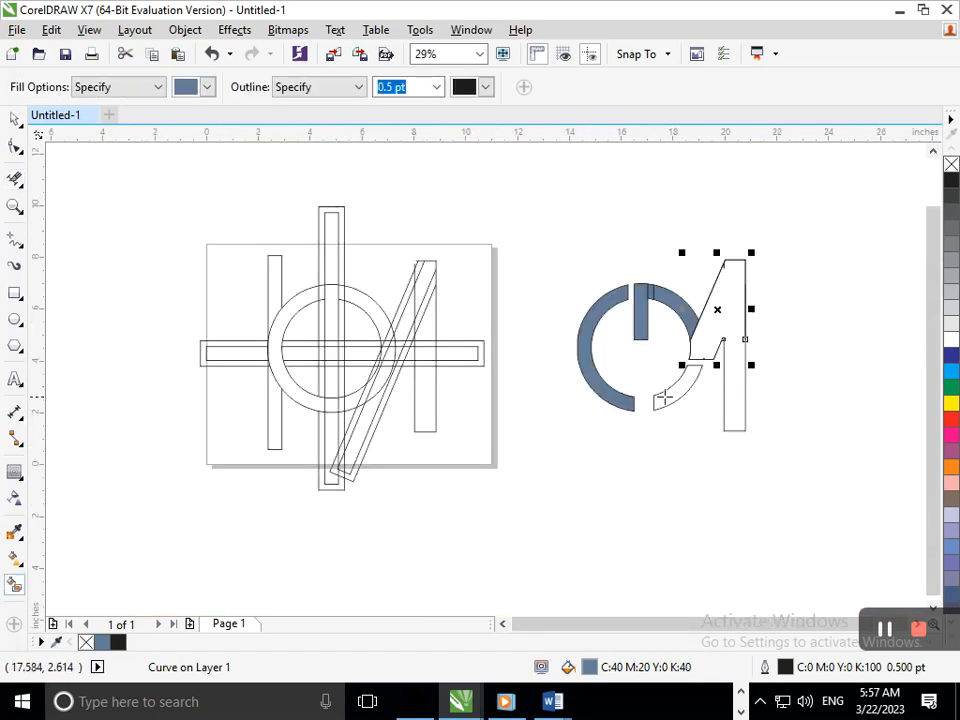
{"action": "left_click", "coordinate": [660, 398]}
{"action": "left_click", "coordinate": [731, 366]}
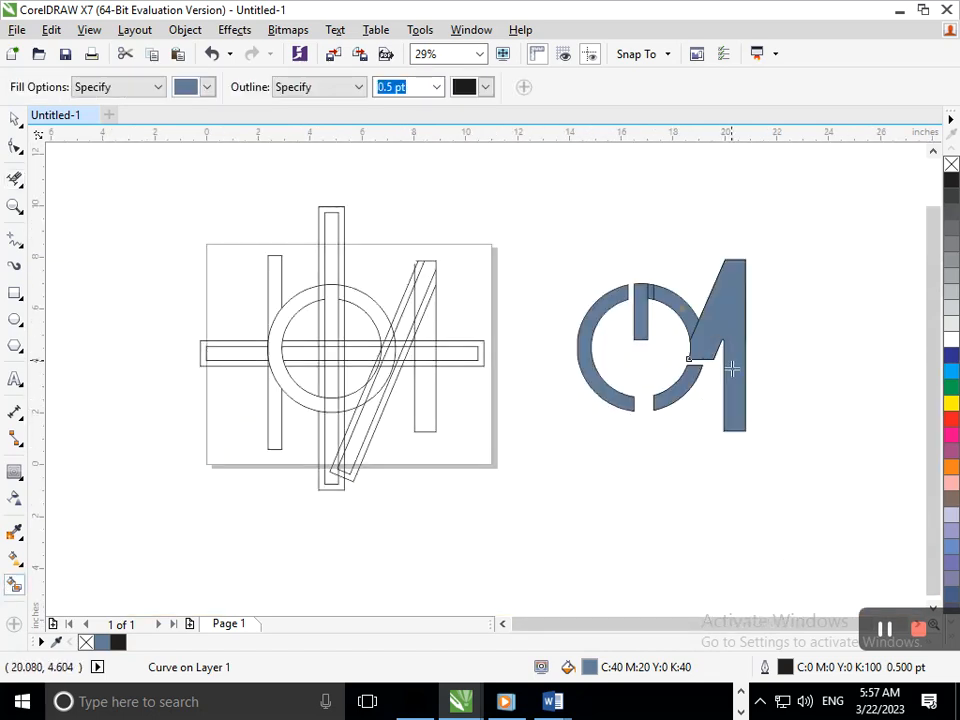
Step: Try moving the short vertical bar from the ring's top onto the ring's left side
{"action": "left_click", "coordinate": [15, 119]}
{"action": "left_click", "coordinate": [643, 469]}
{"action": "left_click_drag", "start_coordinate": [639, 328], "coordinate": [583, 370]}
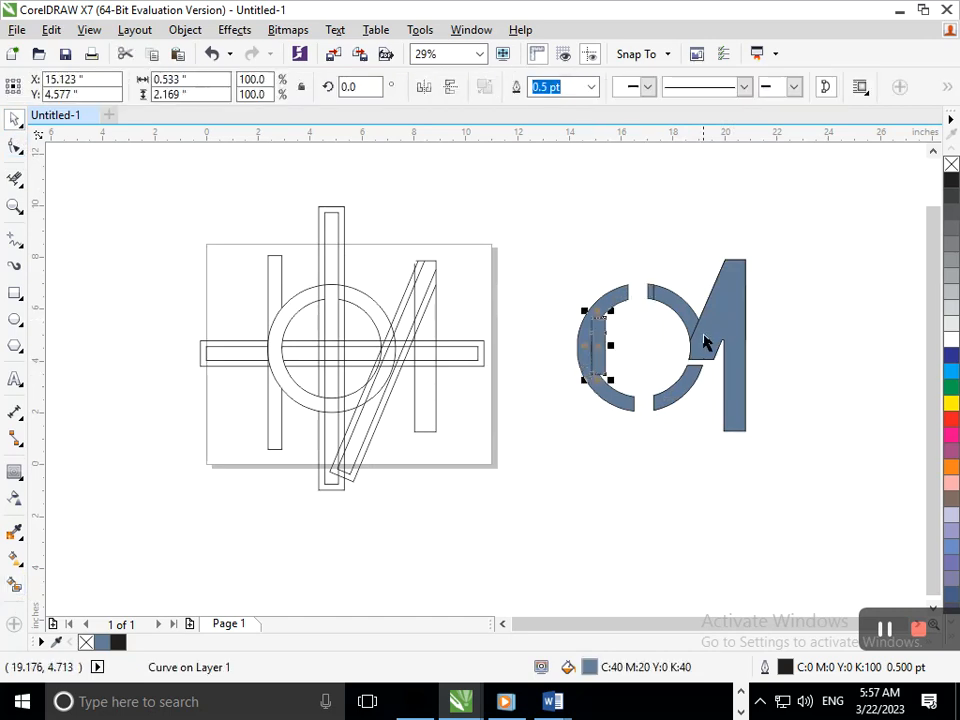
{"action": "left_click_drag", "start_coordinate": [601, 325], "coordinate": [645, 289]}
{"action": "left_click_drag", "start_coordinate": [593, 243], "coordinate": [715, 385]}
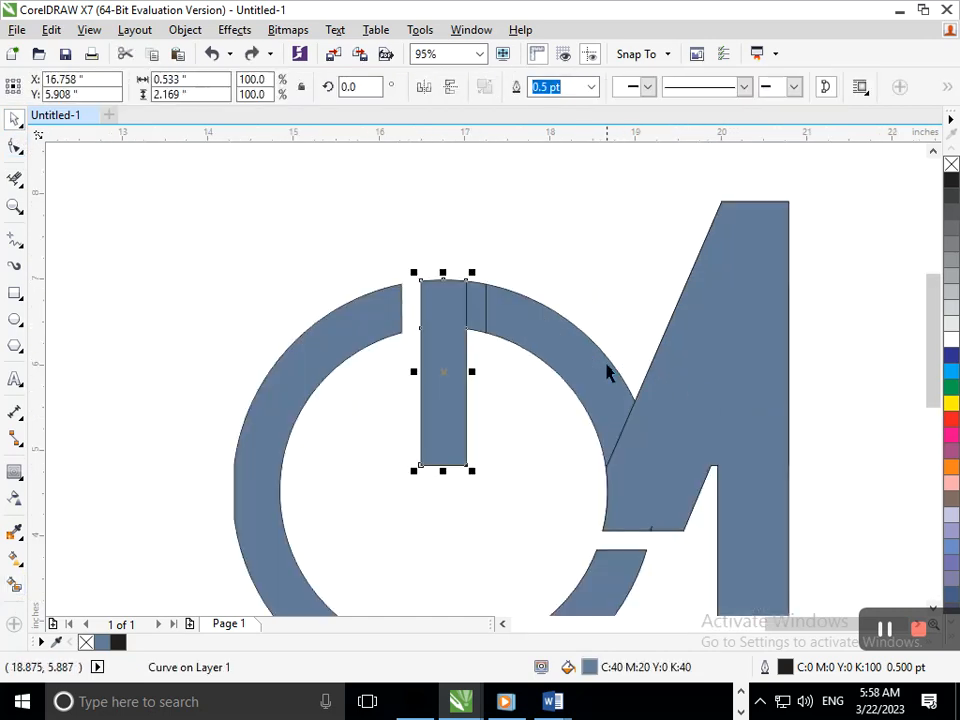
Step: Weld the short vertical bar, the small top segment and the ring's upper right arc into one shape
{"action": "left_click", "coordinate": [478, 302], "text": "shift"}
{"action": "left_click", "coordinate": [529, 340], "text": "shift"}
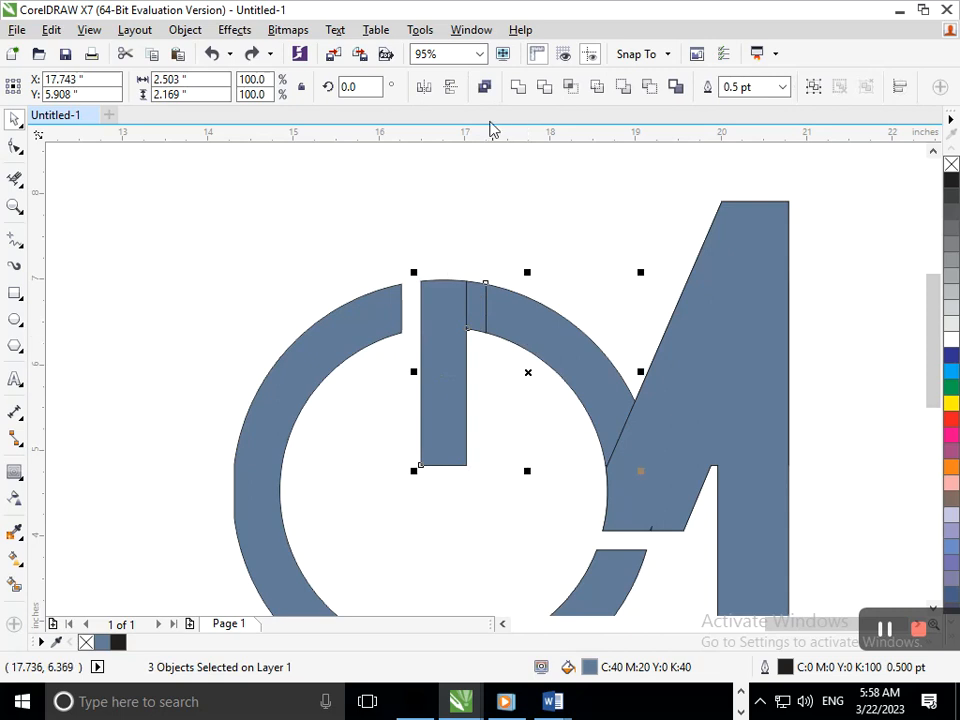
{"action": "left_click", "coordinate": [518, 87]}
{"action": "left_click", "coordinate": [568, 242]}
{"action": "key", "text": "F3"}
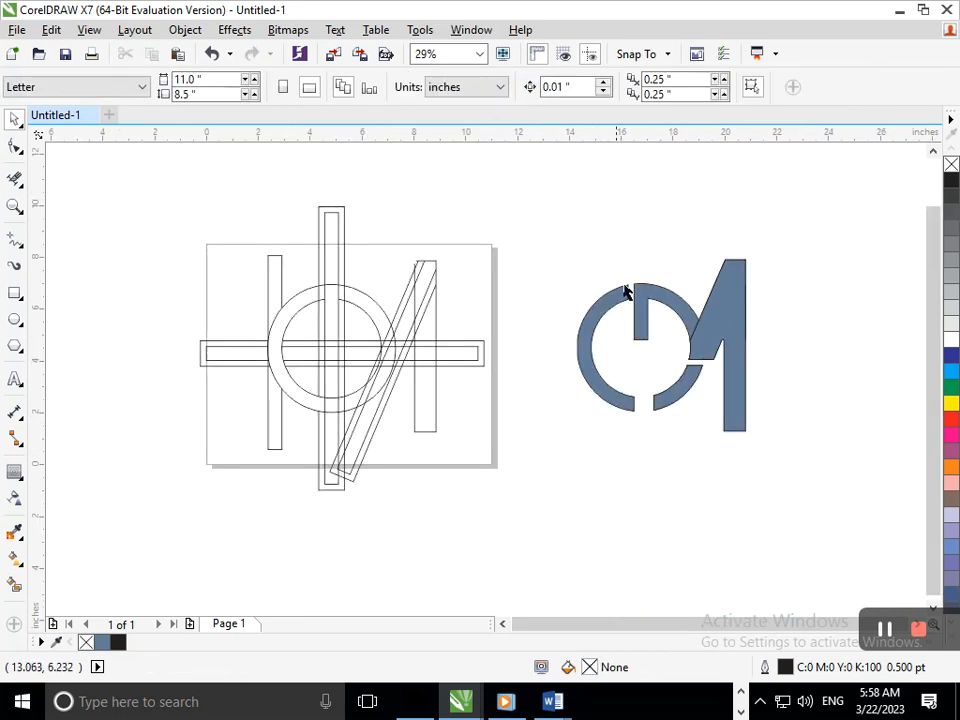
Step: Weld the ring's upper right arc to the slanted and upright bar shape
{"action": "key", "text": "F2"}
{"action": "left_click_drag", "start_coordinate": [652, 251], "coordinate": [744, 394]}
{"action": "left_click_drag", "start_coordinate": [595, 375], "coordinate": [682, 407]}
{"action": "key", "text": "ctrl+z"}
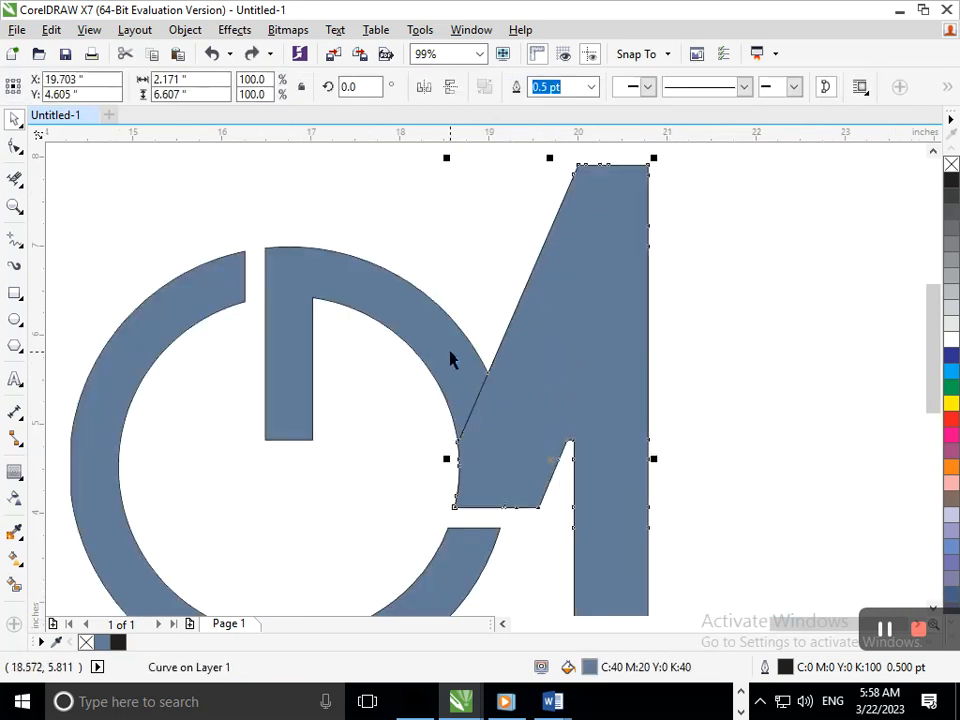
{"action": "left_click", "coordinate": [452, 360], "text": "shift"}
{"action": "left_click", "coordinate": [519, 87]}
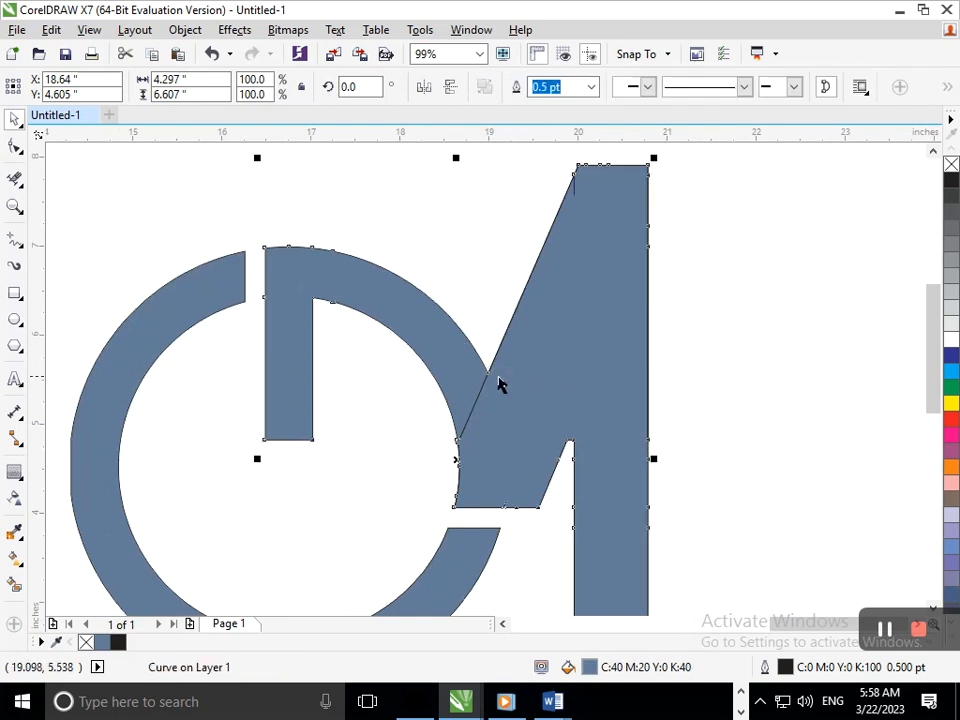
Step: Pull the filled logo's upright bar shape out to the side and delete it
{"action": "key", "text": "F3"}
{"action": "left_click", "coordinate": [678, 515]}
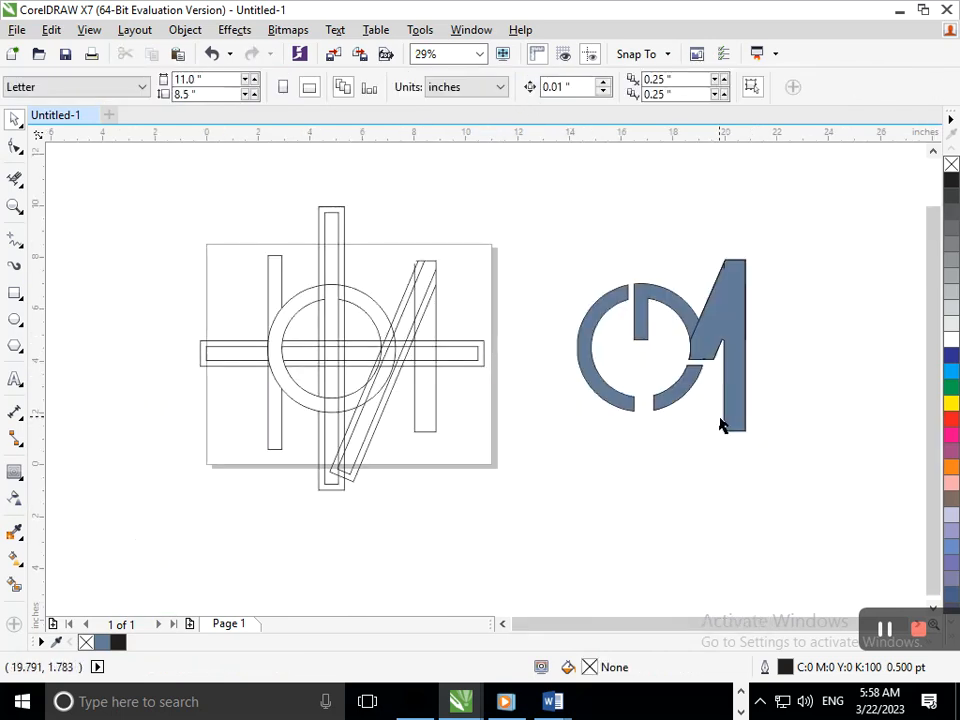
{"action": "left_click_drag", "start_coordinate": [736, 415], "coordinate": [791, 428]}
{"action": "key", "text": "ctrl+z"}
{"action": "left_click_drag", "start_coordinate": [733, 429], "coordinate": [808, 435]}
{"action": "key", "text": "Delete"}
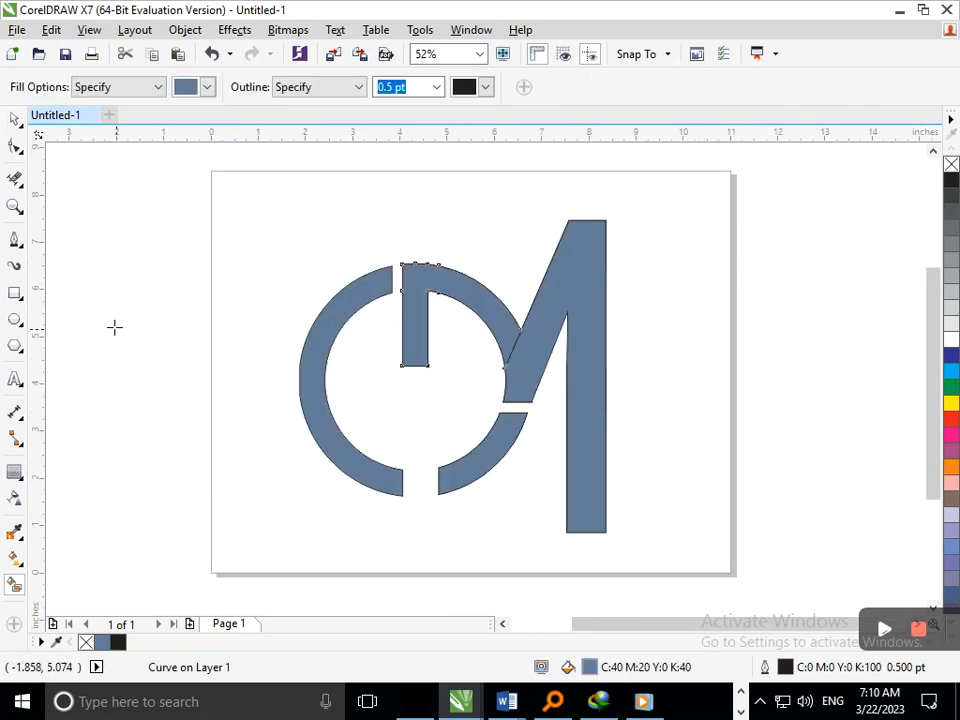
Step: Weld the logo's upper right arc with its short bar to the slanted and upright bar shape on the page
{"action": "left_click", "coordinate": [15, 119]}
{"action": "left_click", "coordinate": [350, 400]}
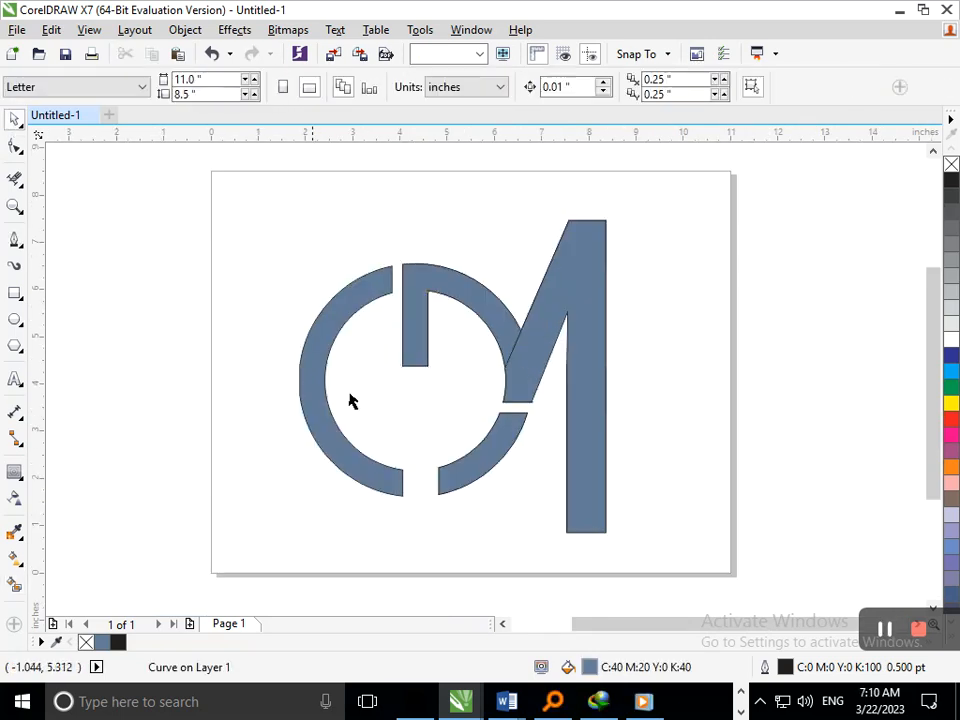
{"action": "left_click_drag", "start_coordinate": [470, 305], "coordinate": [479, 291]}
{"action": "key", "text": "ctrl+z"}
{"action": "left_click", "coordinate": [594, 302], "text": "shift"}
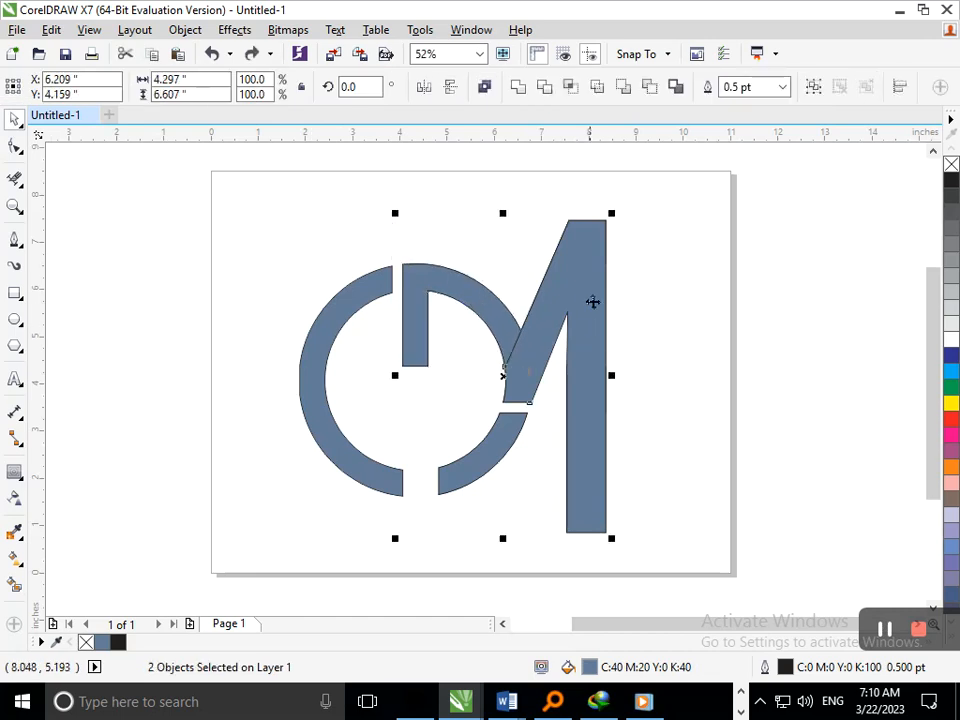
{"action": "left_click", "coordinate": [521, 87]}
{"action": "left_click_drag", "start_coordinate": [586, 351], "coordinate": [744, 348]}
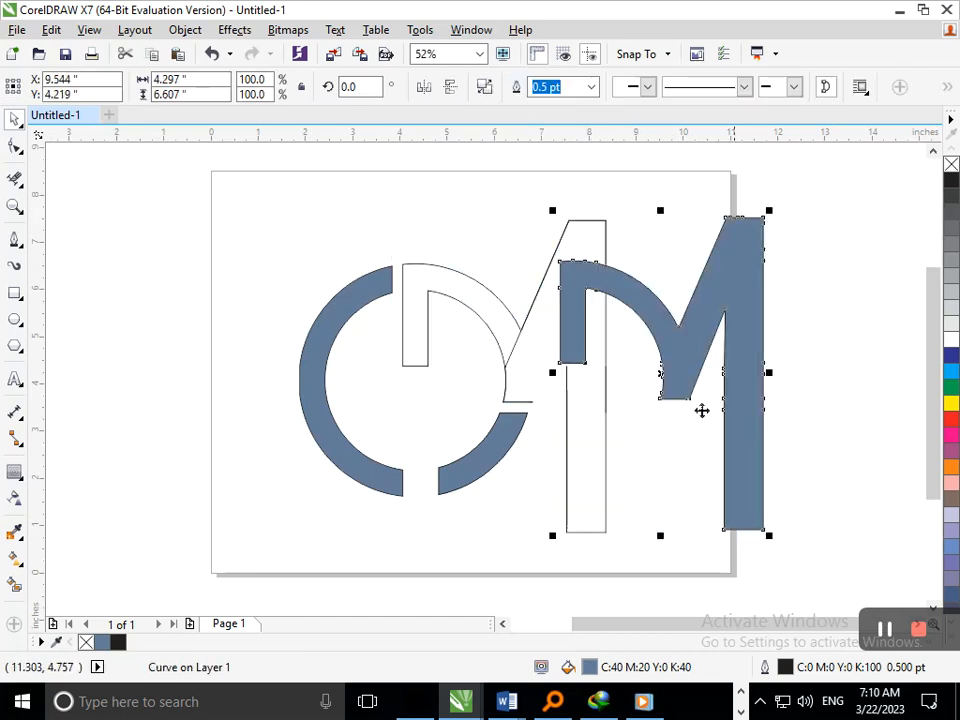
{"action": "key", "text": "ctrl+z"}
{"action": "left_click", "coordinate": [505, 497]}
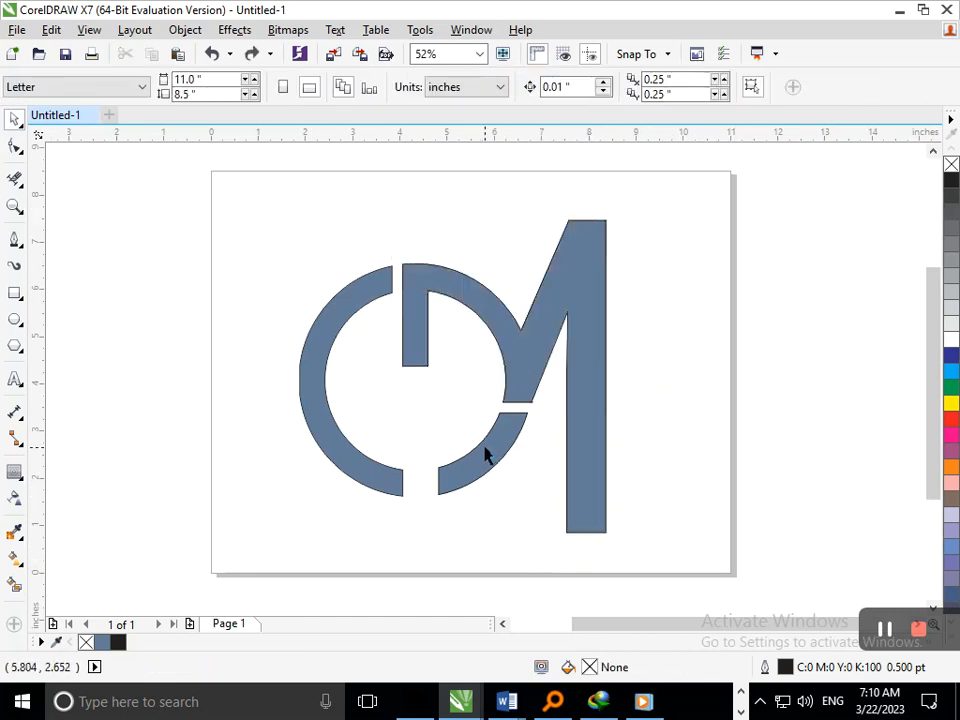
Step: Apply a linear fountain fill running from above the whole logo down to its base with Interactive Fill
{"action": "left_click_drag", "start_coordinate": [244, 149], "coordinate": [664, 605]}
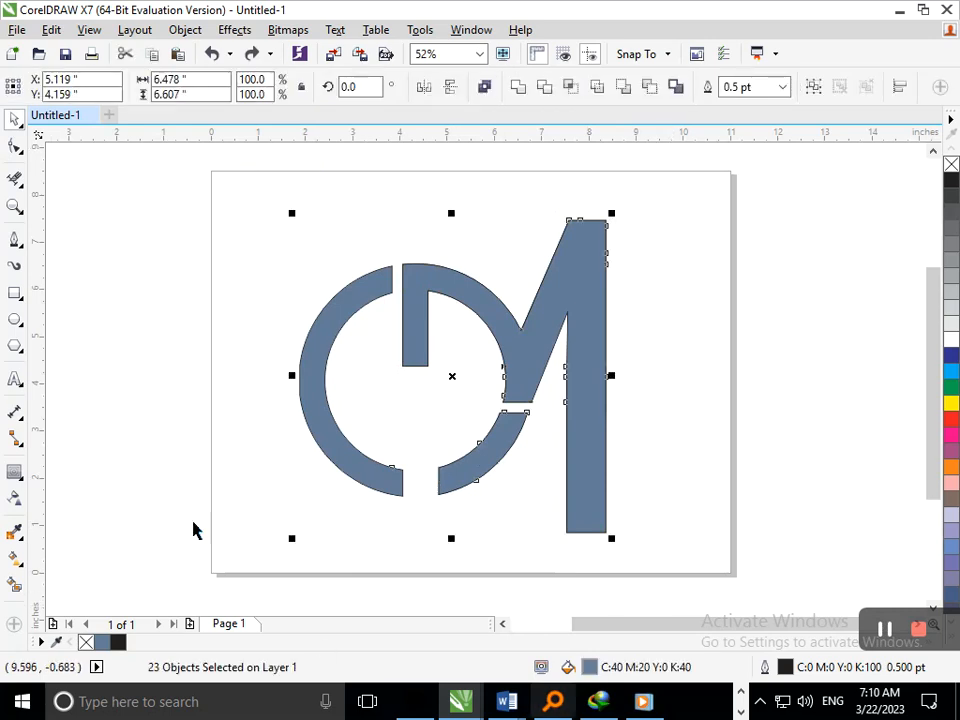
{"action": "left_click", "coordinate": [21, 565]}
{"action": "left_click", "coordinate": [62, 558]}
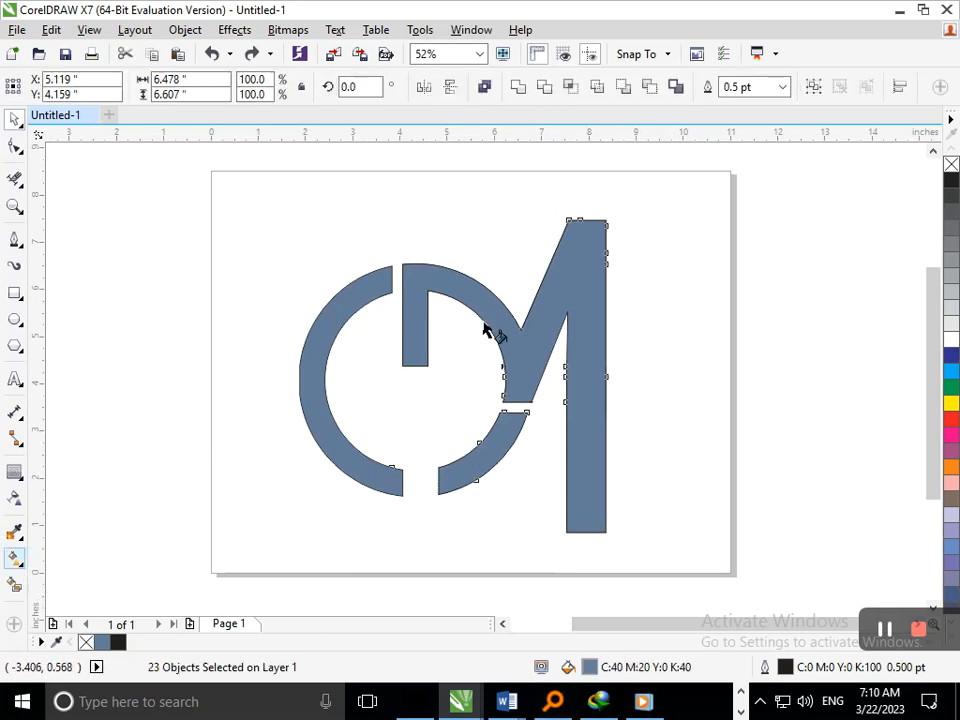
{"action": "left_click_drag", "start_coordinate": [517, 483], "coordinate": [522, 507]}
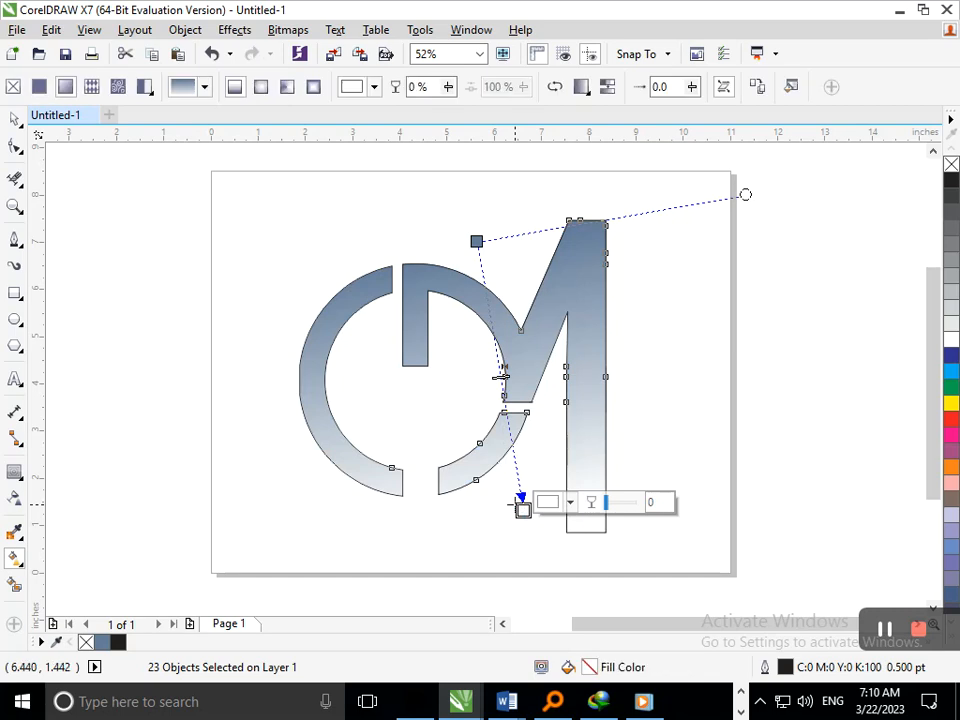
Step: Set the gradient's lower end color to orange and its upper start color to bright blue
{"action": "left_click", "coordinate": [549, 506]}
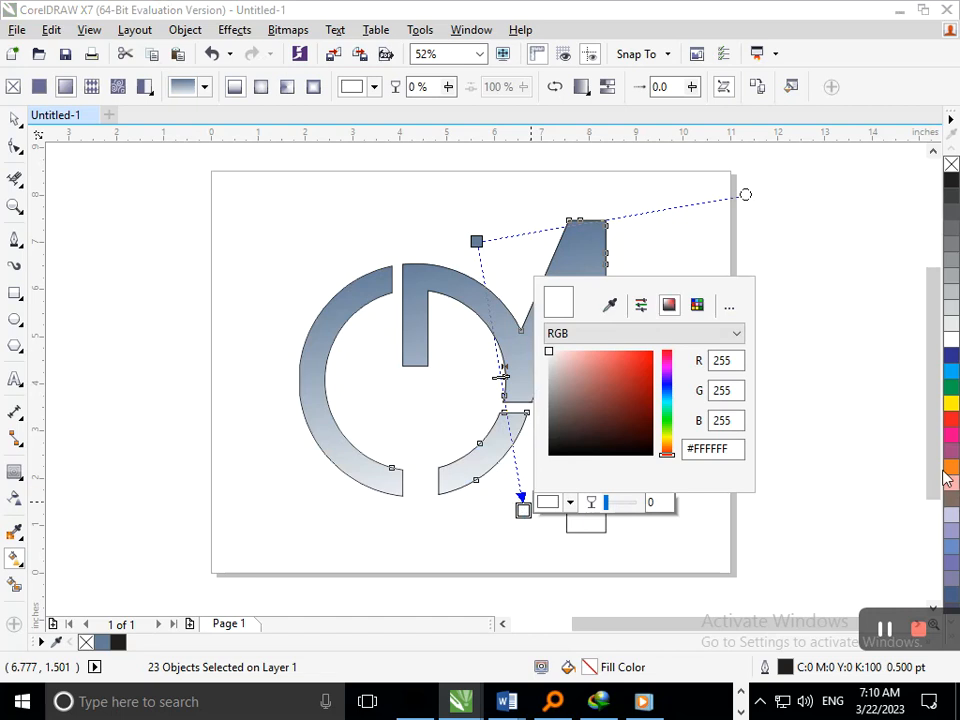
{"action": "left_click", "coordinate": [951, 468]}
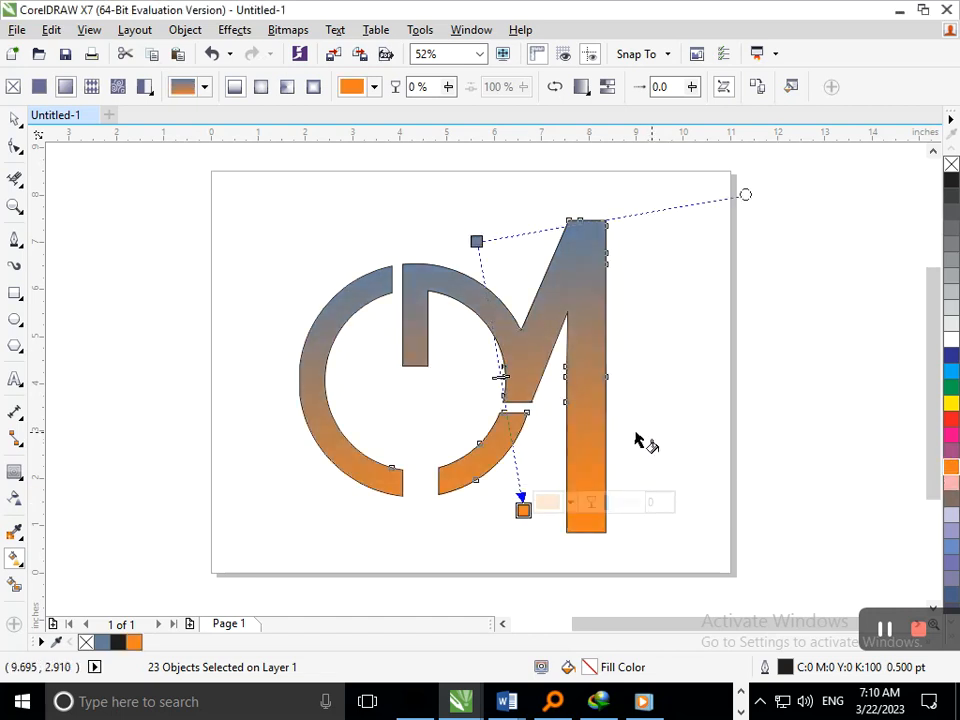
{"action": "left_click", "coordinate": [476, 241]}
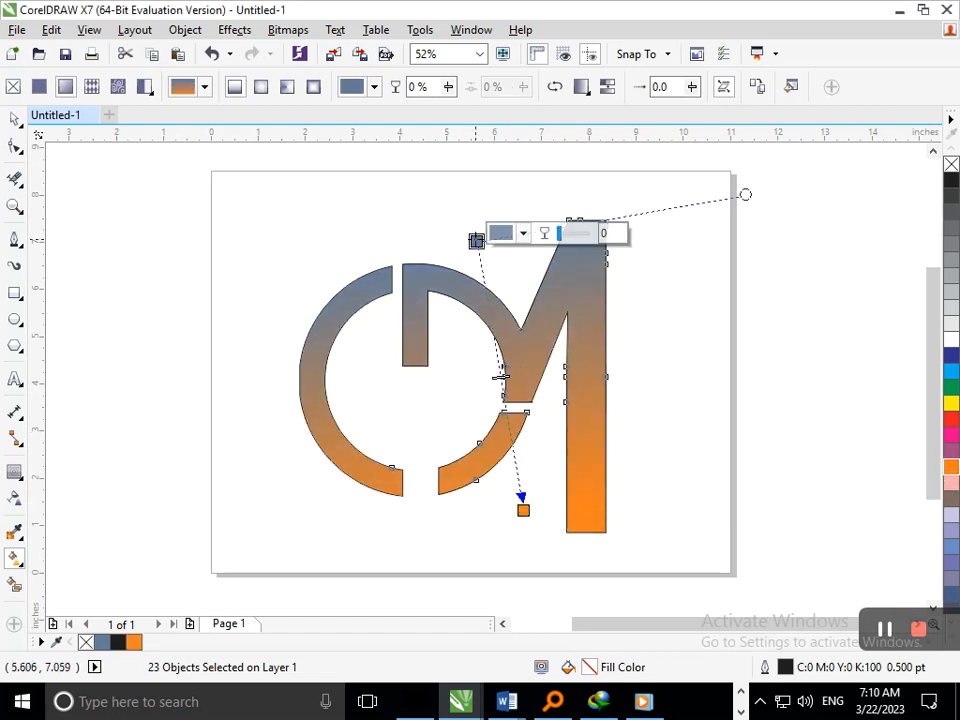
{"action": "left_click", "coordinate": [510, 236]}
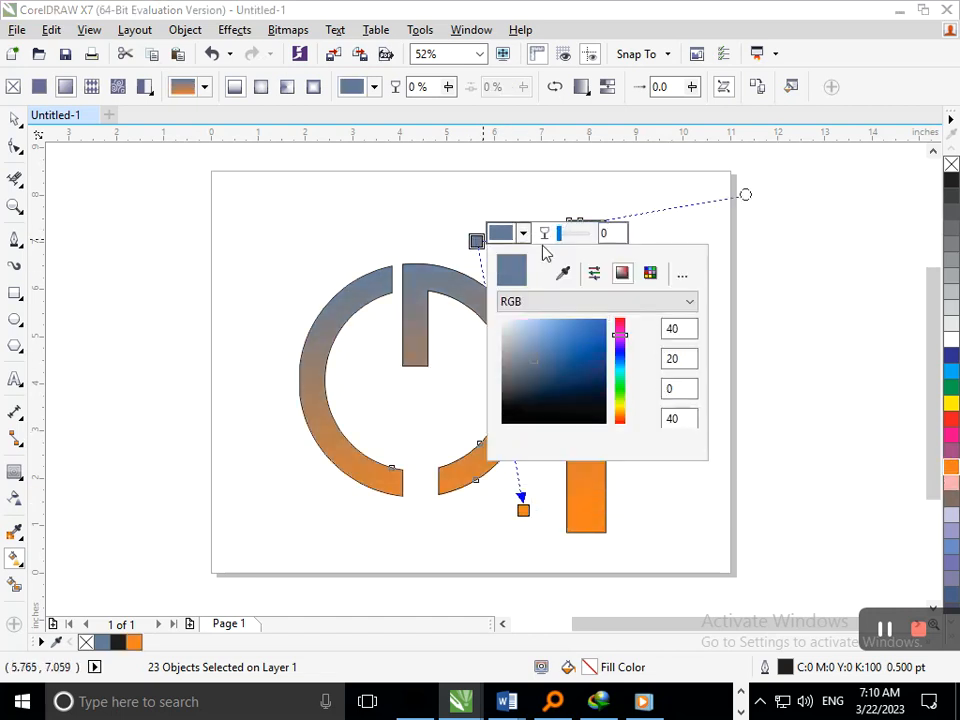
{"action": "left_click", "coordinate": [952, 373]}
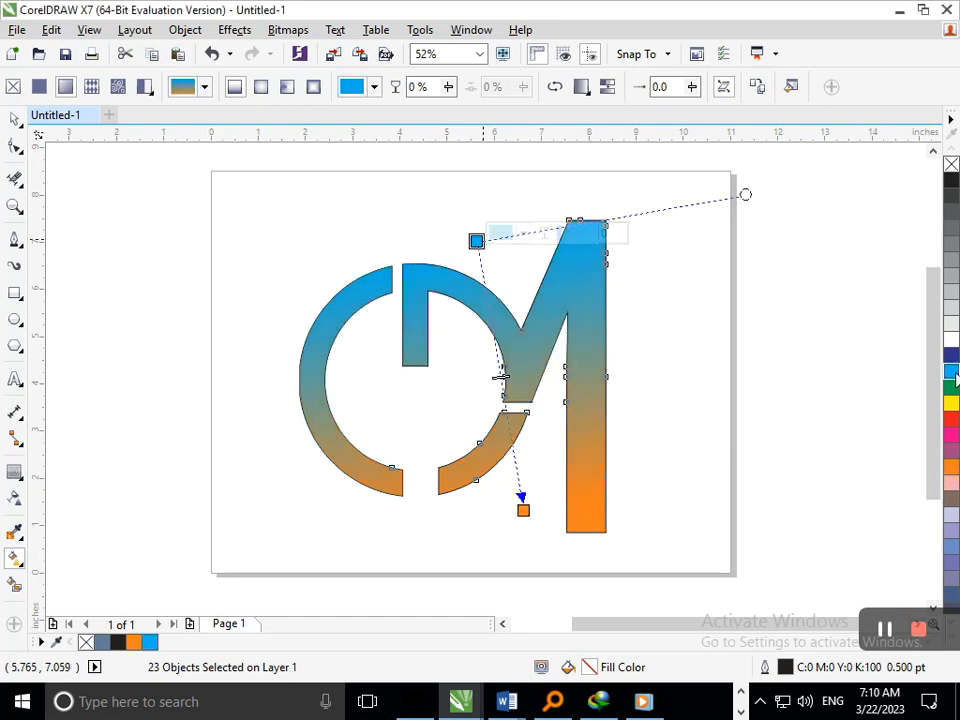
Step: Add a middle color node to the gradient at 53%, try several palette colors and set it to grayish brown
{"action": "double_click", "coordinate": [504, 385]}
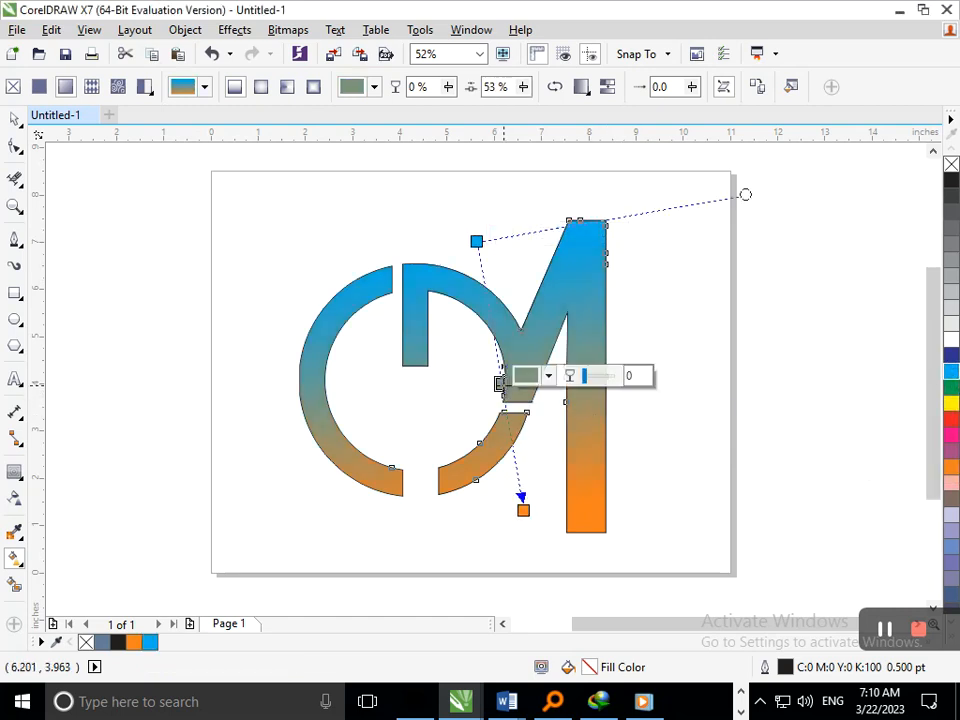
{"action": "left_click", "coordinate": [952, 389]}
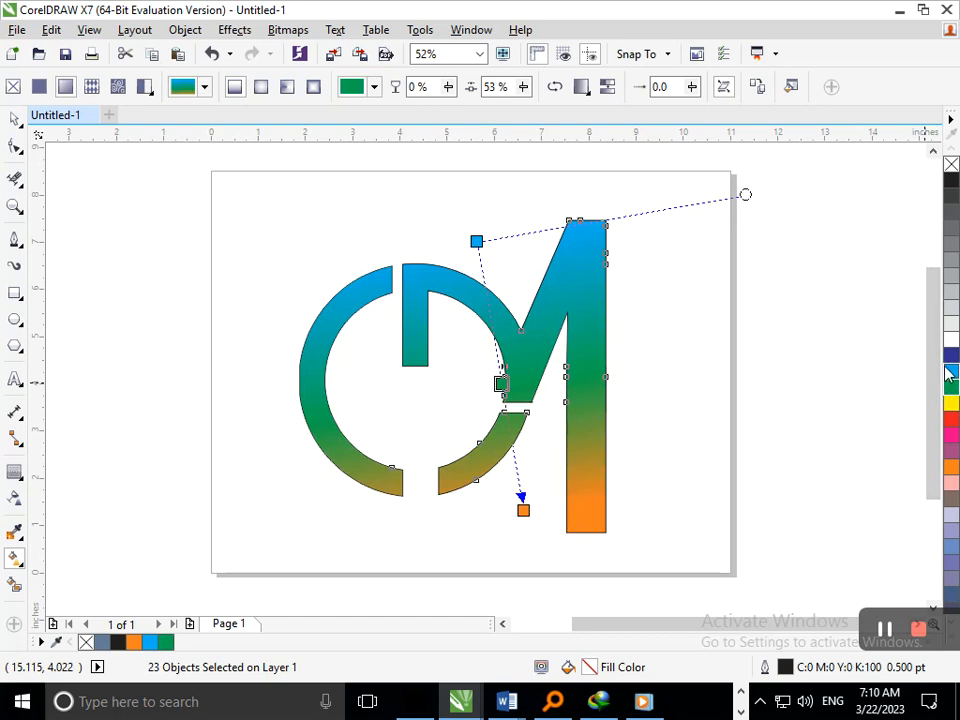
{"action": "left_click", "coordinate": [953, 372]}
{"action": "left_click", "coordinate": [948, 355]}
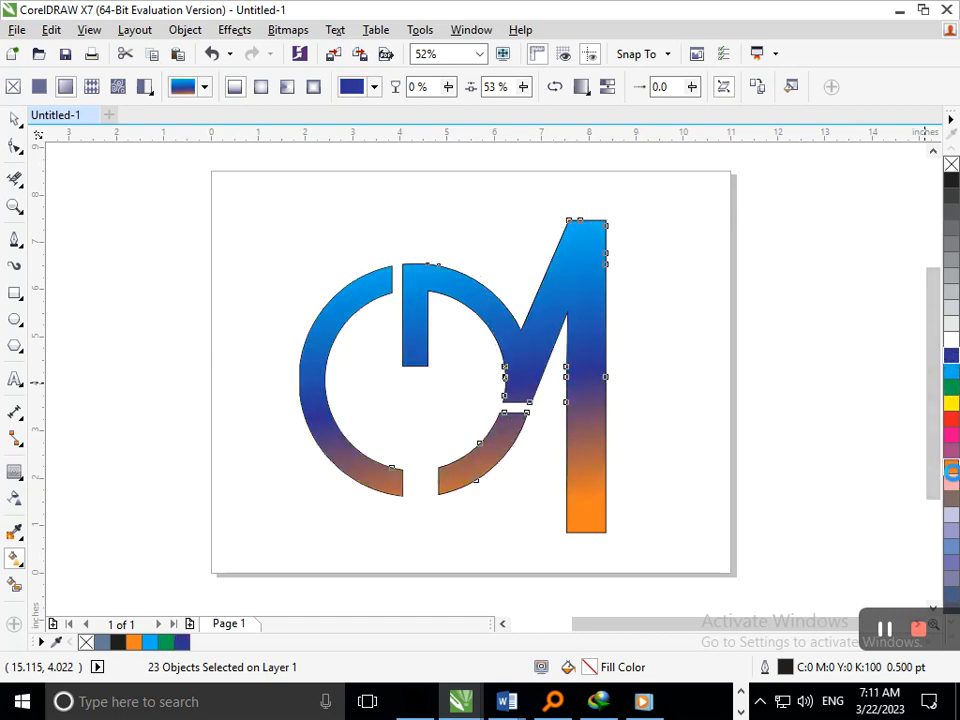
{"action": "left_click", "coordinate": [951, 465]}
{"action": "left_click", "coordinate": [951, 452]}
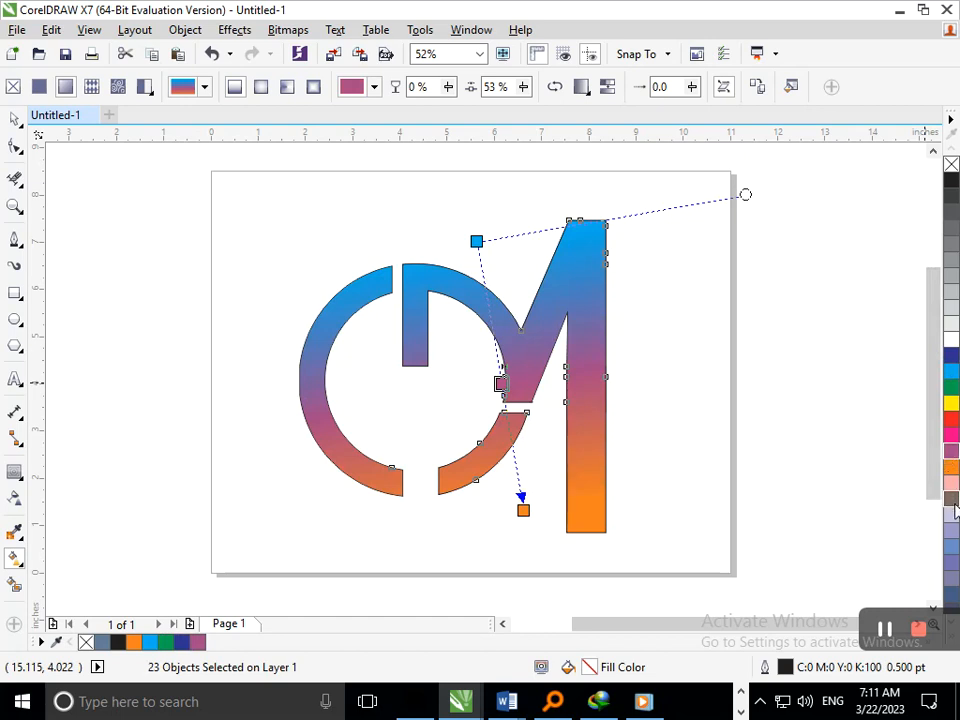
{"action": "left_click", "coordinate": [951, 484]}
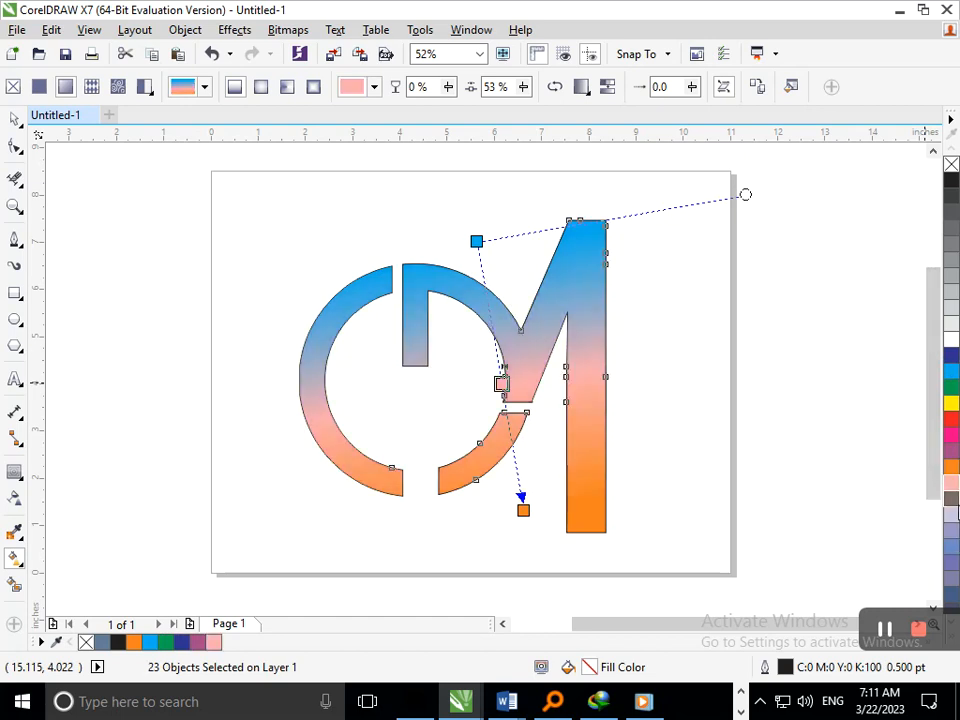
{"action": "left_click", "coordinate": [951, 498]}
{"action": "left_click", "coordinate": [15, 120]}
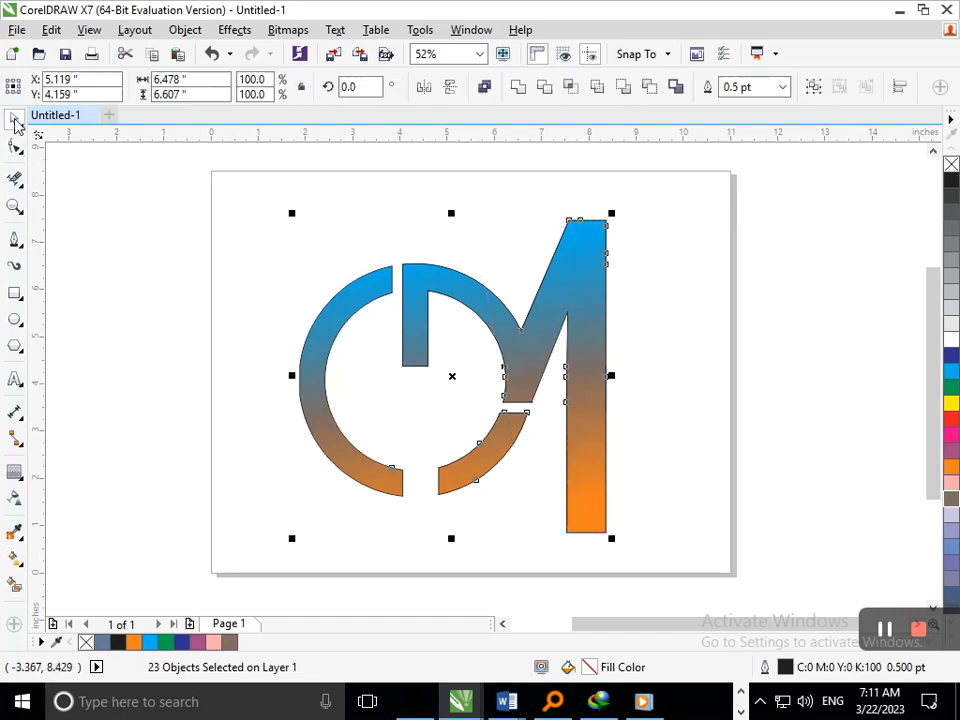
{"action": "left_click", "coordinate": [178, 274]}
Step: Try moving the logo's separate pieces out of place one at a time and undo each move
{"action": "left_click", "coordinate": [521, 360]}
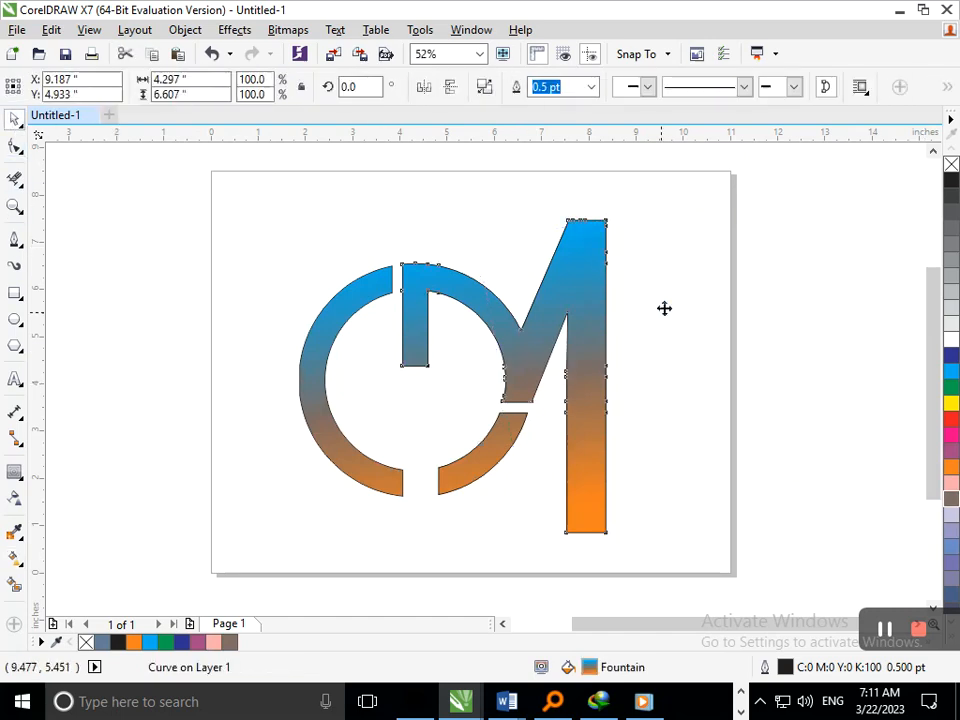
{"action": "key", "text": "ctrl+z"}
{"action": "left_click", "coordinate": [381, 290]}
{"action": "key", "text": "F2"}
{"action": "left_click_drag", "start_coordinate": [381, 290], "coordinate": [499, 399]}
{"action": "left_click_drag", "start_coordinate": [229, 150], "coordinate": [486, 380]}
{"action": "key", "text": "F3"}
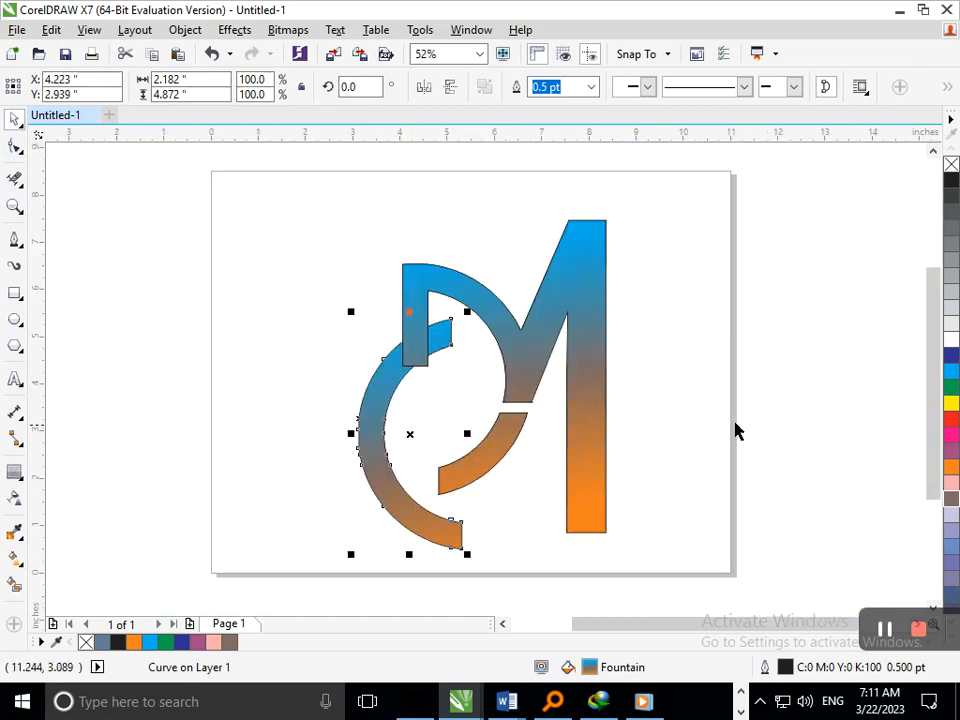
{"action": "key", "text": "ctrl+z"}
{"action": "left_click", "coordinate": [660, 444]}
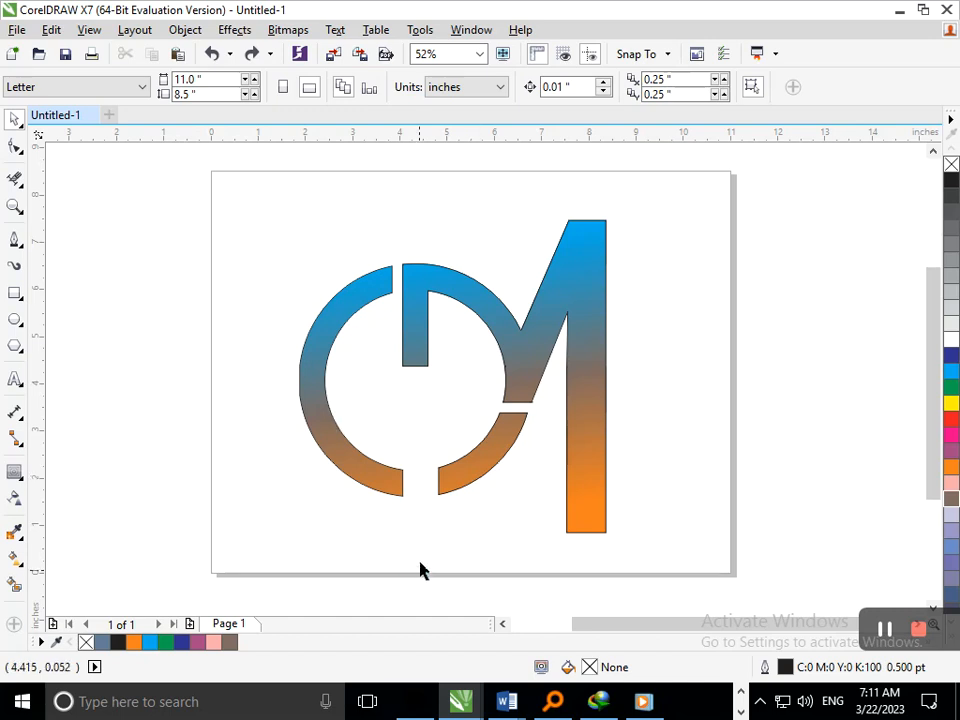
{"action": "left_click_drag", "start_coordinate": [468, 484], "coordinate": [402, 527]}
{"action": "key", "text": "ctrl+z"}
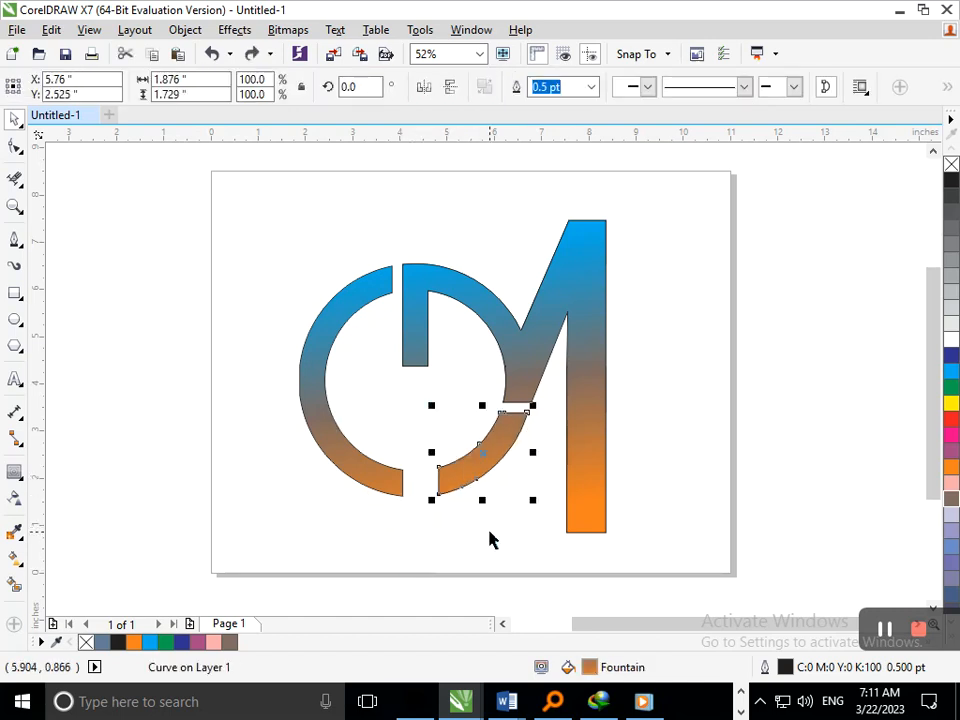
{"action": "left_click", "coordinate": [489, 532]}
Step: Angle the whole logo's gradient diagonally from above the ring's upper left to the foot of the upright bar
{"action": "left_click_drag", "start_coordinate": [274, 208], "coordinate": [660, 540]}
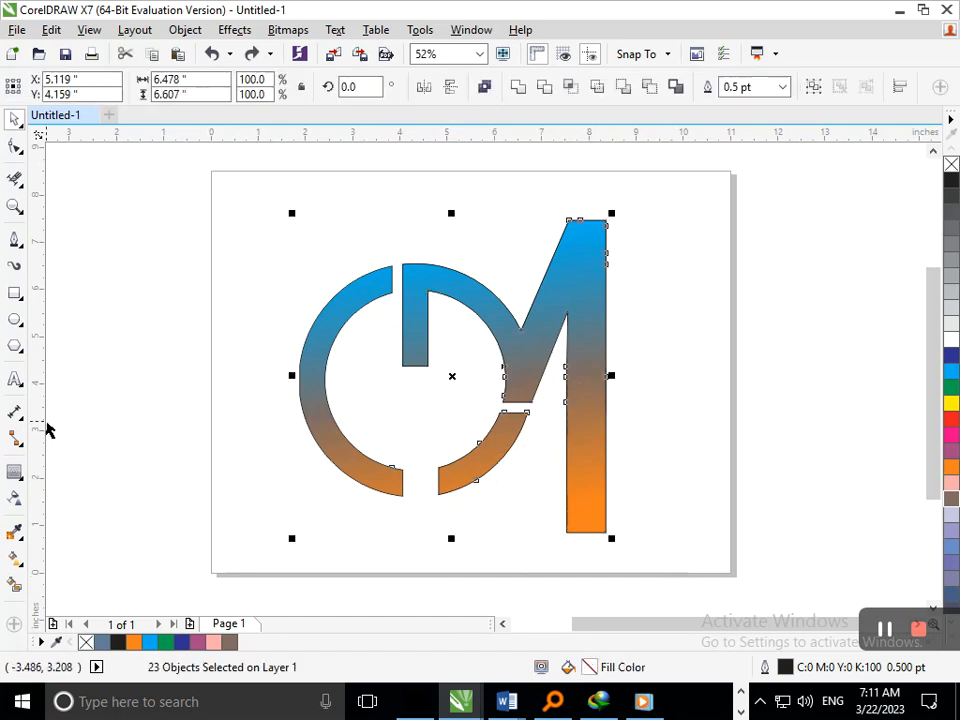
{"action": "left_click", "coordinate": [20, 560]}
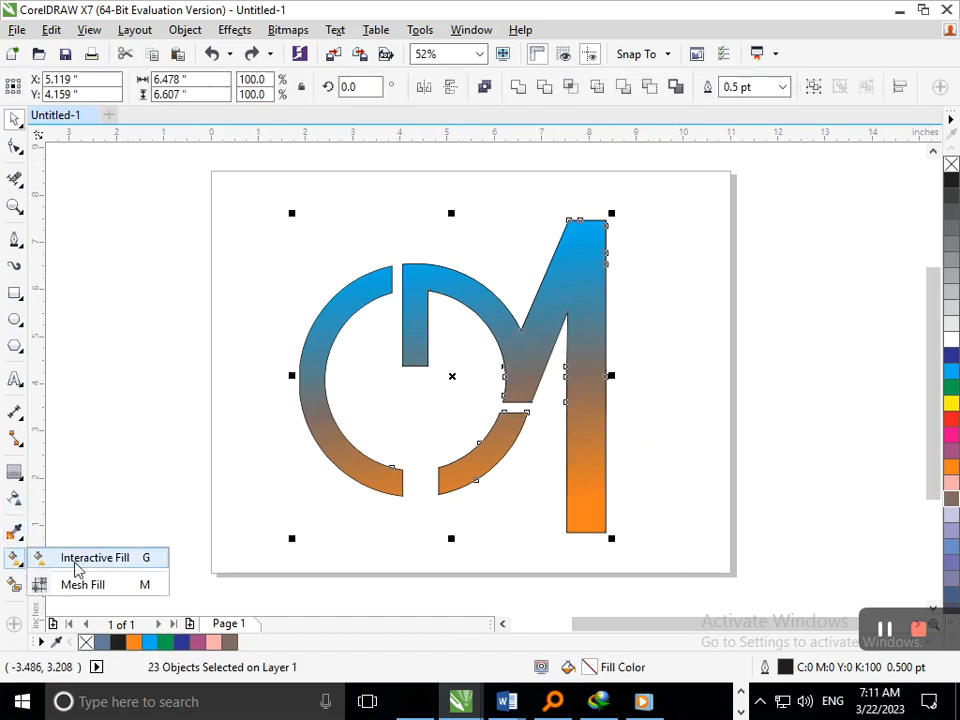
{"action": "left_click", "coordinate": [77, 566]}
{"action": "left_click_drag", "start_coordinate": [476, 241], "coordinate": [354, 215]}
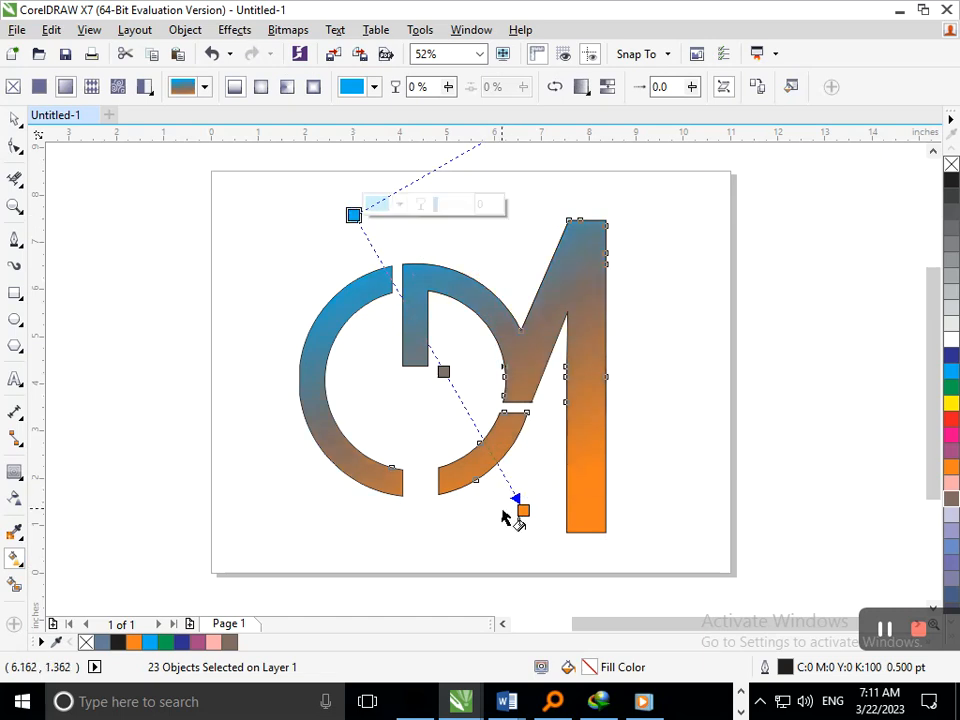
{"action": "left_click_drag", "start_coordinate": [521, 509], "coordinate": [548, 530]}
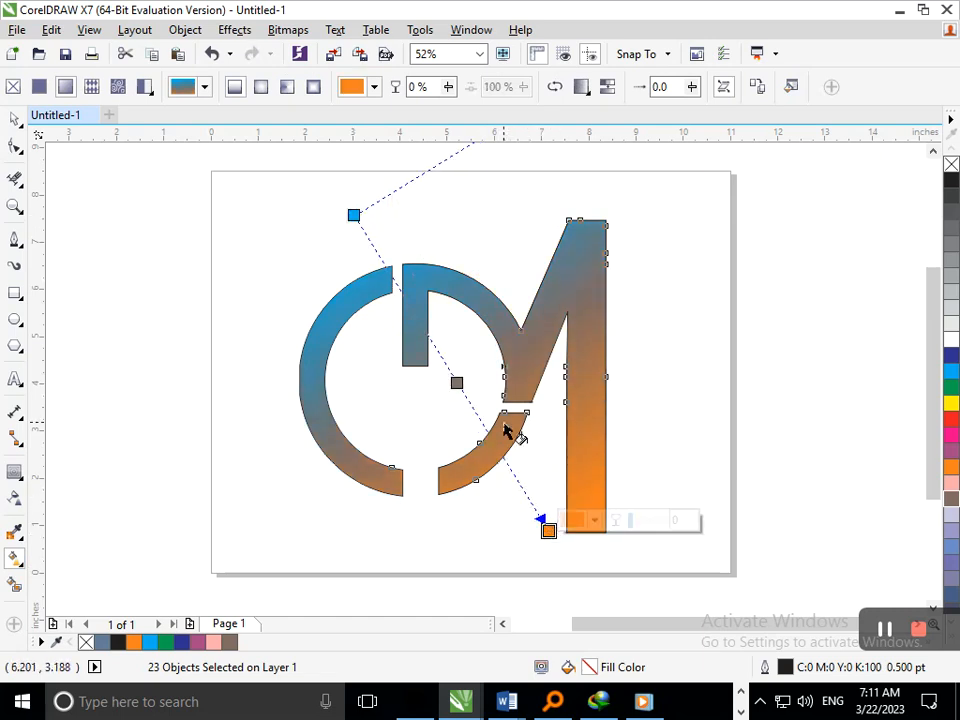
Step: Set the gradient's middle node to yellow with 3% transparency
{"action": "left_click", "coordinate": [457, 382]}
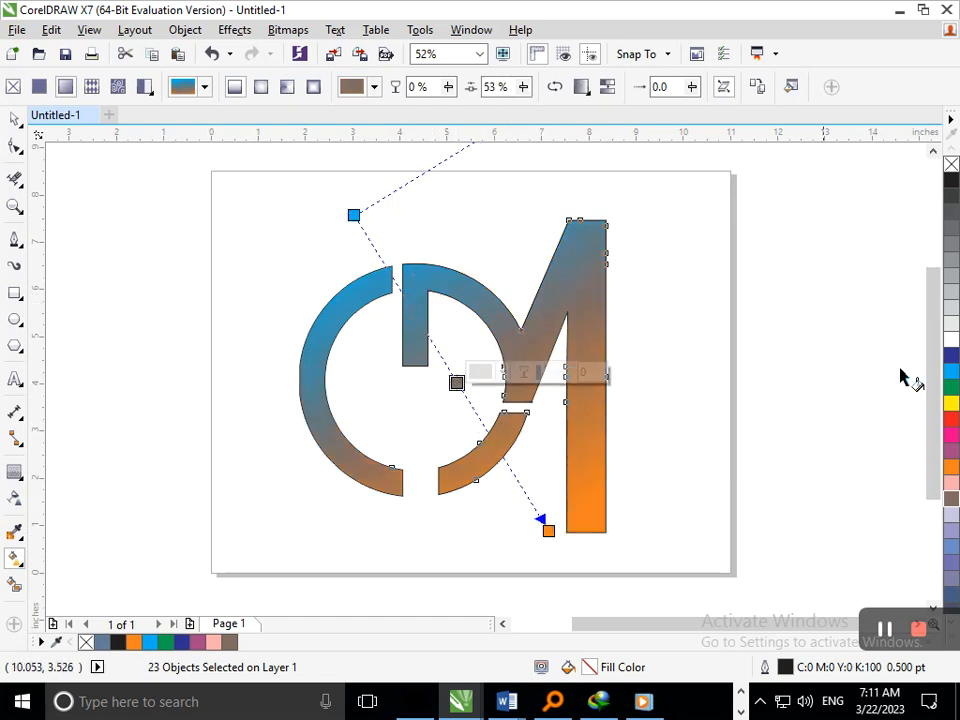
{"action": "left_click", "coordinate": [951, 416]}
{"action": "left_click", "coordinate": [951, 404]}
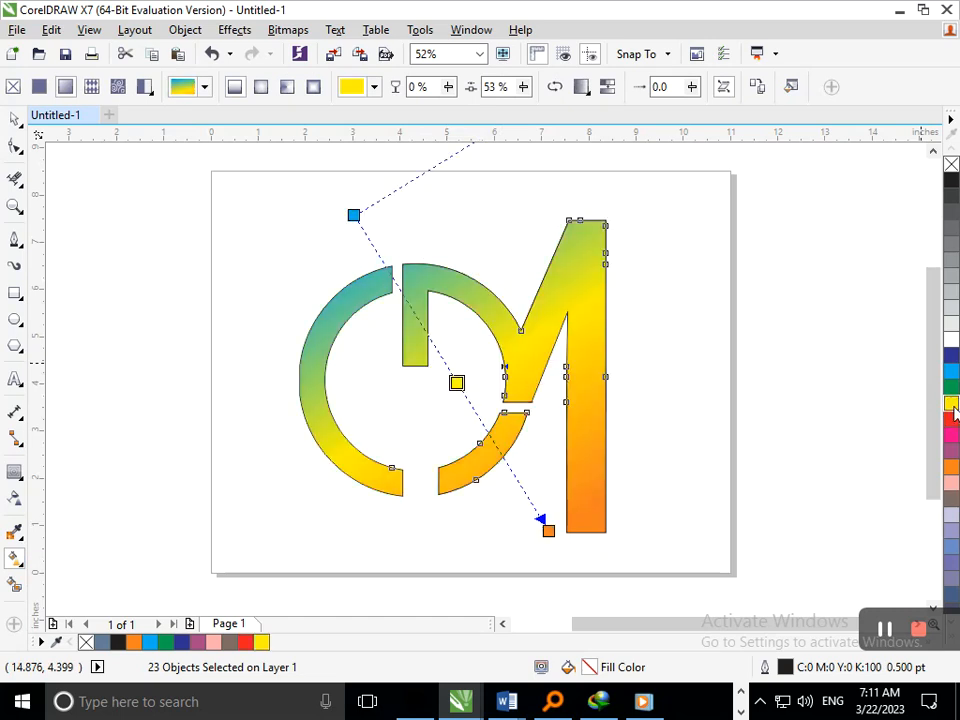
{"action": "left_click", "coordinate": [457, 382]}
{"action": "mouse_move", "coordinate": [546, 375]}
{"action": "left_mouse_down"}
{"action": "mouse_move", "coordinate": [564, 378]}
{"action": "mouse_move", "coordinate": [541, 376]}
{"action": "left_mouse_up"}
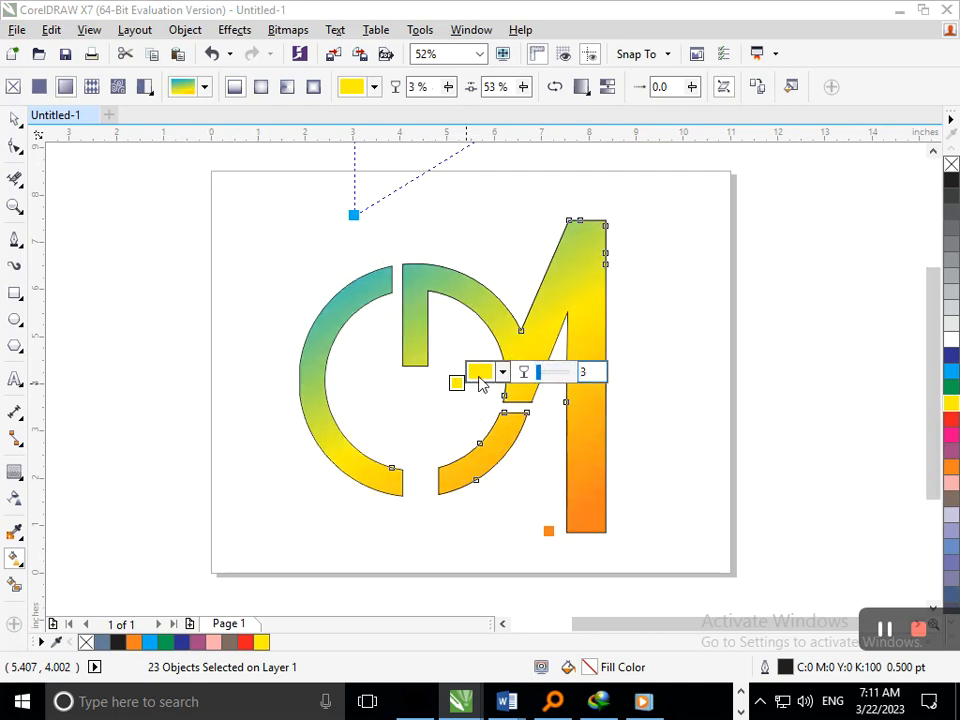
Step: Try custom colors for the gradient's middle node, from olive (C38 M26 Y100 K2) through teal to dark blue
{"action": "left_click", "coordinate": [502, 372]}
{"action": "left_click", "coordinate": [565, 502]}
{"action": "left_click", "coordinate": [572, 501]}
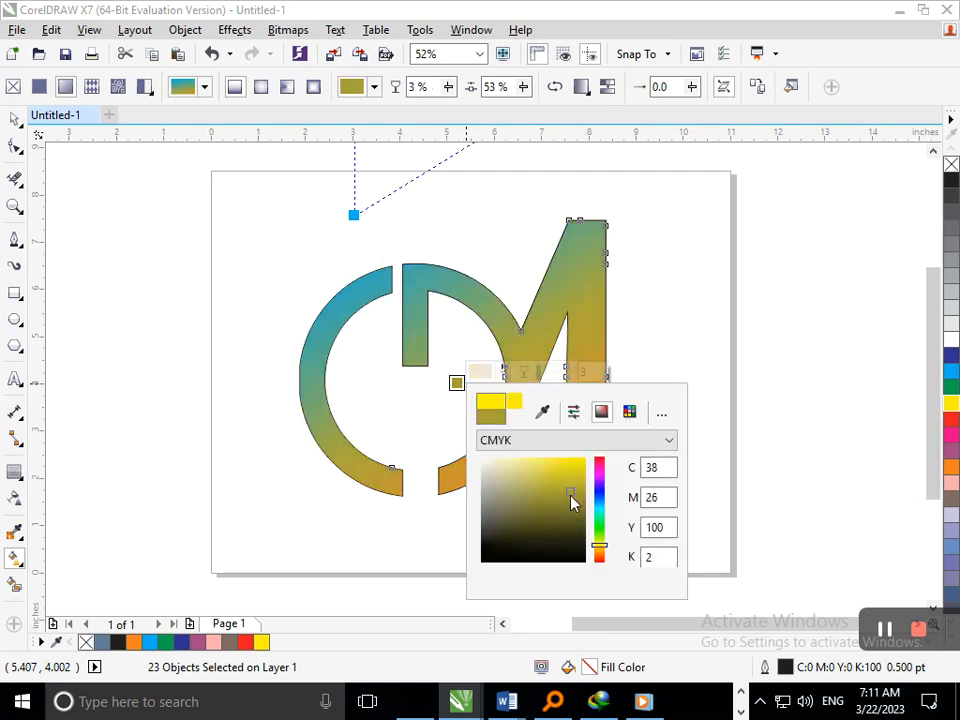
{"action": "left_click", "coordinate": [583, 525]}
{"action": "mouse_move", "coordinate": [599, 545]}
{"action": "left_mouse_down"}
{"action": "mouse_move", "coordinate": [603, 516]}
{"action": "mouse_move", "coordinate": [573, 505]}
{"action": "mouse_move", "coordinate": [571, 487]}
{"action": "left_mouse_up"}
{"action": "left_click_drag", "start_coordinate": [603, 552], "coordinate": [600, 553]}
{"action": "mouse_move", "coordinate": [555, 519]}
{"action": "left_mouse_down"}
{"action": "mouse_move", "coordinate": [568, 466]}
{"action": "mouse_move", "coordinate": [581, 510]}
{"action": "mouse_move", "coordinate": [591, 489]}
{"action": "mouse_move", "coordinate": [596, 497]}
{"action": "mouse_move", "coordinate": [580, 458]}
{"action": "left_mouse_up"}
{"action": "left_click", "coordinate": [576, 476]}
{"action": "left_click", "coordinate": [354, 215]}
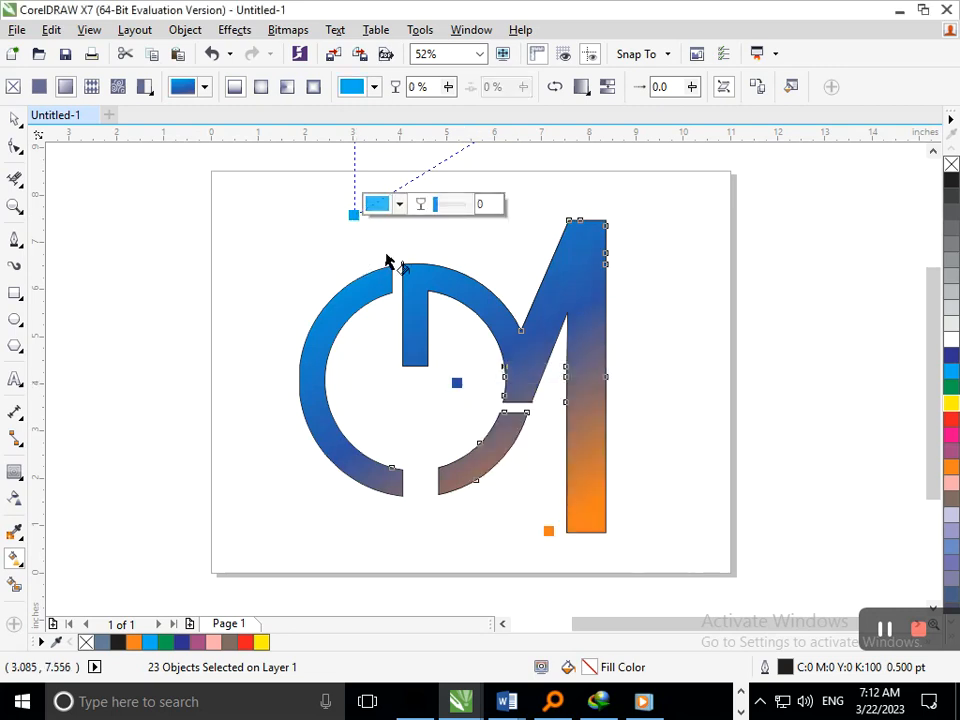
{"action": "left_click", "coordinate": [509, 524]}
Step: Step back and forward through the color changes and settle on the gradient with the dark teal middle
{"action": "key", "text": "ctrl+z"}
{"action": "key", "text": "ctrl+z"}
{"action": "key", "text": "ctrl+z"}
{"action": "key", "text": "ctrl+z"}
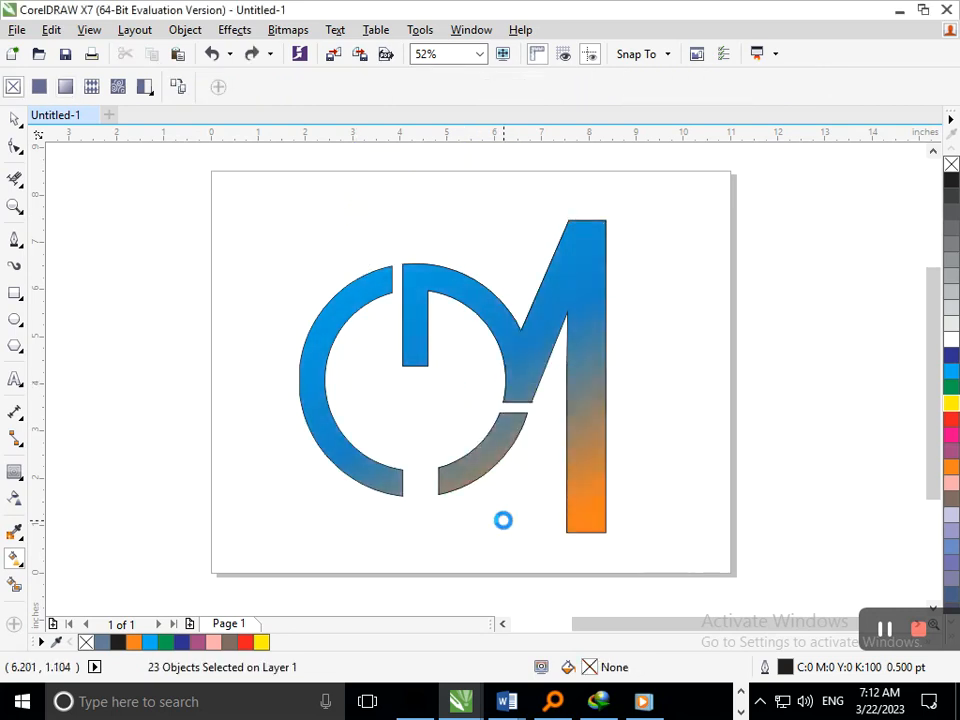
{"action": "key", "text": "ctrl+z"}
{"action": "key", "text": "ctrl+z"}
{"action": "key", "text": "ctrl+z"}
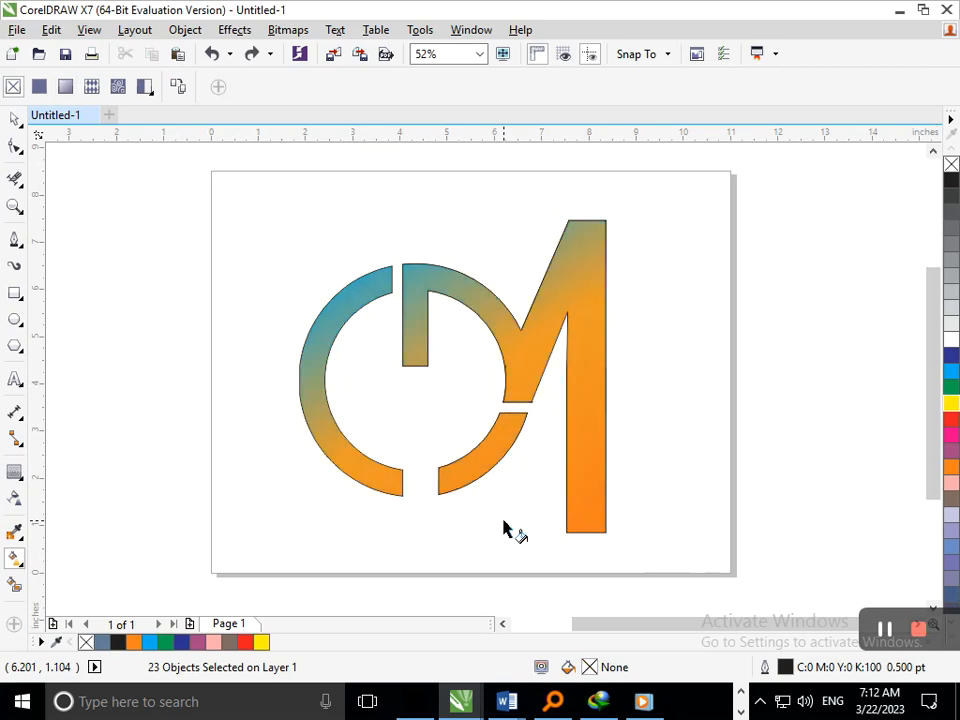
{"action": "key", "text": "ctrl+z"}
{"action": "key", "text": "ctrl+shift+z"}
{"action": "key", "text": "ctrl+shift+z"}
{"action": "key", "text": "ctrl+shift+z"}
{"action": "key", "text": "ctrl+shift+z"}
{"action": "key", "text": "ctrl+shift+z"}
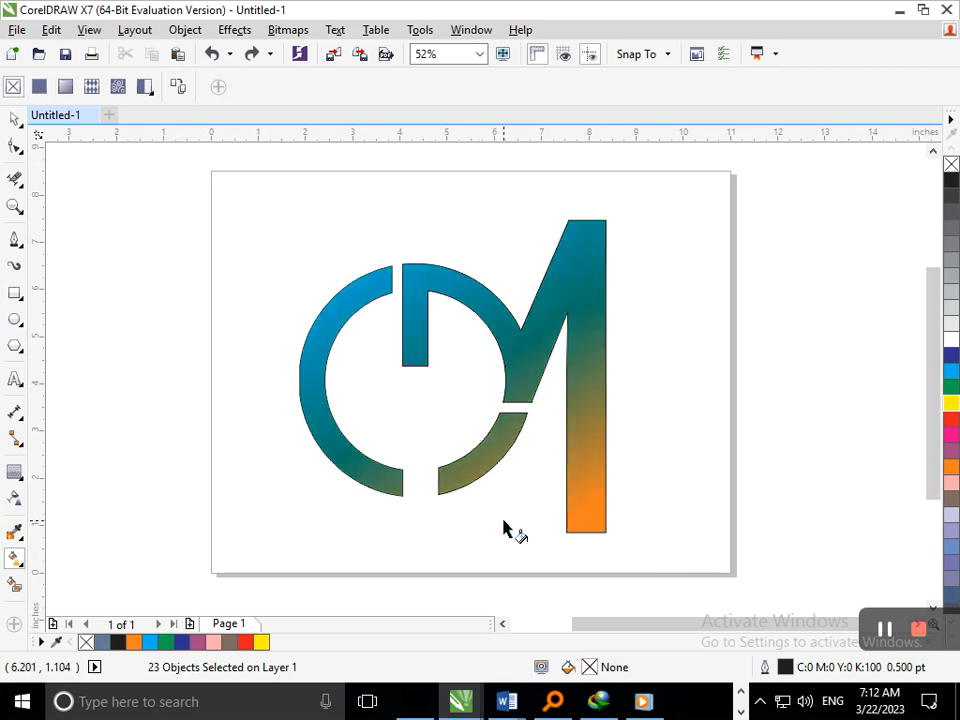
Step: Set the gradient's start color to purple on the joined arch and upright bar piece only
{"action": "left_click", "coordinate": [422, 282]}
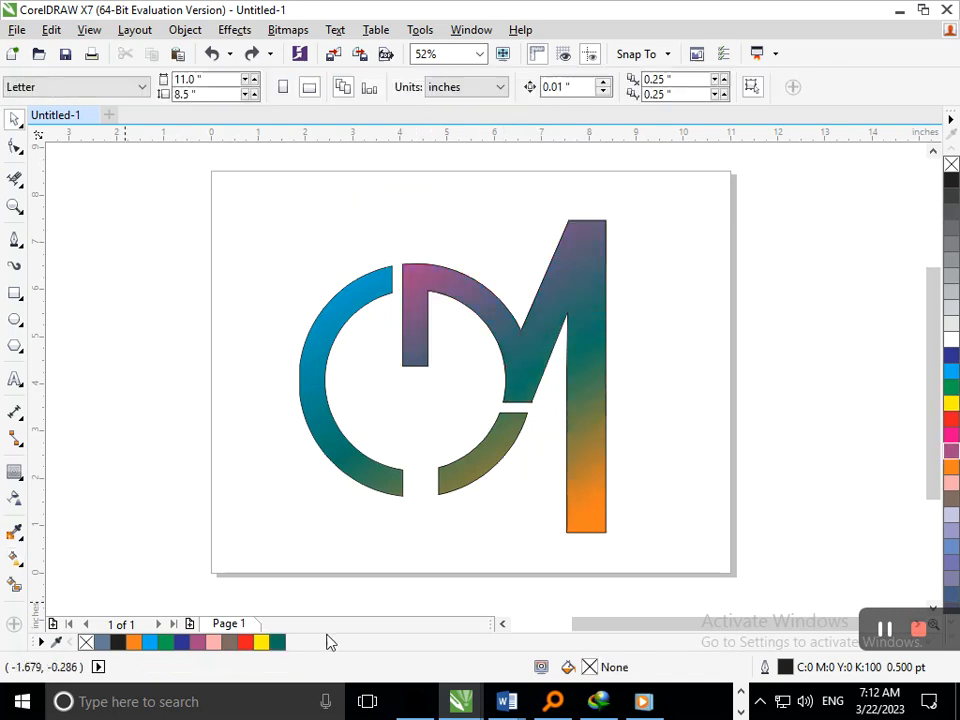